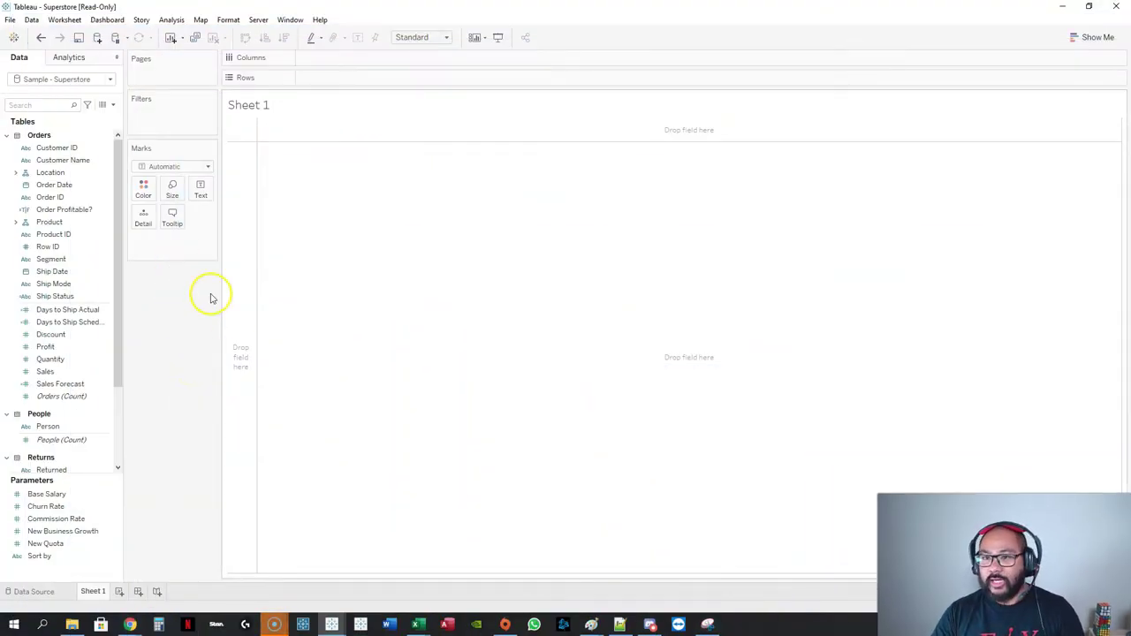
Step: Build a vertical bar chart of Sales by Segment, with Sales in Rows and Segment in Columns
left_click_drag(128, 298, 141, 301)
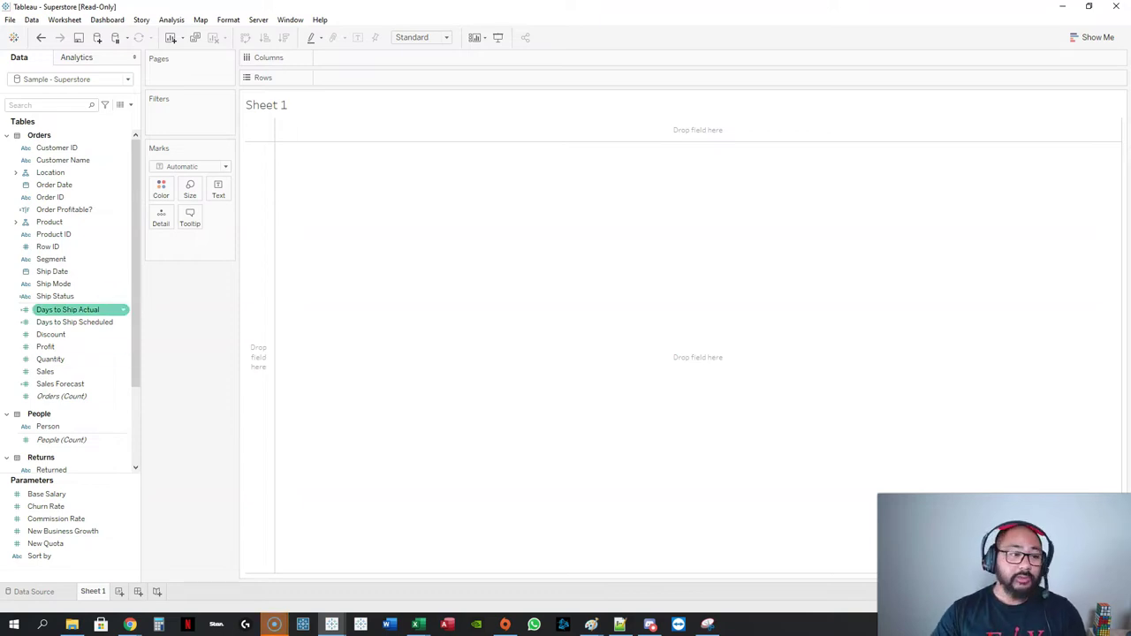
left_click(88, 260)
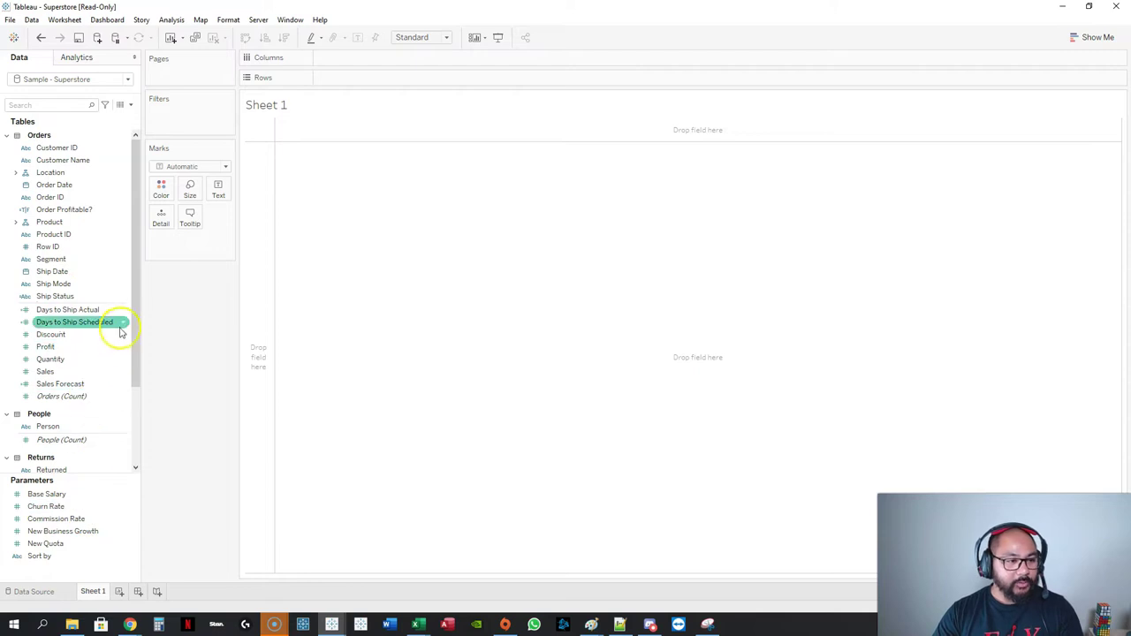
left_click_drag(133, 323, 132, 386)
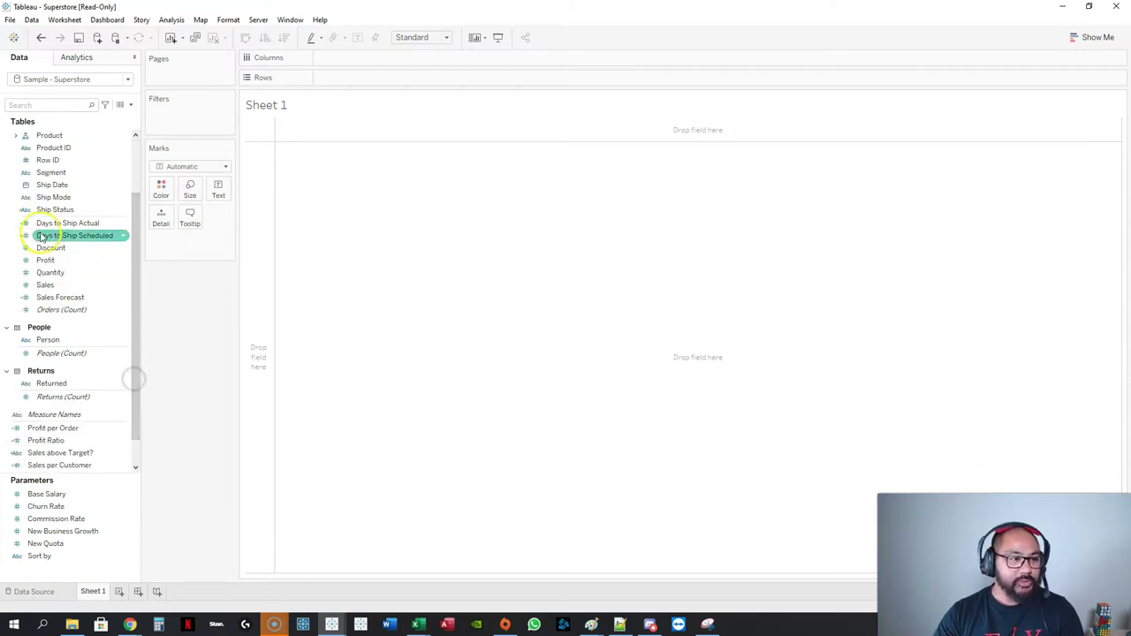
left_click(51, 285)
double_click(51, 285)
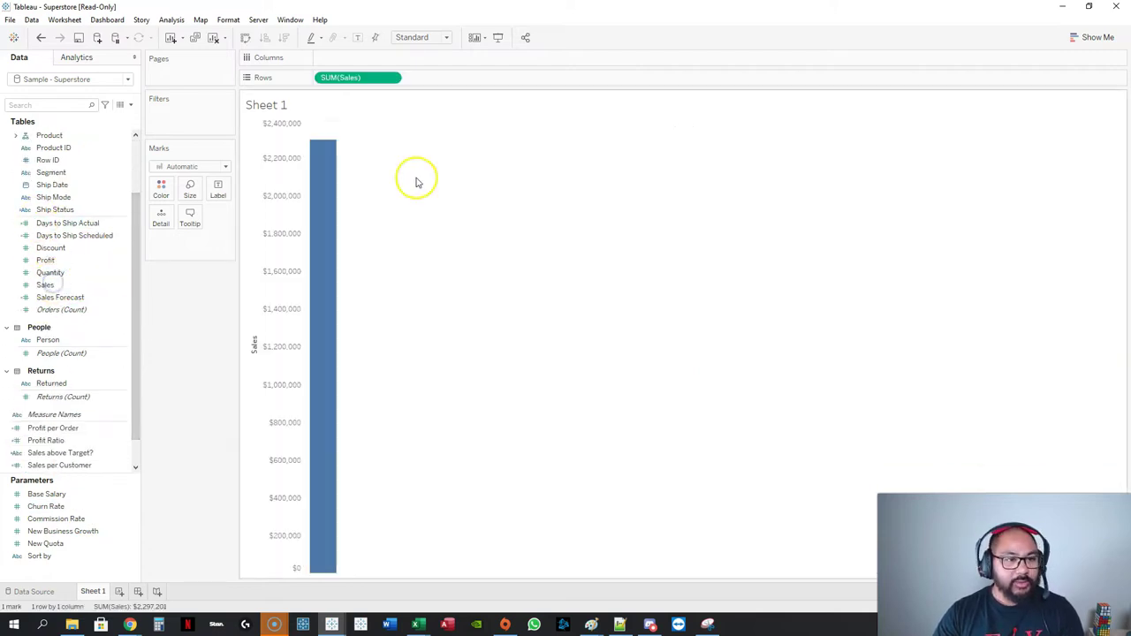
left_click(325, 183)
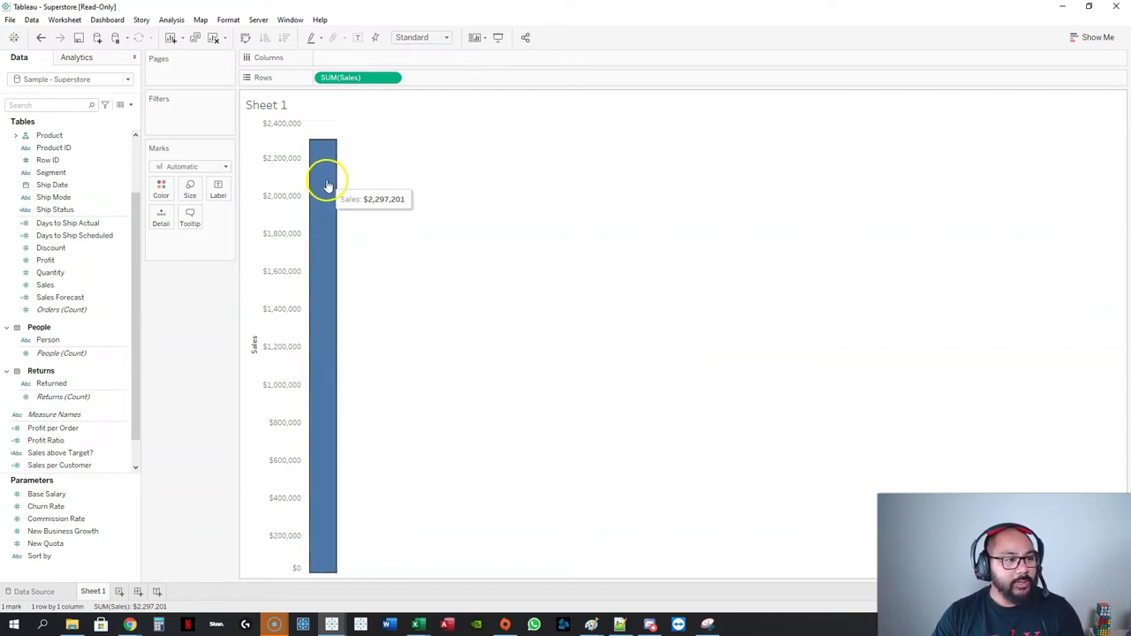
double_click(52, 172)
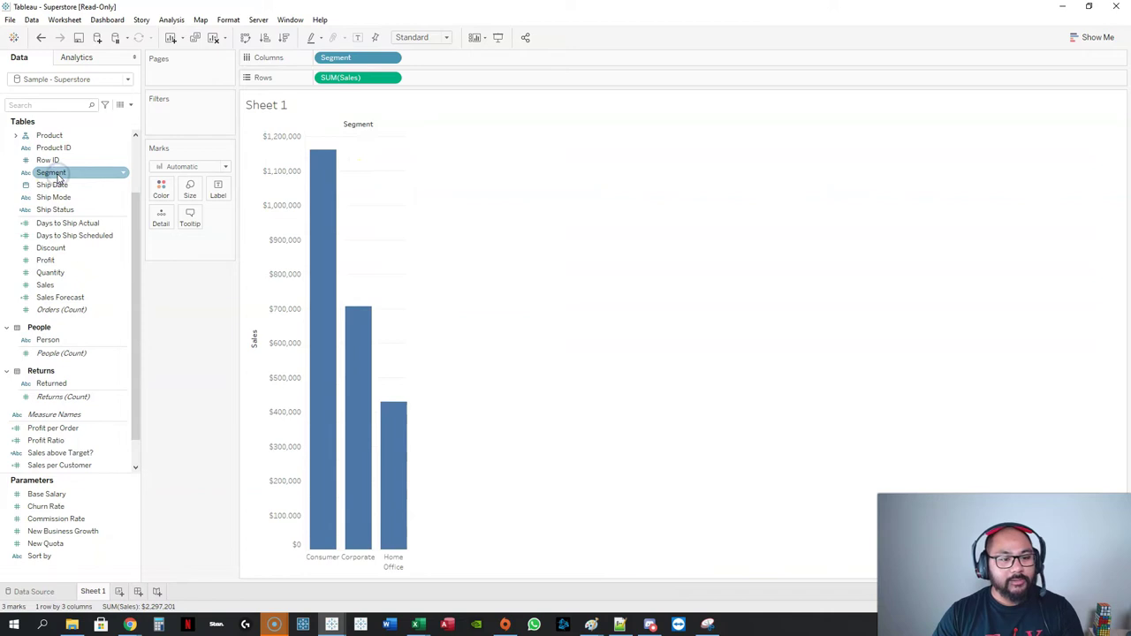
Step: Add Category from the Product hierarchy to Rows and move Sales to Columns to get horizontal bars per Segment
scroll(88, 221, "up", 2)
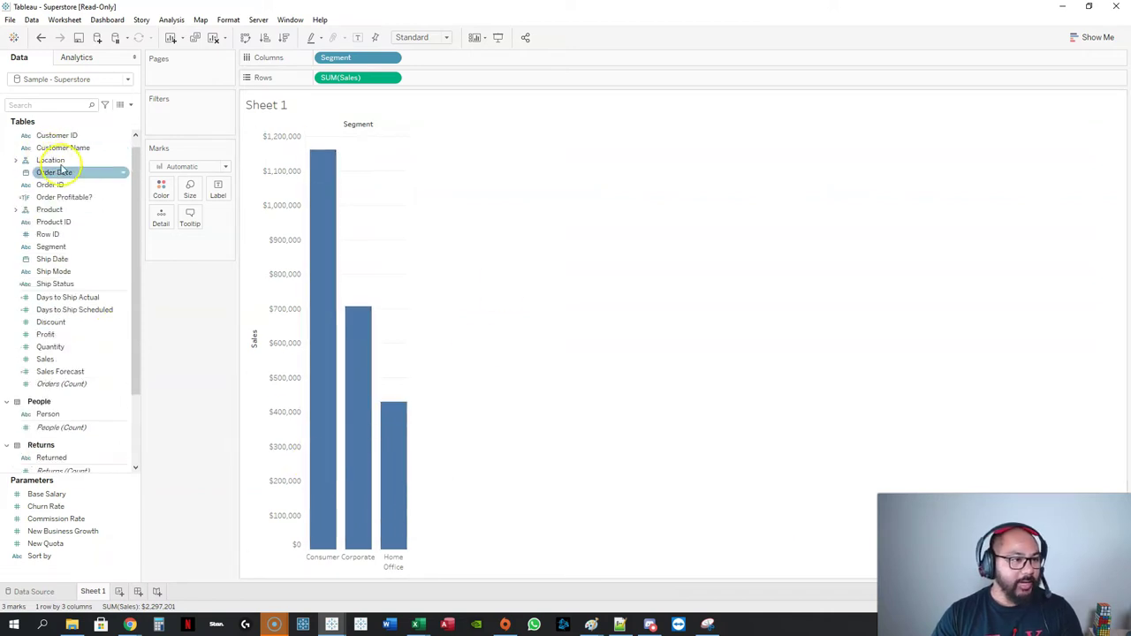
scroll(66, 168, "up", 1)
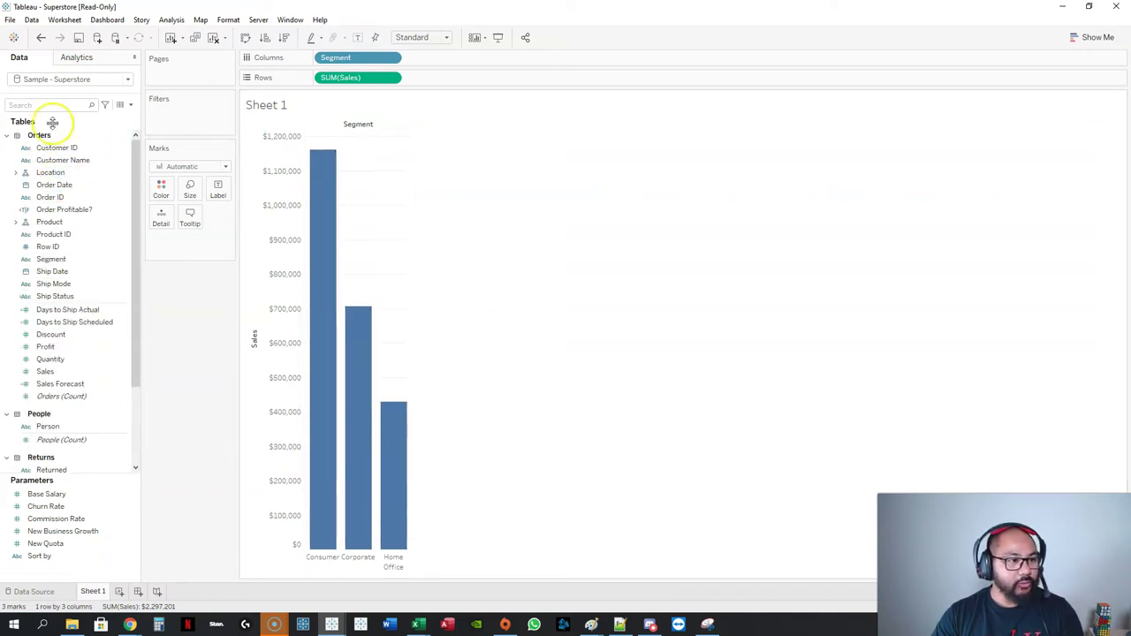
left_click(21, 223)
left_click_drag(79, 235, 471, 75)
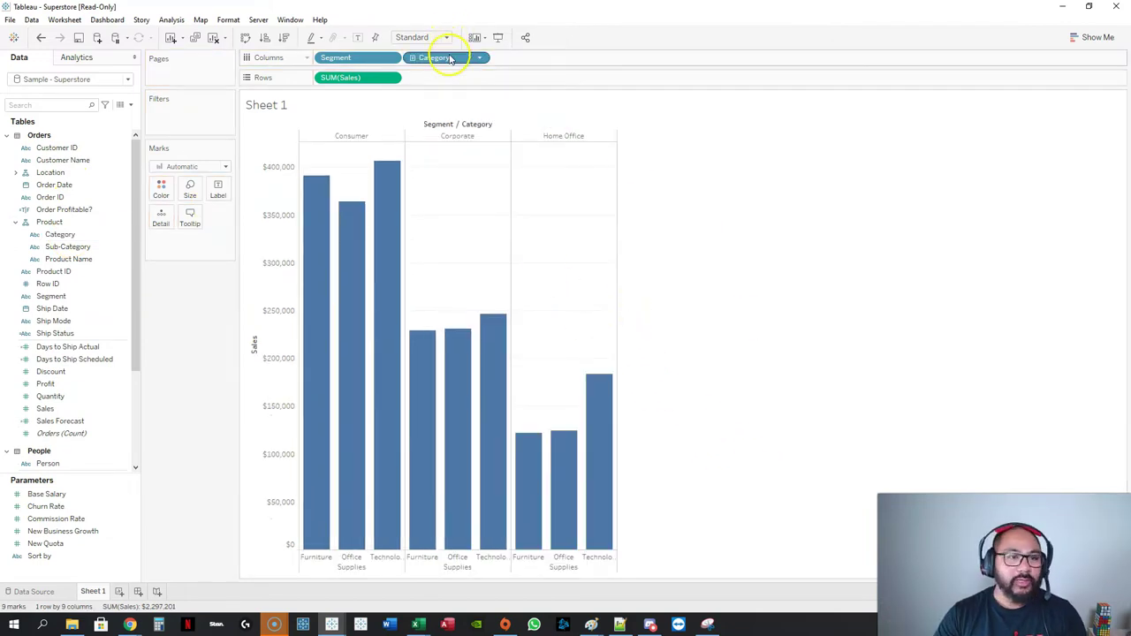
left_click_drag(449, 57, 456, 78)
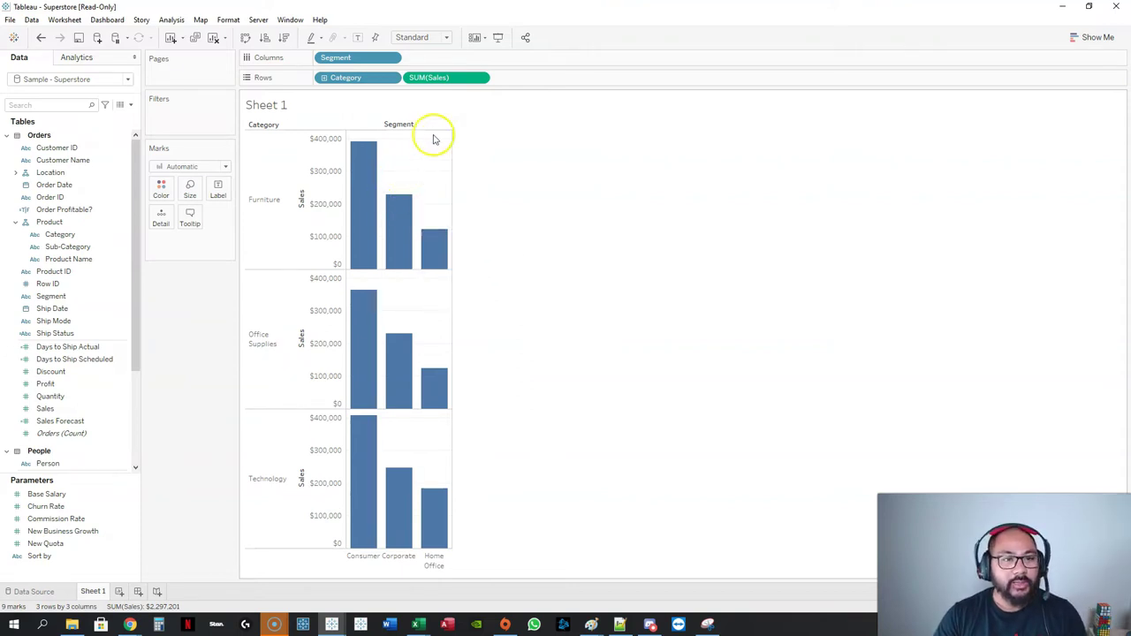
left_click_drag(438, 77, 436, 63)
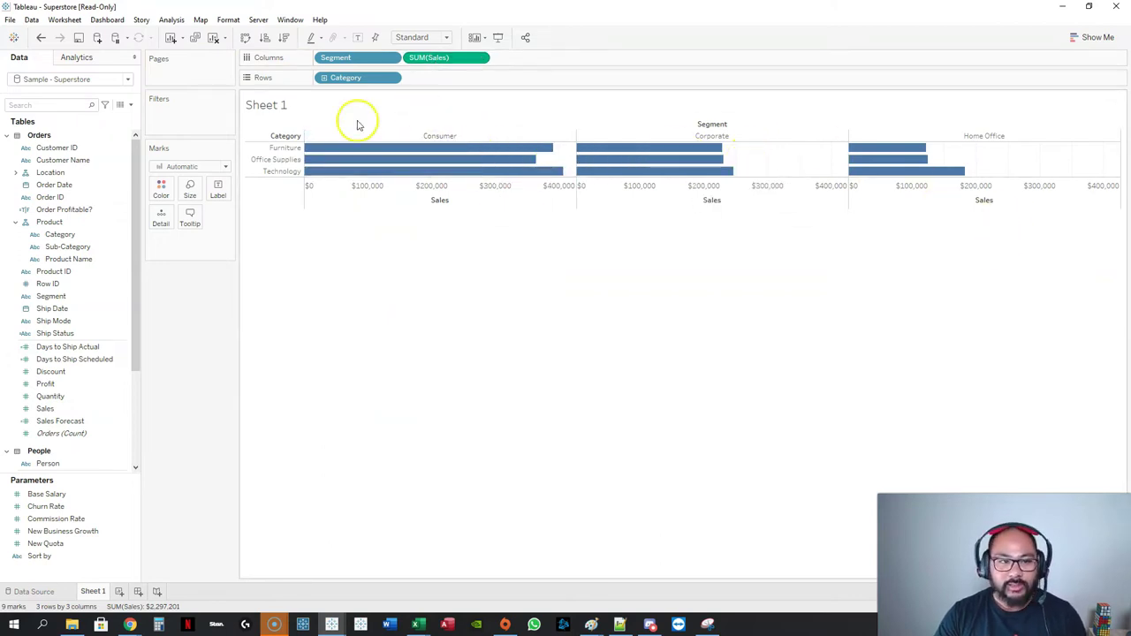
Step: Drill Category down to Sub-Category and show the mark labels on the bars
left_click(323, 78)
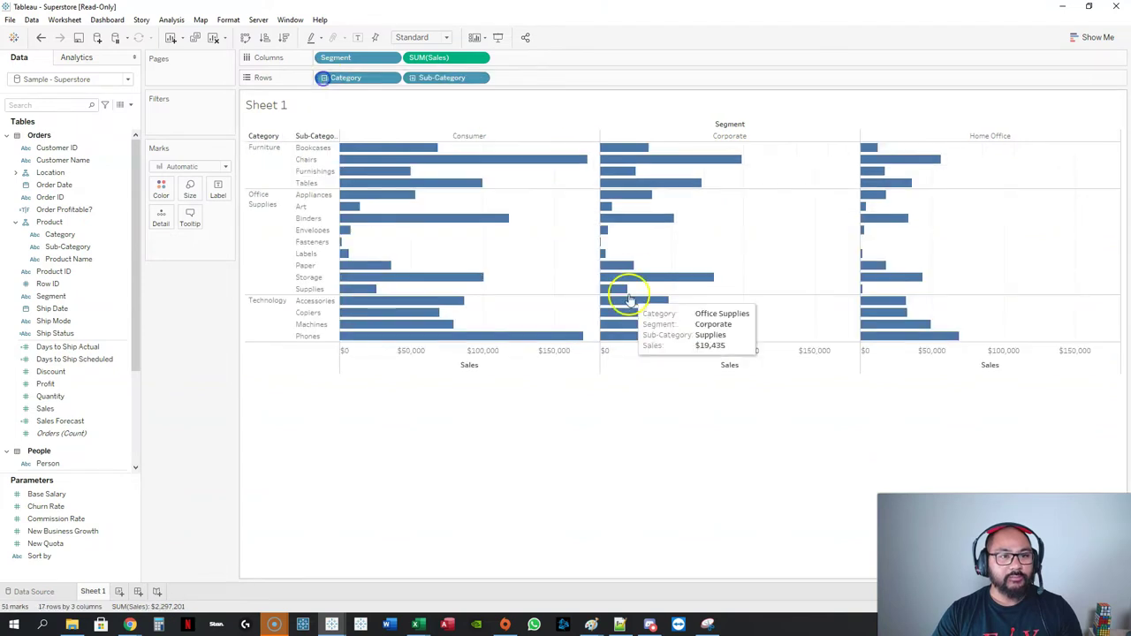
left_click(357, 39)
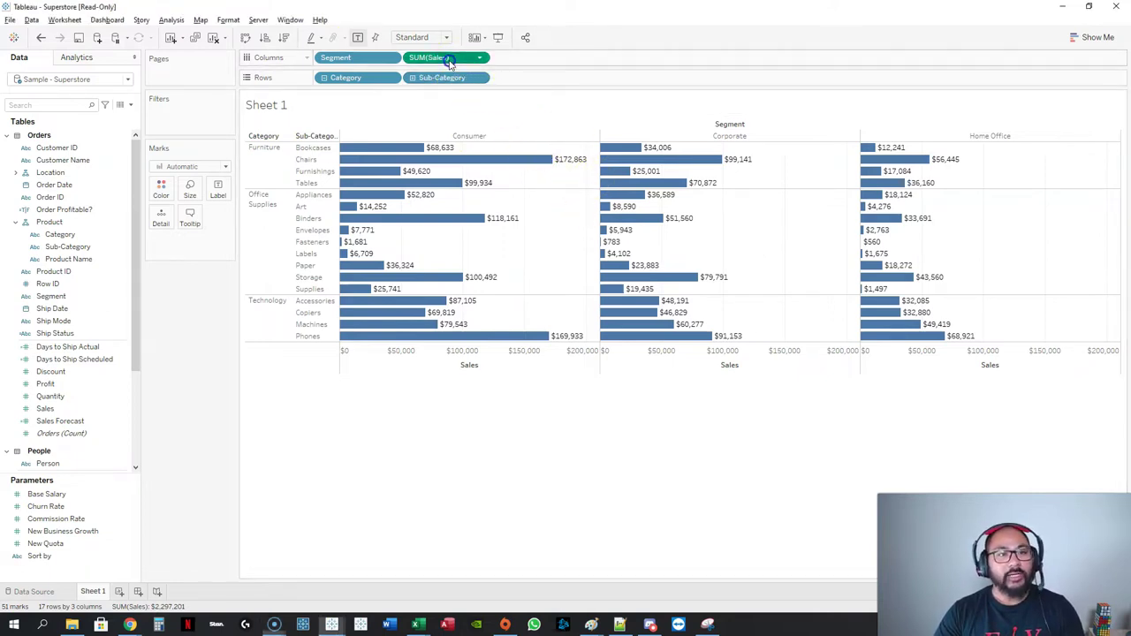
Step: Turn the bars into a highlight table with Sales as text, a copy of Sales on Color, and the Square mark type
left_click_drag(447, 58, 221, 191)
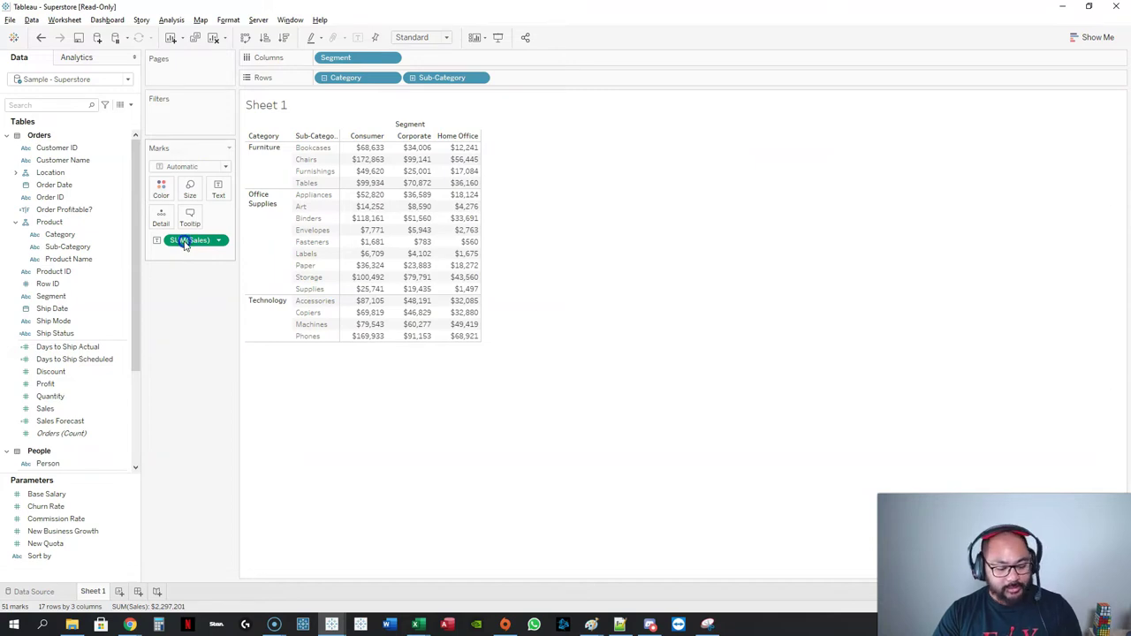
left_click_drag(185, 244, 204, 235)
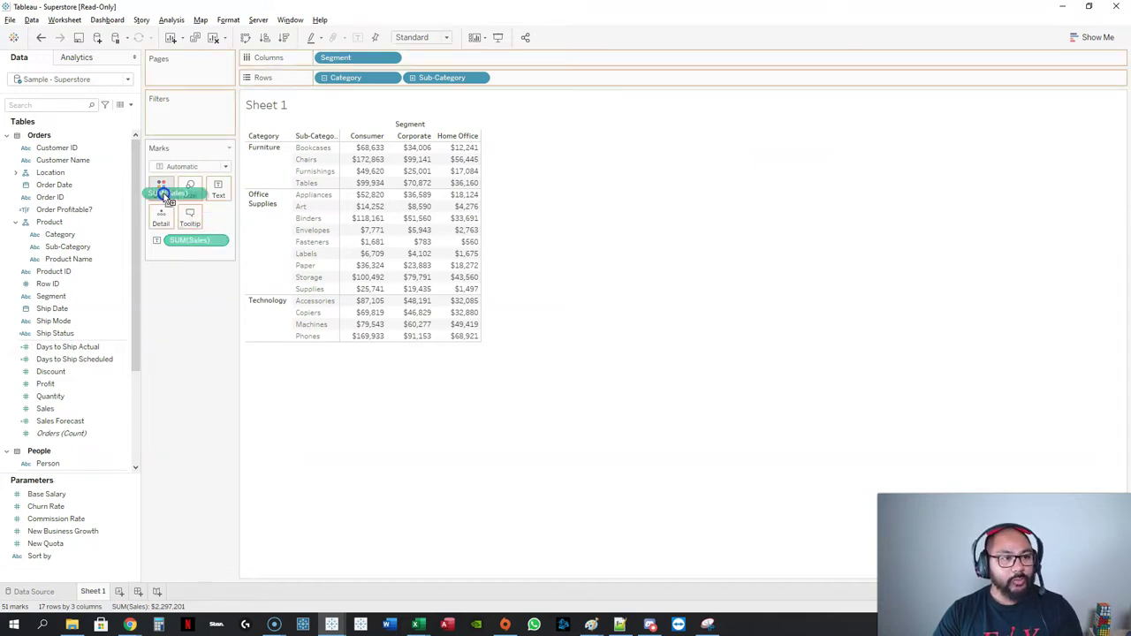
left_click_drag(165, 196, 163, 198)
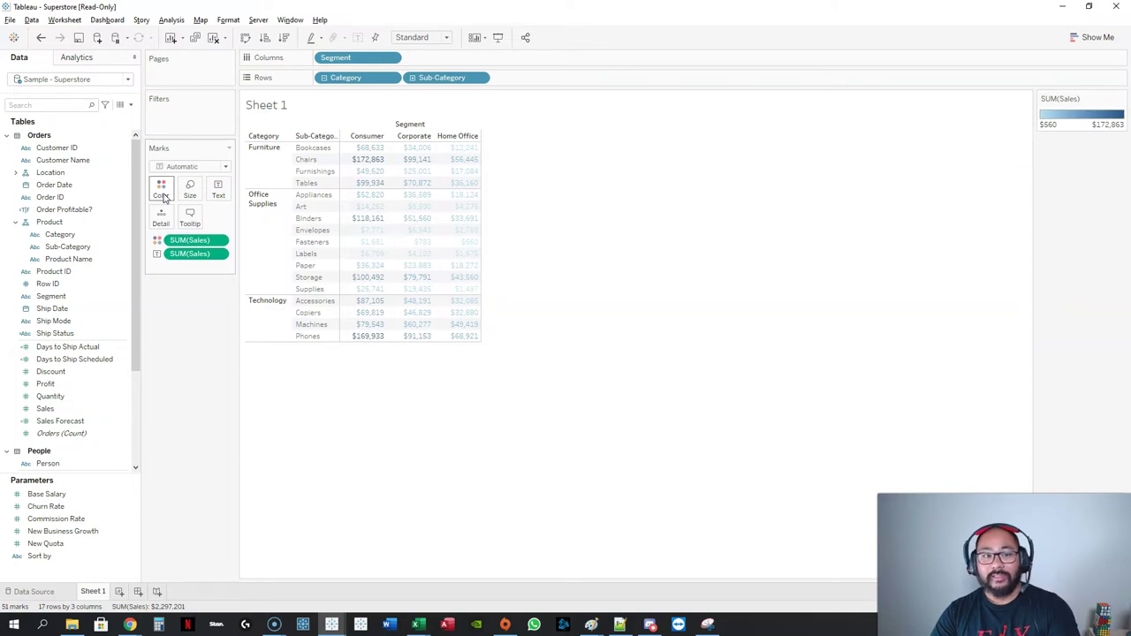
left_click(206, 167)
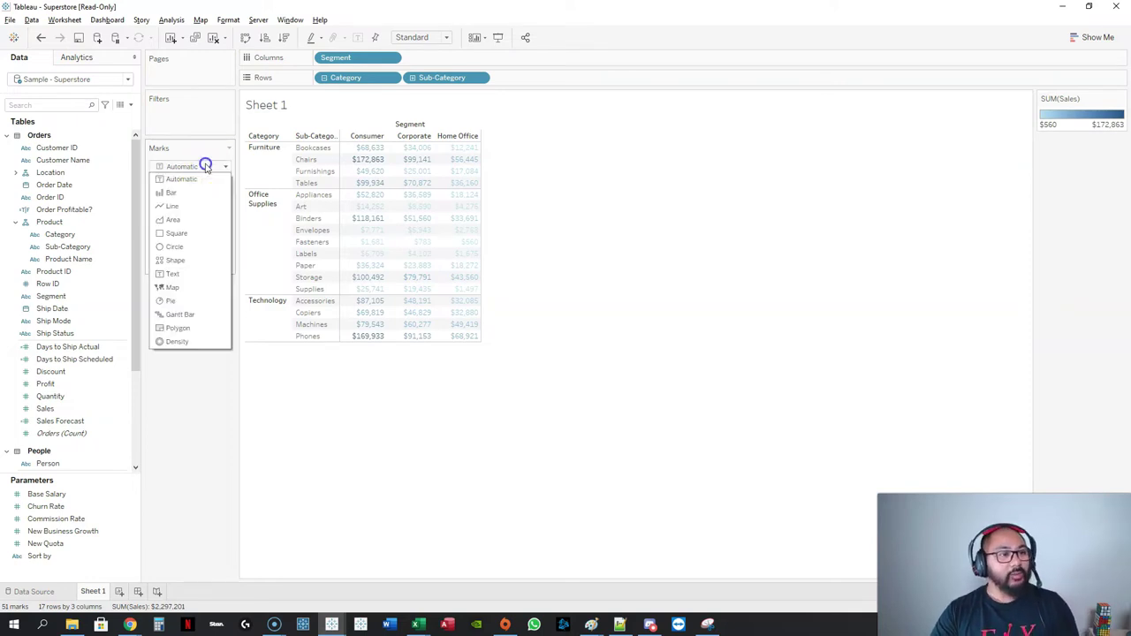
left_click(179, 233)
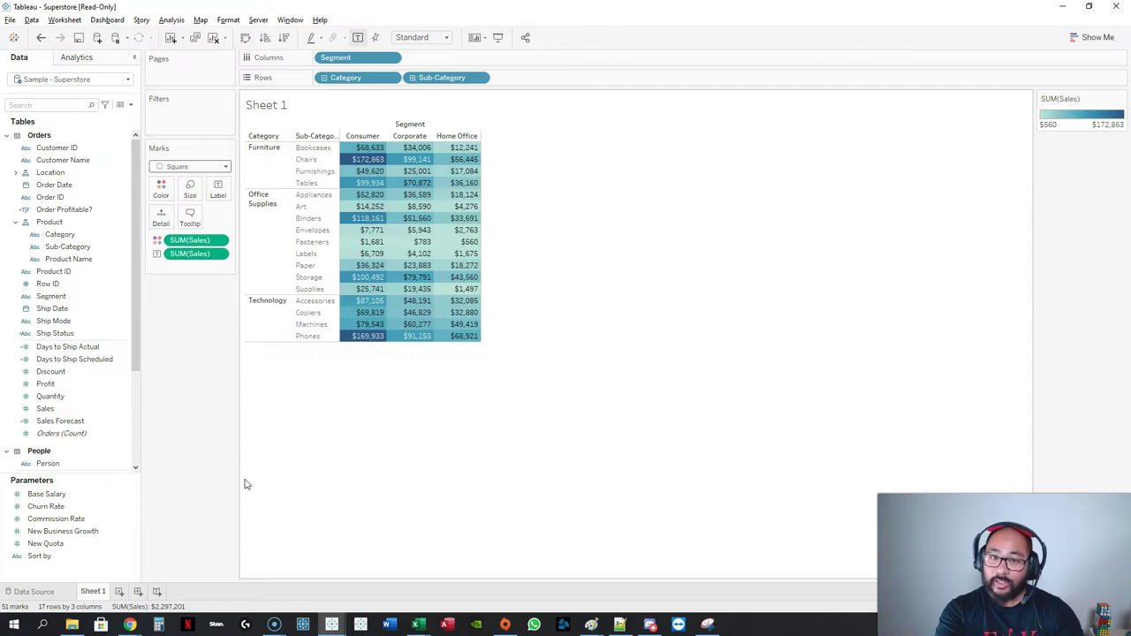
Step: Clear the sheet and lay out a table with Segment and Ship Mode in Rows and Sub-Category in Columns
left_click(215, 37)
left_click(63, 298)
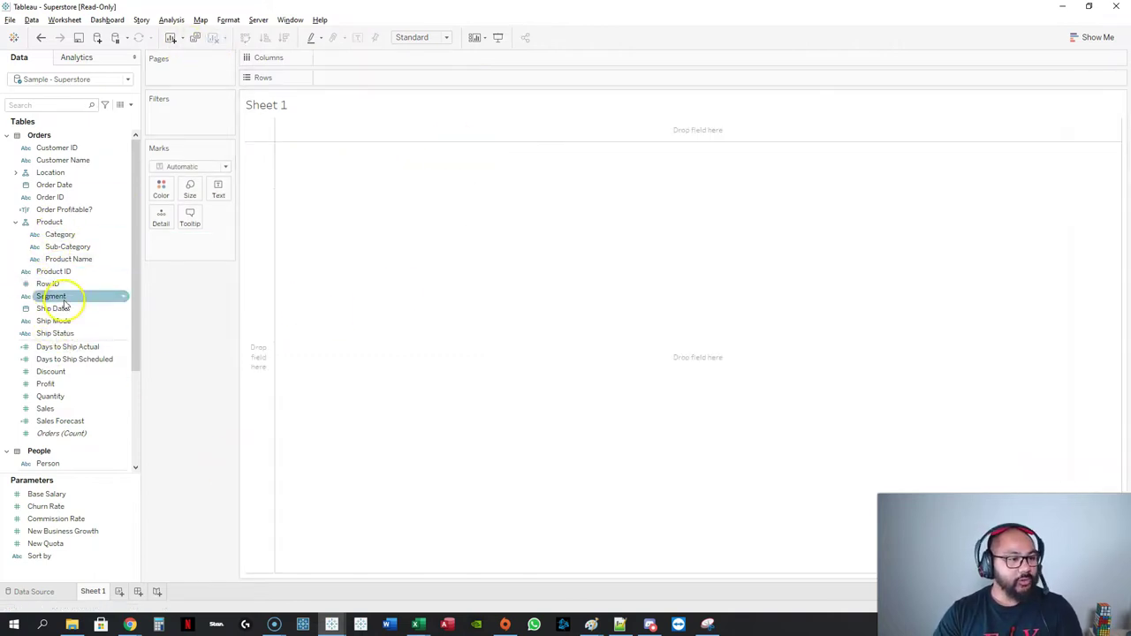
double_click(64, 299)
double_click(76, 322)
left_click(61, 250)
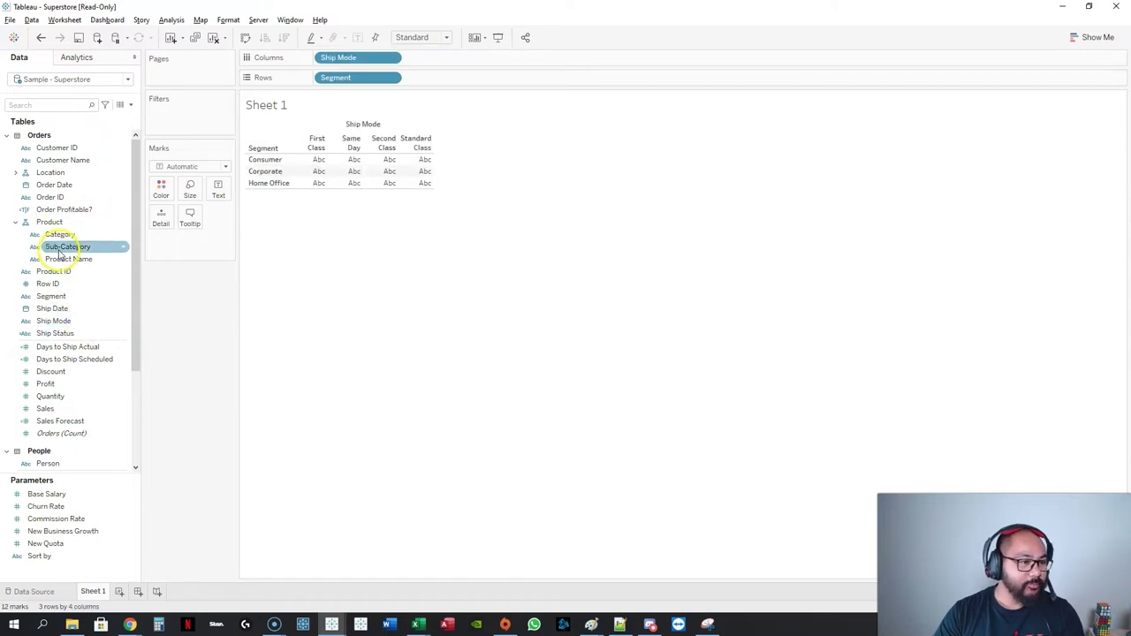
double_click(62, 248)
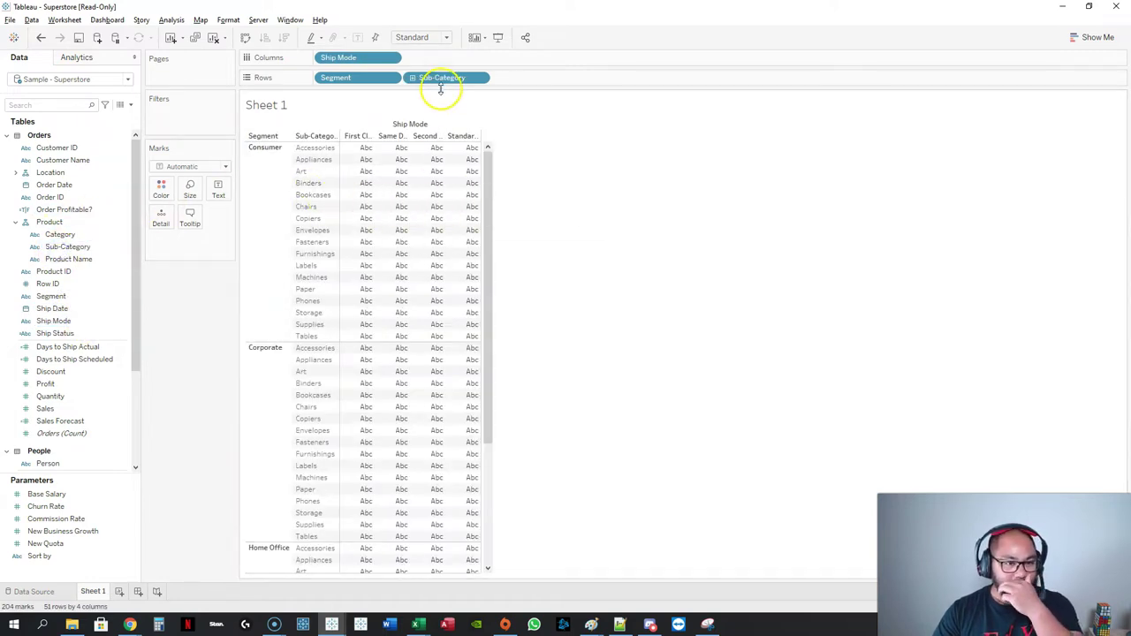
mouse_move(440, 81)
left_mouse_down()
mouse_move(444, 59)
mouse_move(450, 81)
left_mouse_up()
Step: Fill the table with Profit values and convert it to a highlight table using Show Me
left_click(76, 408)
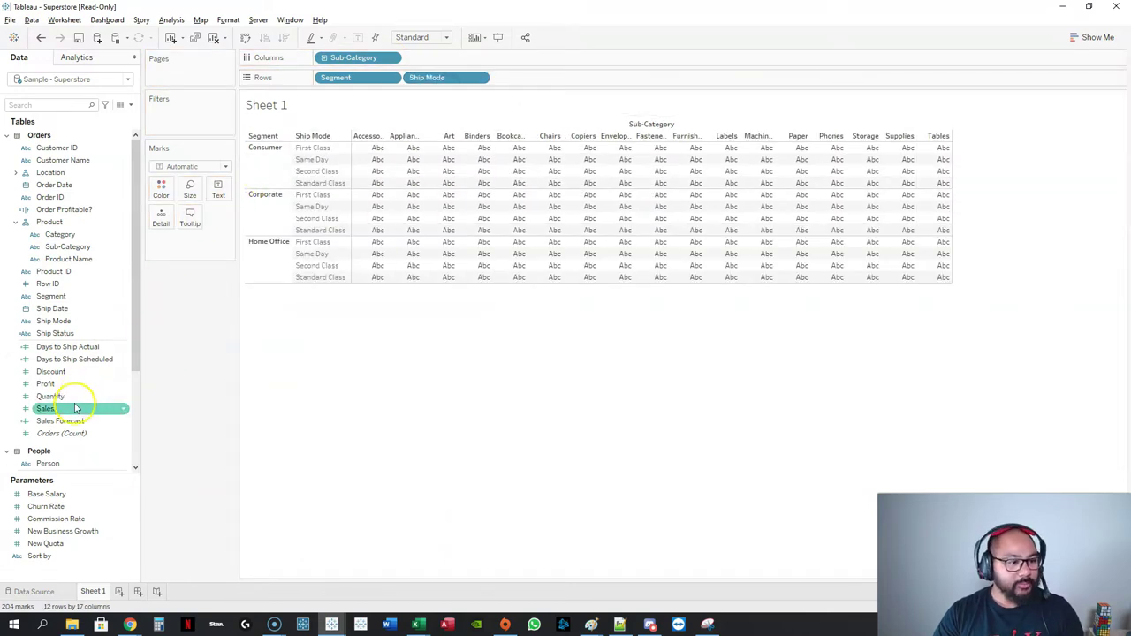
left_click_drag(53, 385, 460, 190)
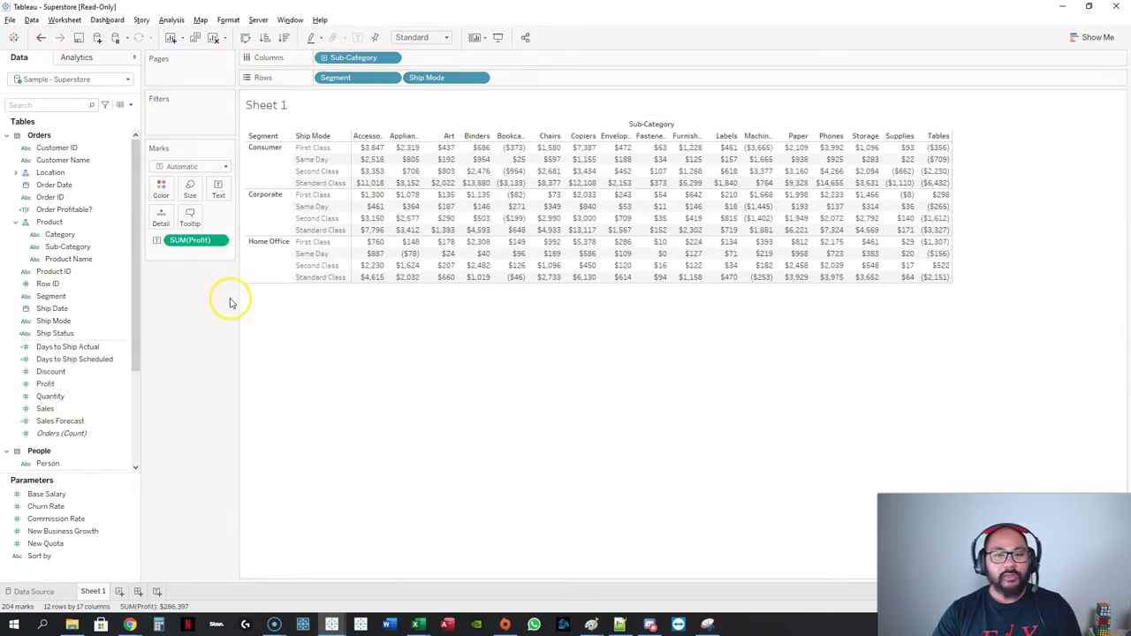
left_click(1103, 41)
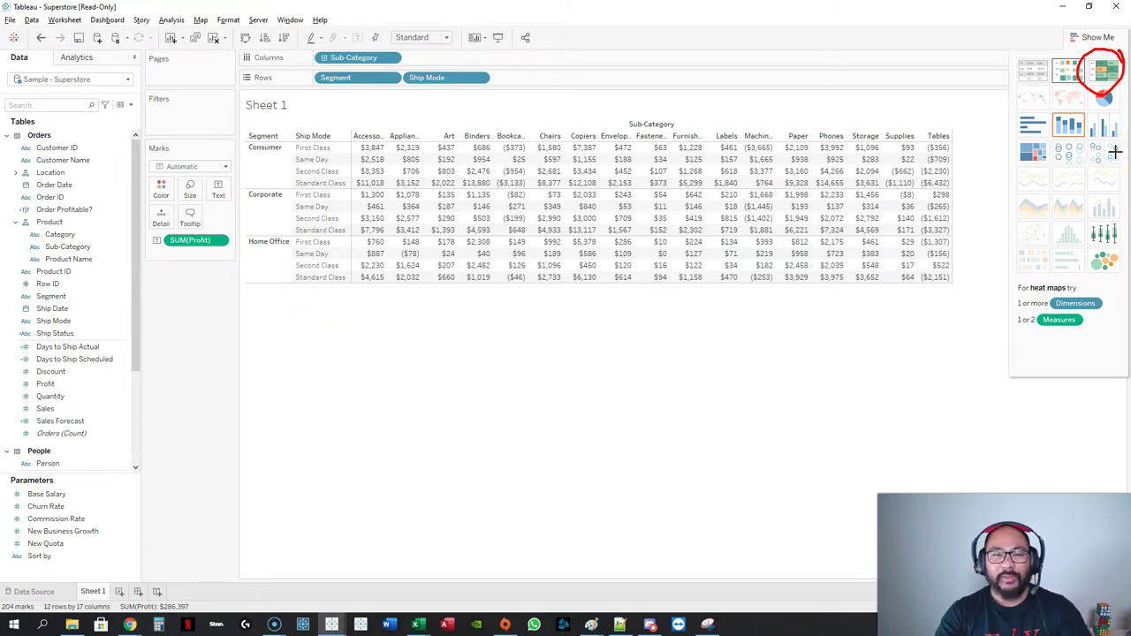
left_click(1102, 69)
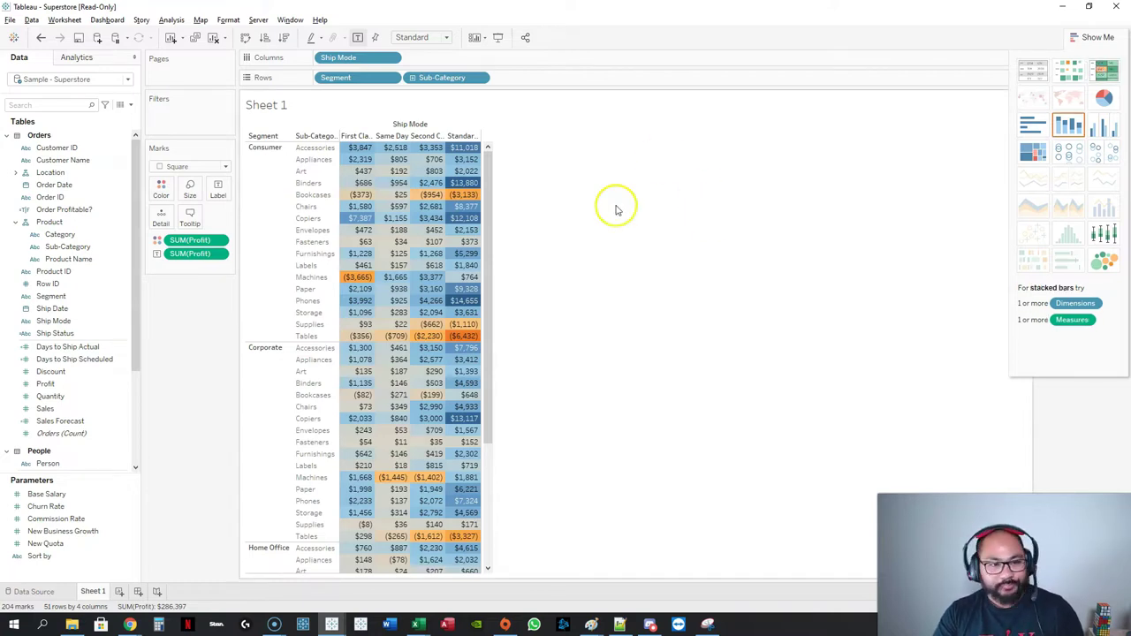
Step: Clear the sheet and build labelled horizontal bars of Quantity by Category and Sub-Category
left_click(213, 40)
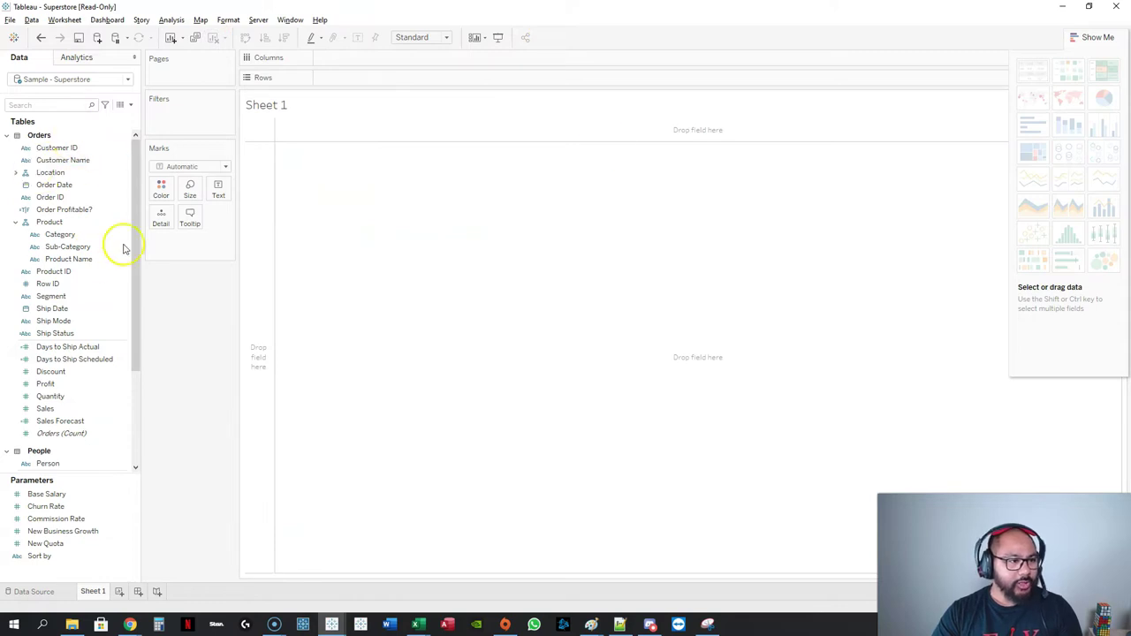
double_click(60, 234)
double_click(67, 246)
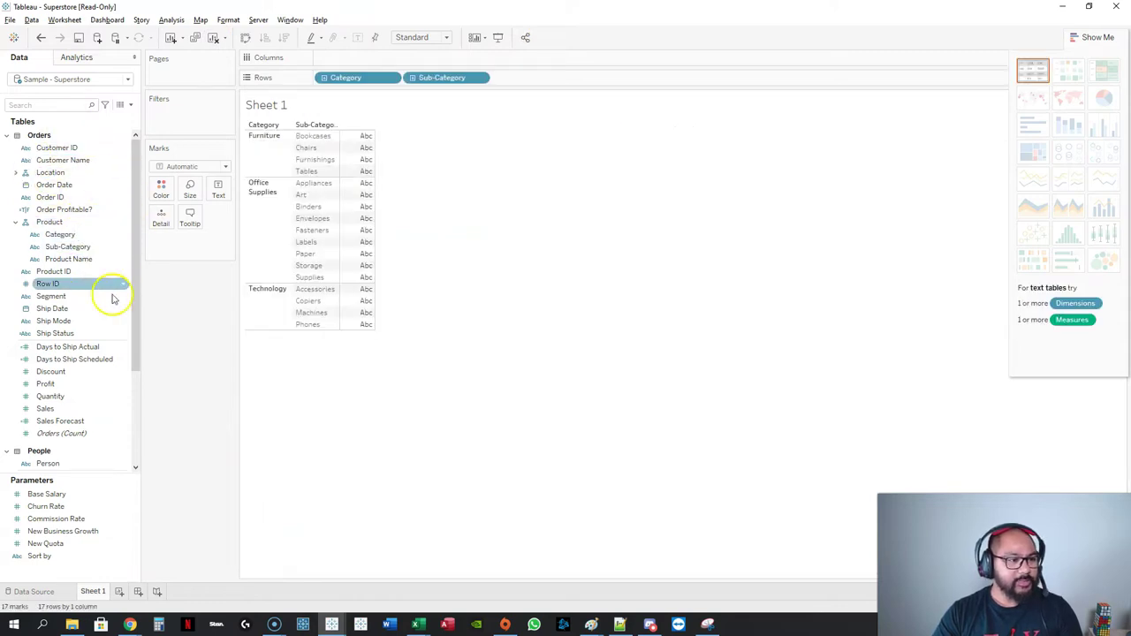
double_click(50, 397)
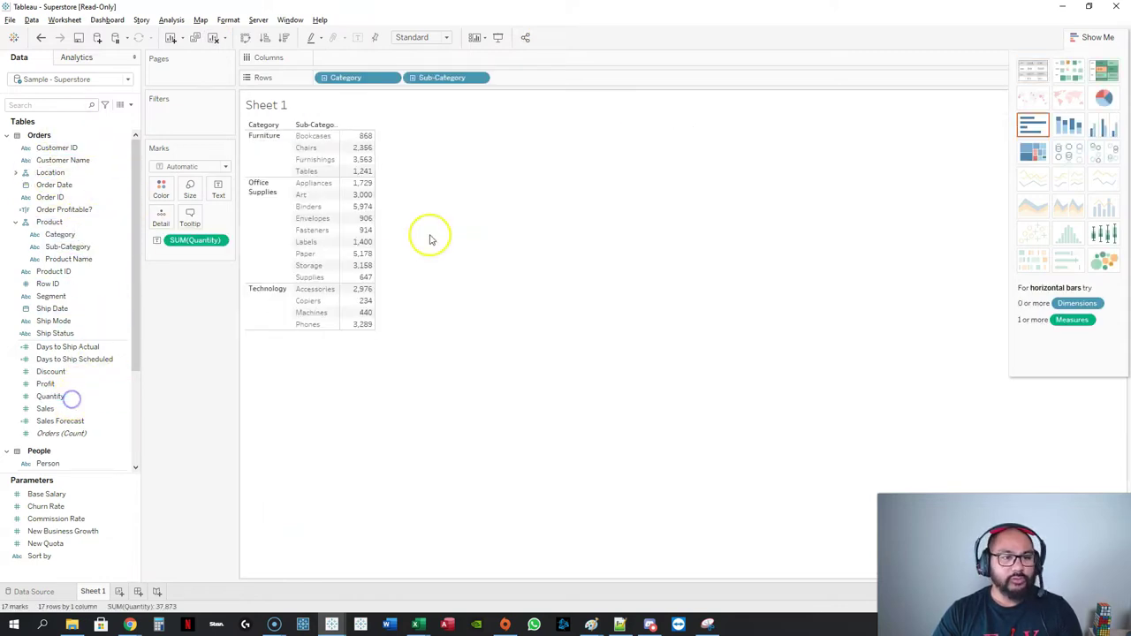
left_click_drag(196, 240, 358, 57)
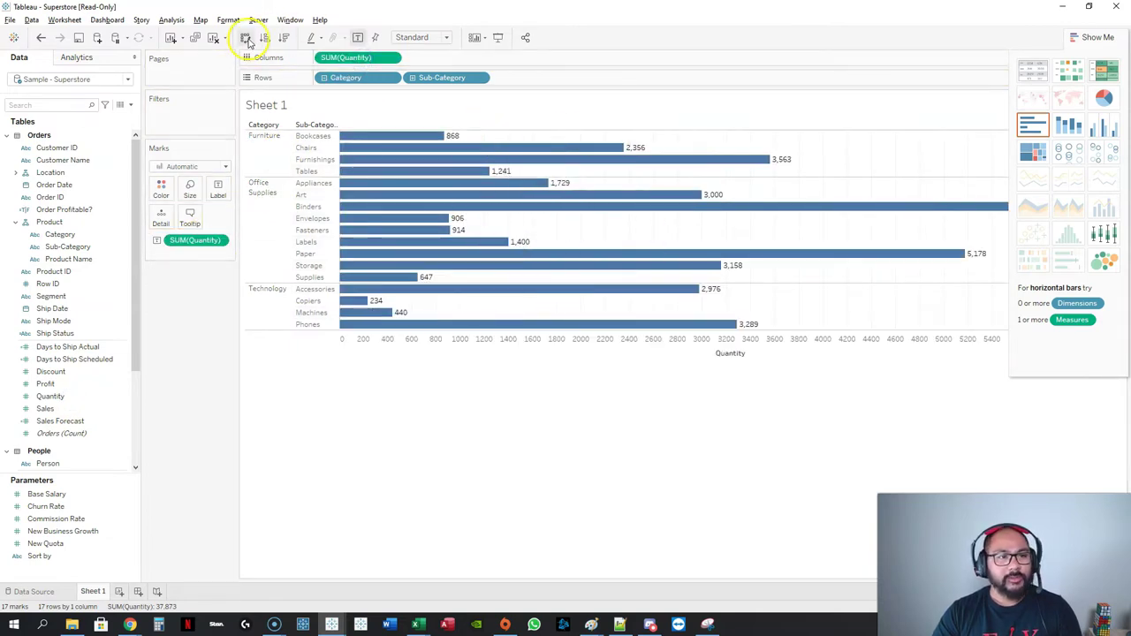
Step: Swap rows and columns to make the Quantity bars vertical, and fit the chart to Entire View
left_click(248, 38)
left_click(445, 37)
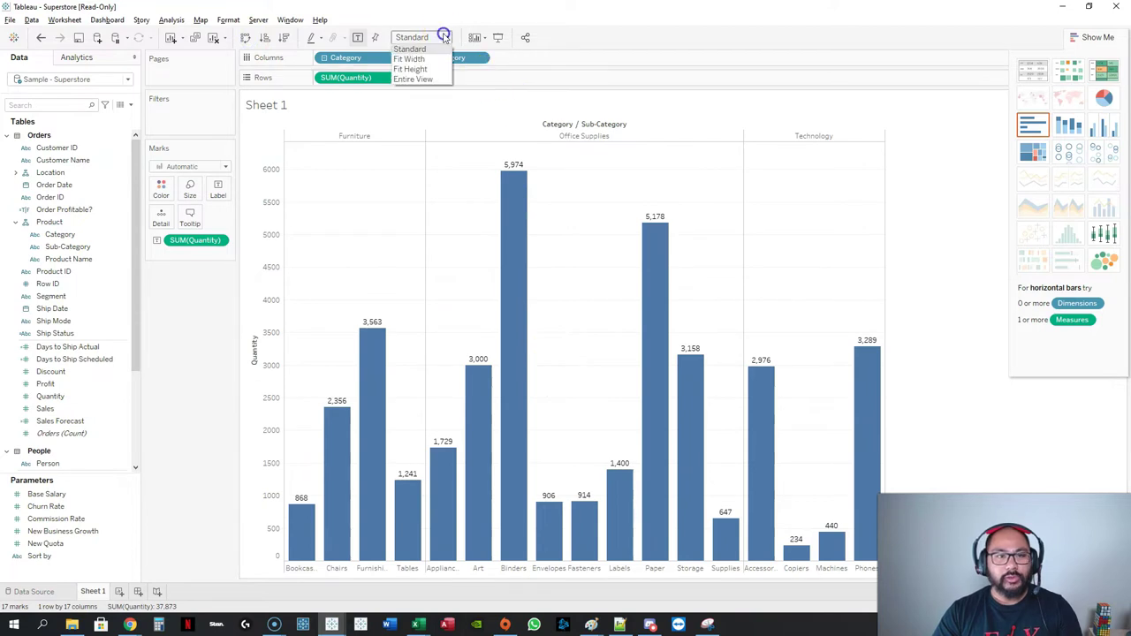
left_click(410, 79)
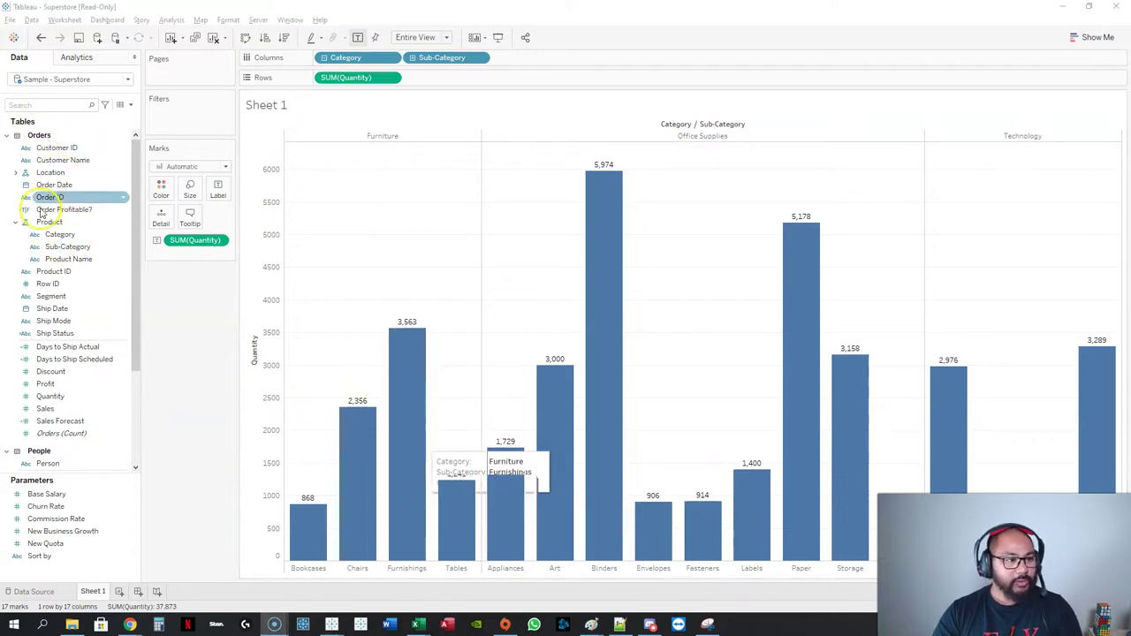
Step: Color the Quantity bars by Region from the Location hierarchy to make them stacked
left_click(15, 172)
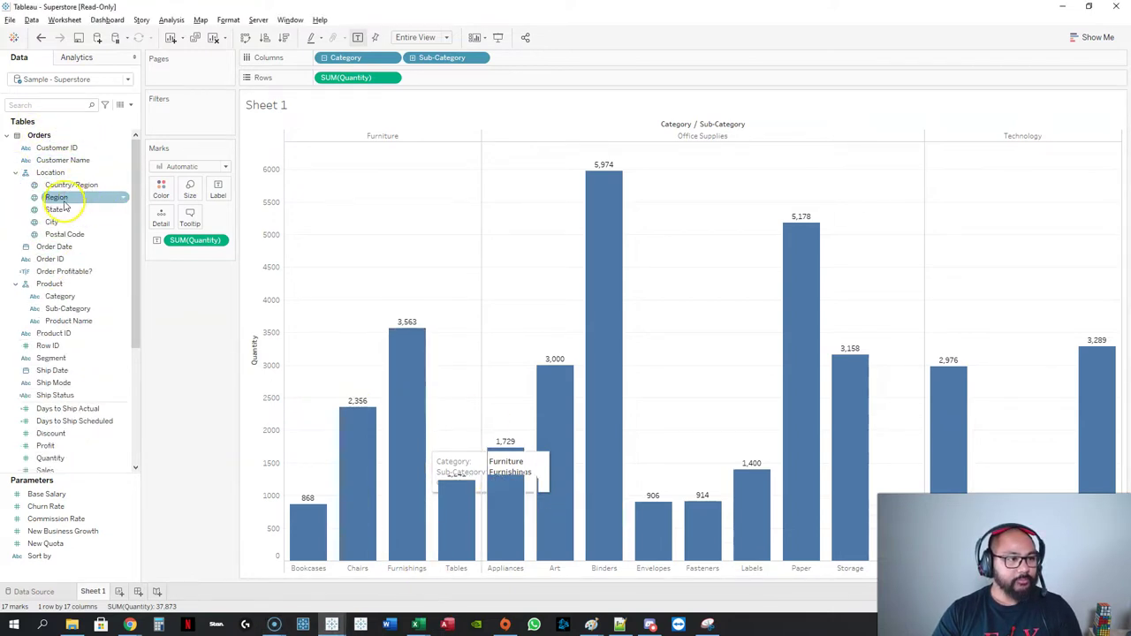
left_click_drag(53, 197, 164, 194)
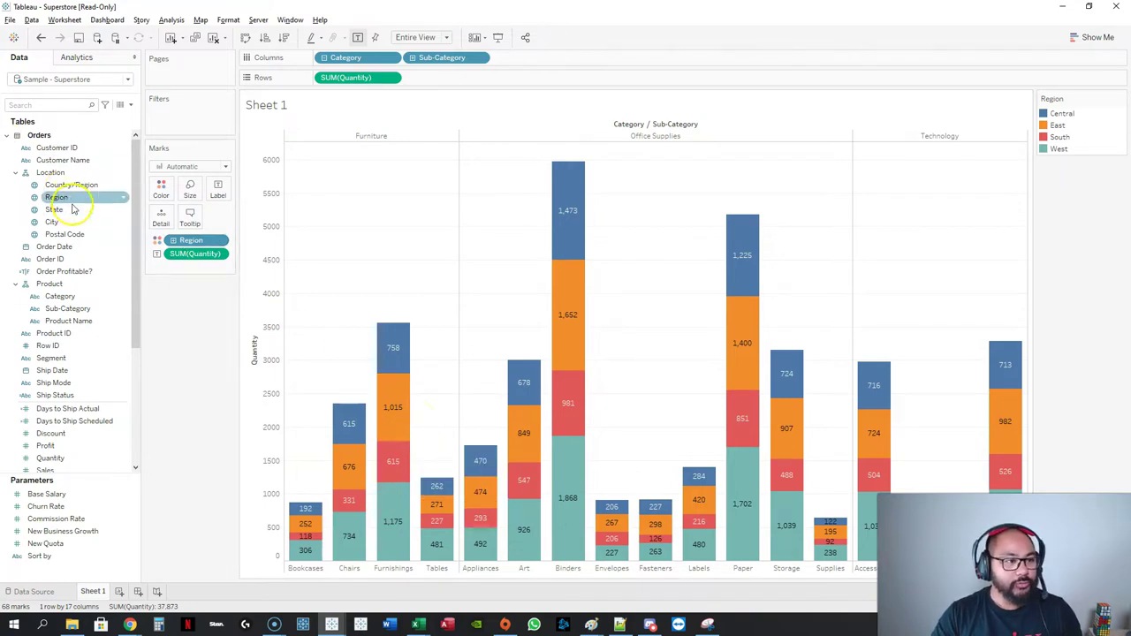
Step: Try splitting the stacked bars into one row per Region, and undo that split
left_click_drag(56, 198, 461, 79)
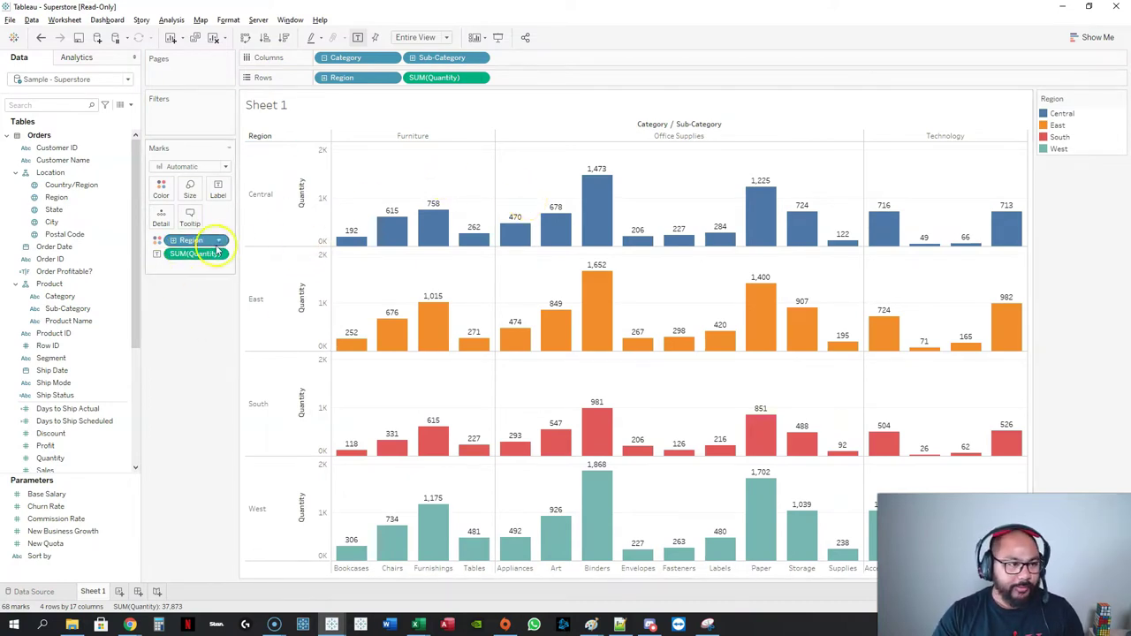
left_click(40, 37)
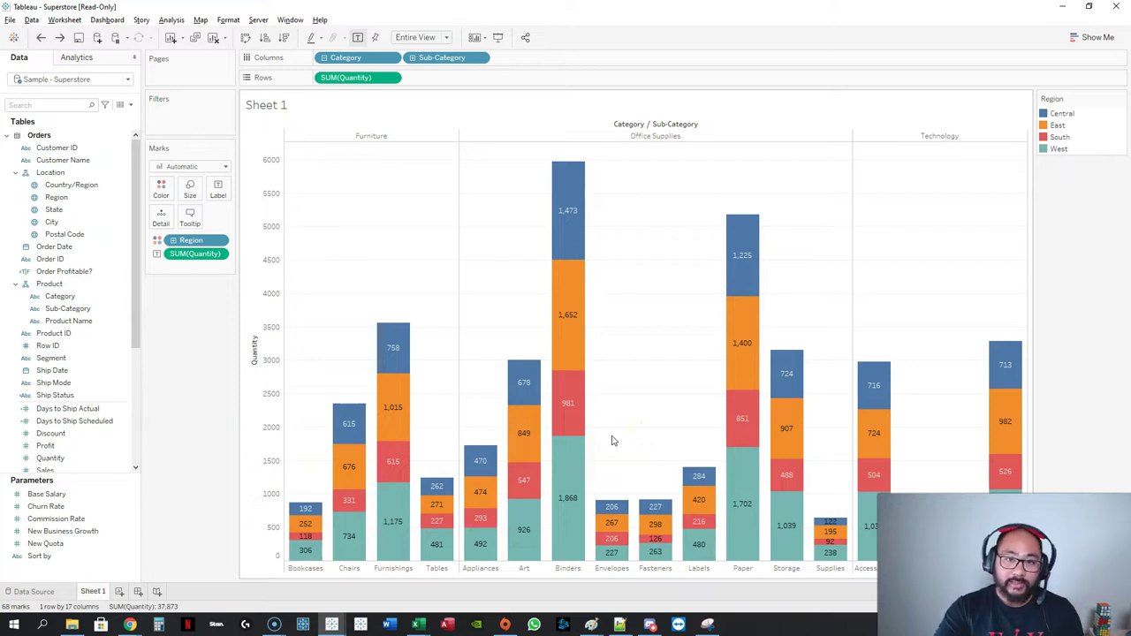
Step: Remove the Quantity labels from the stacked bars and apply a Percent of Total quick table calculation to Quantity
left_click_drag(195, 254, 169, 388)
mouse_move(303, 517)
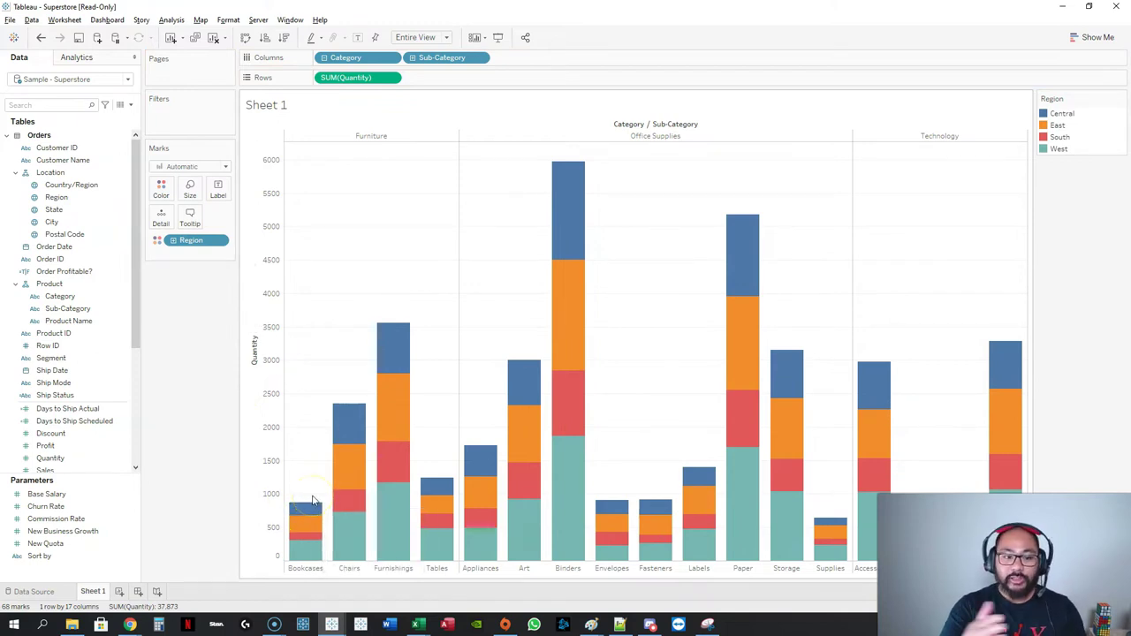
right_click(353, 78)
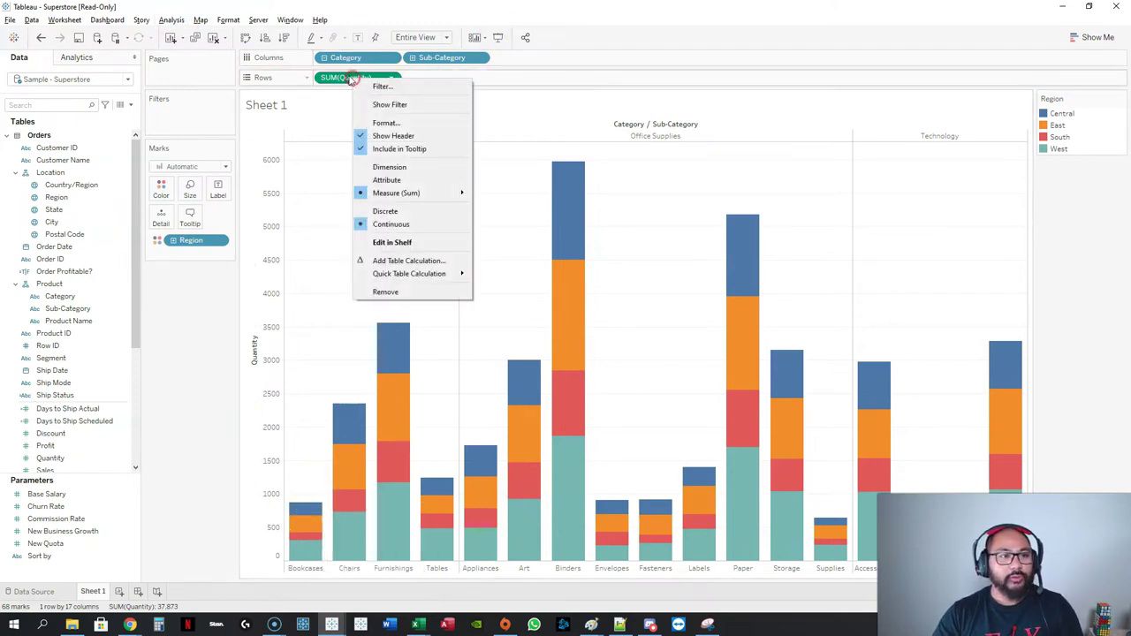
left_click(428, 275)
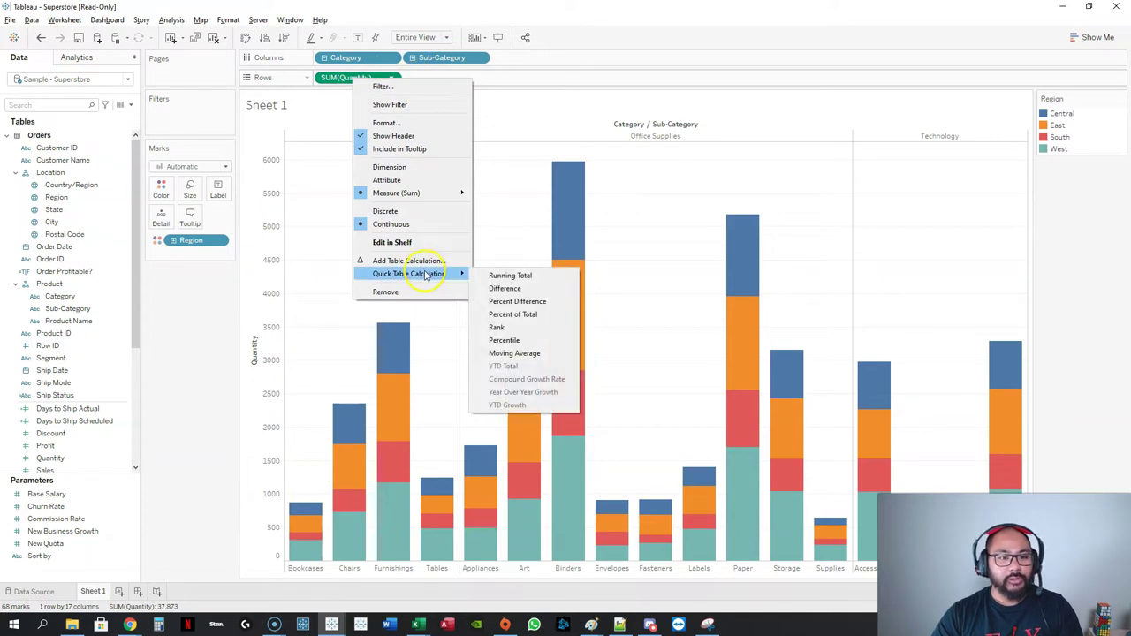
left_click(524, 315)
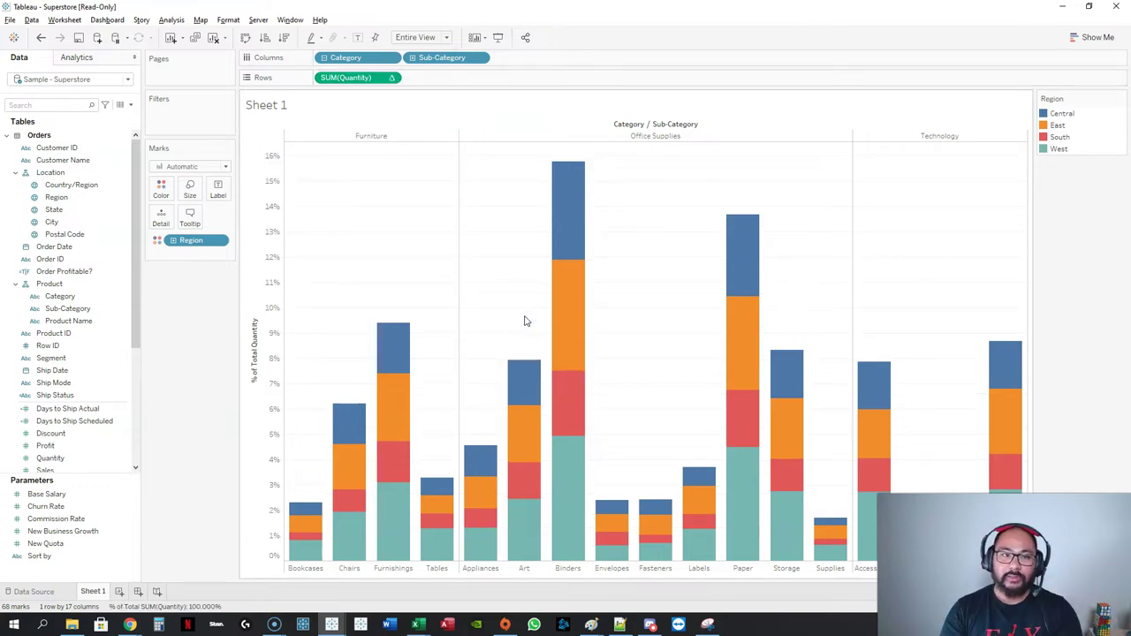
Step: Compute the Quantity percent of total by Pane, switch it to Cell, and show the mark labels
right_click(357, 78)
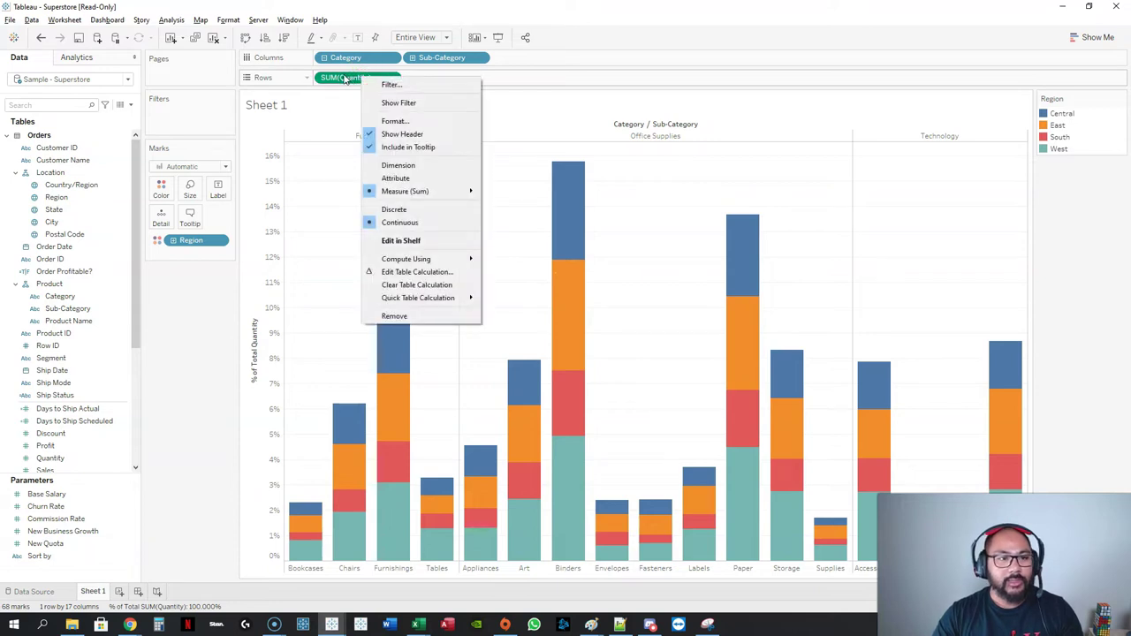
mouse_move(449, 258)
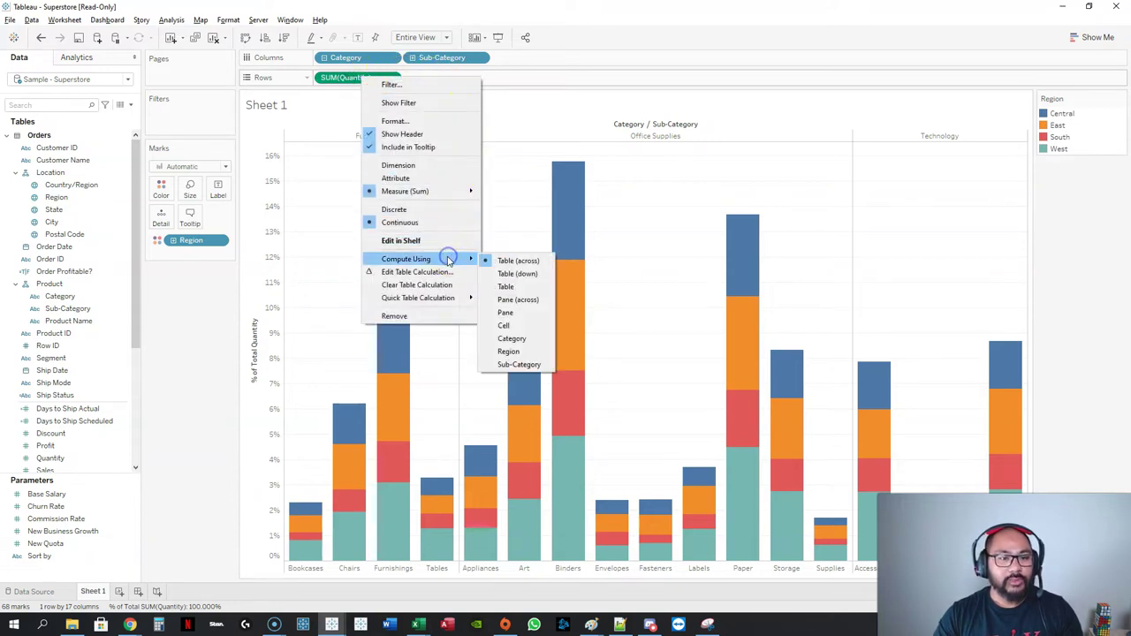
left_click(517, 313)
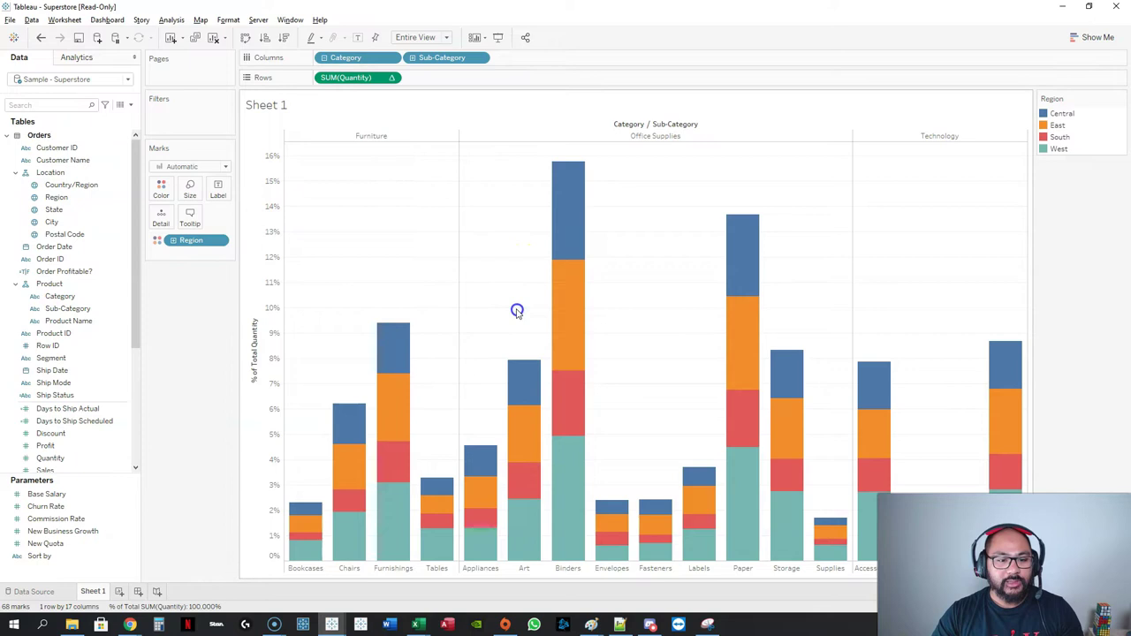
mouse_move(469, 263)
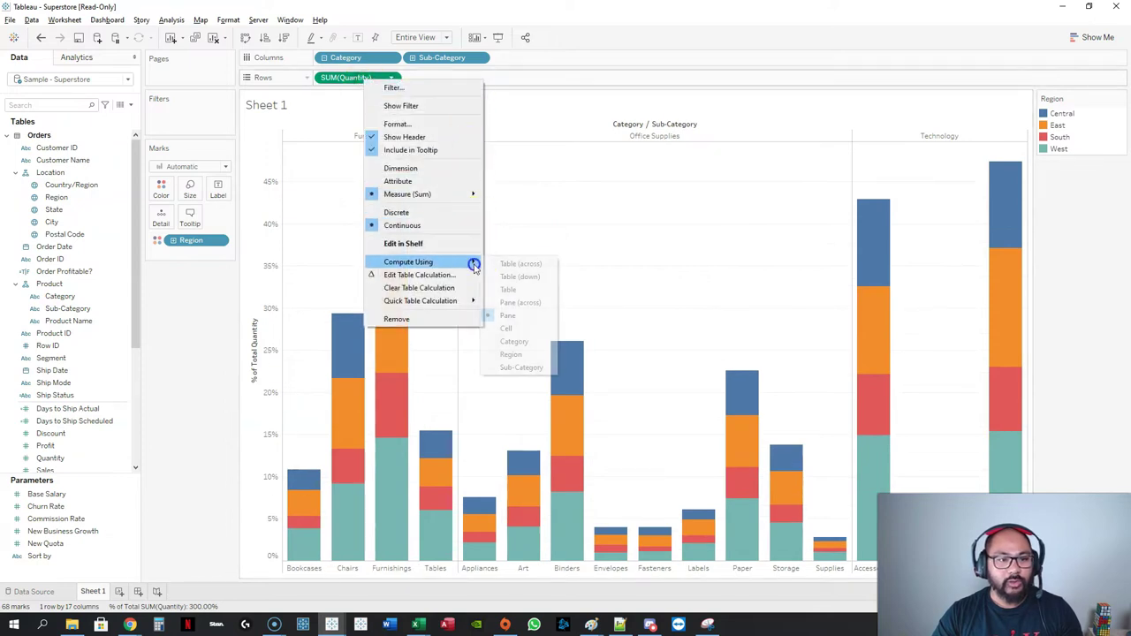
left_click(520, 326)
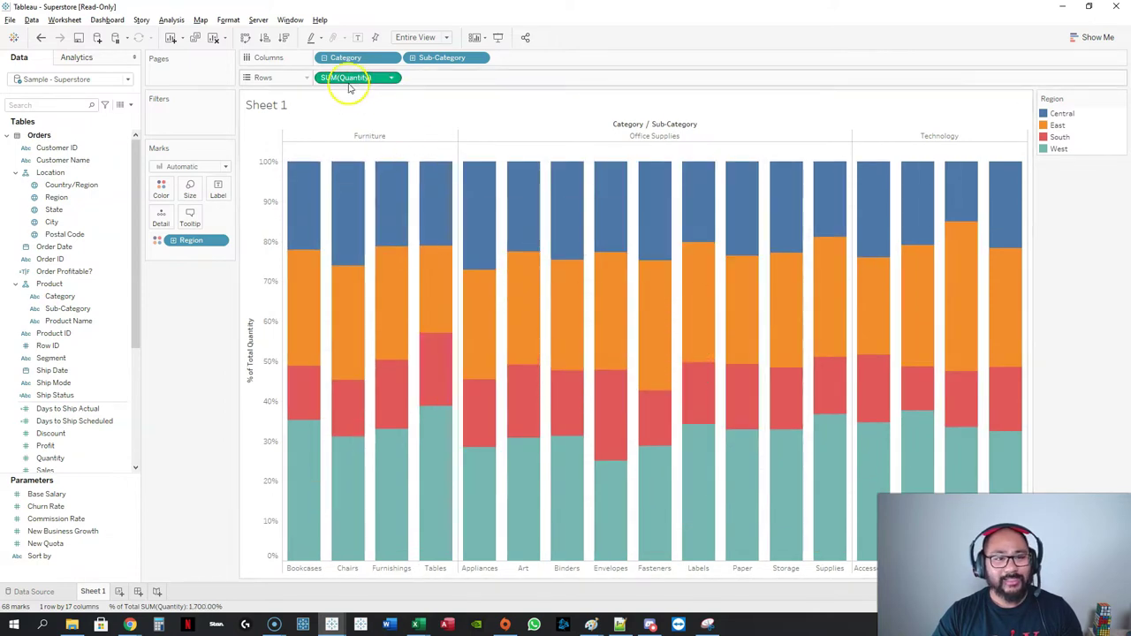
left_click(357, 37)
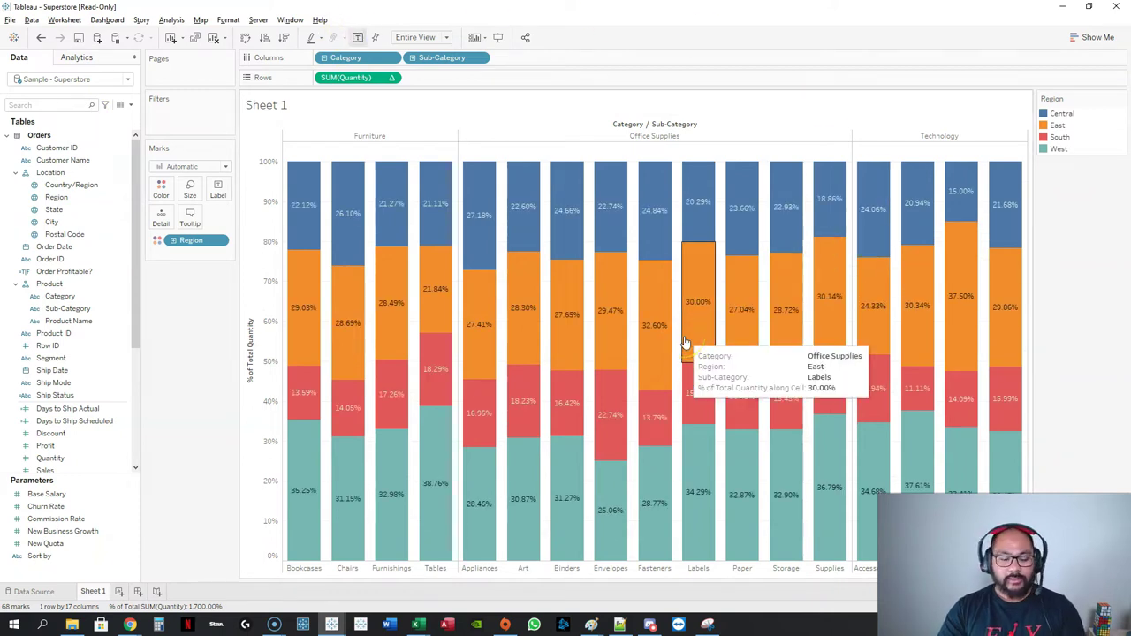
Step: Examine the regional percentage split of the Bookcases bar and the Central segment of the Machines bar
key("ctrl+2")
mouse_move(325, 159)
left_mouse_down()
mouse_move(323, 132)
mouse_move(273, 218)
mouse_move(260, 414)
mouse_move(277, 524)
mouse_move(303, 576)
mouse_move(345, 332)
mouse_move(343, 204)
mouse_move(320, 129)
left_mouse_up()
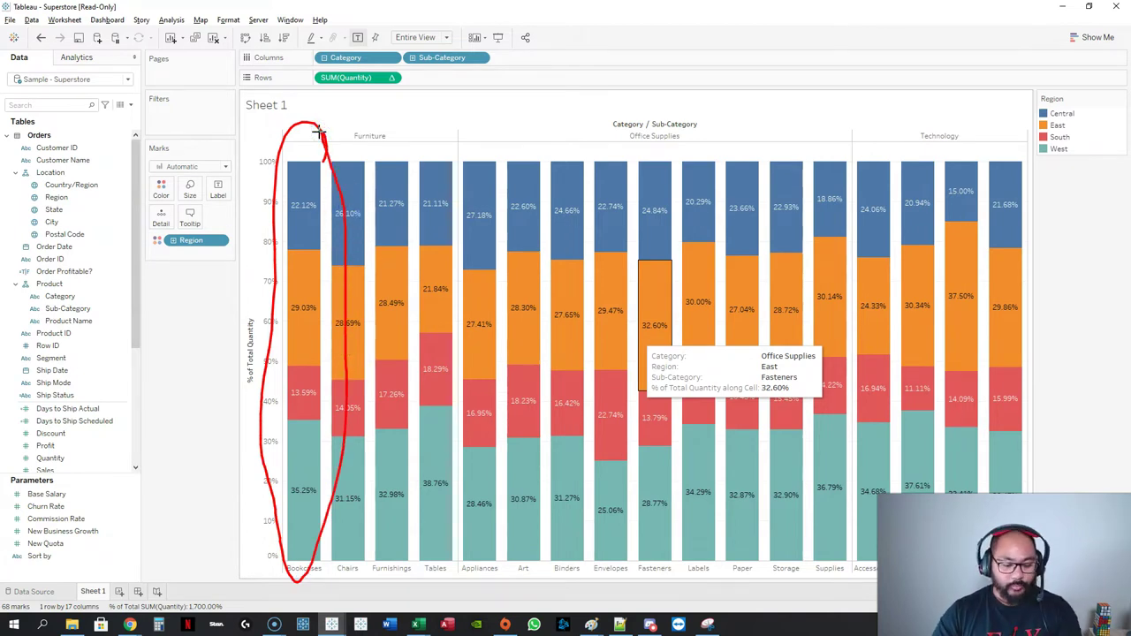
key("Escape")
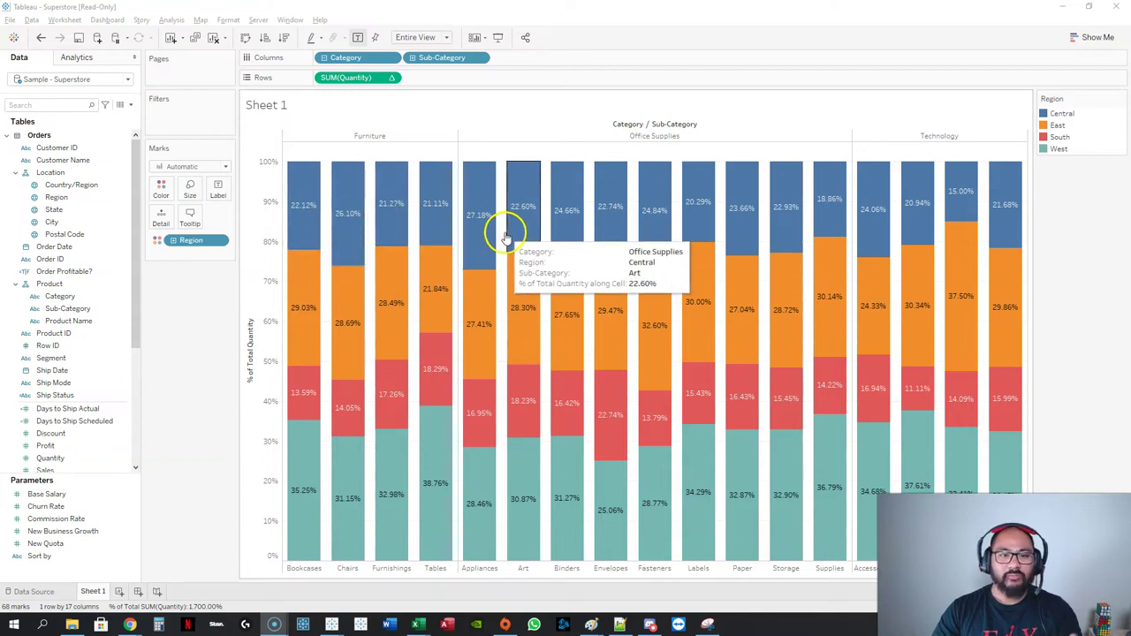
left_click(968, 209)
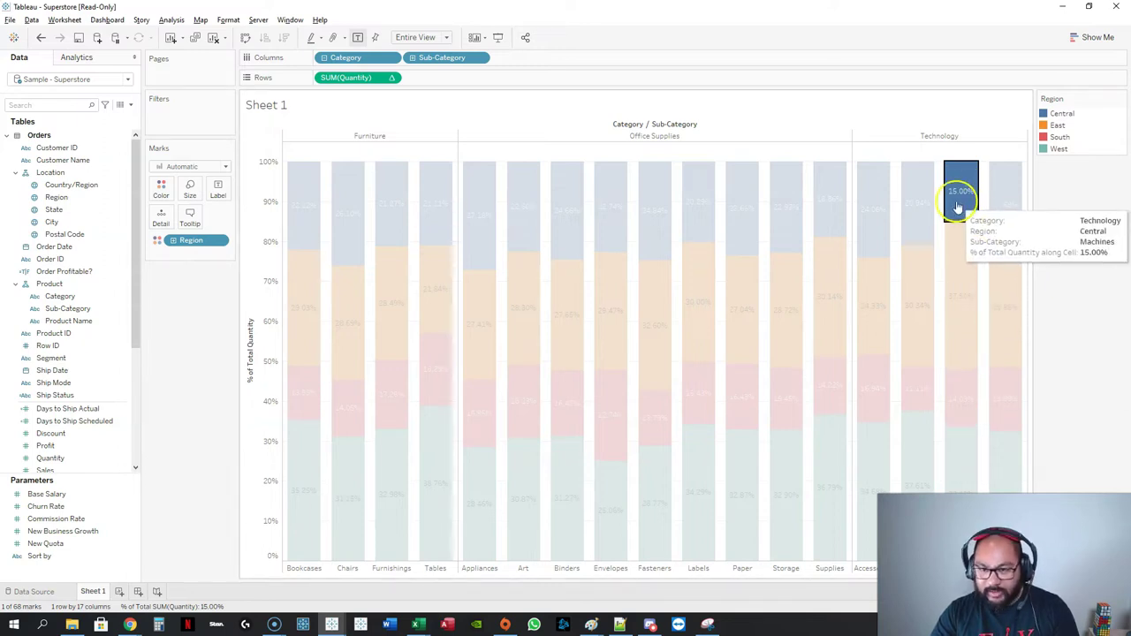
left_click(967, 208)
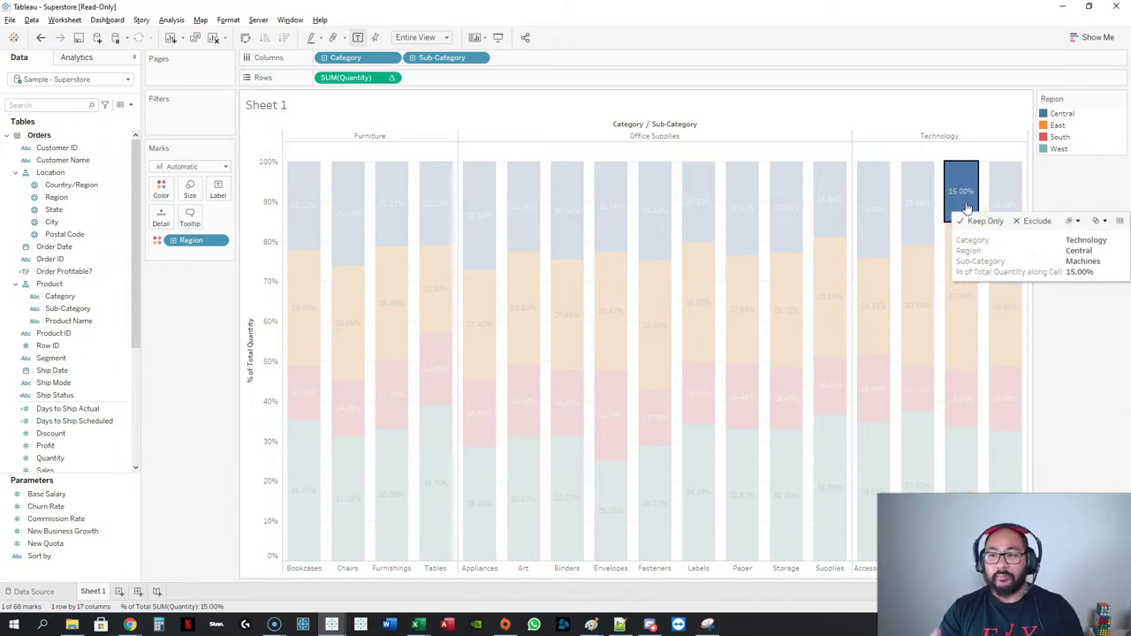
key("Escape")
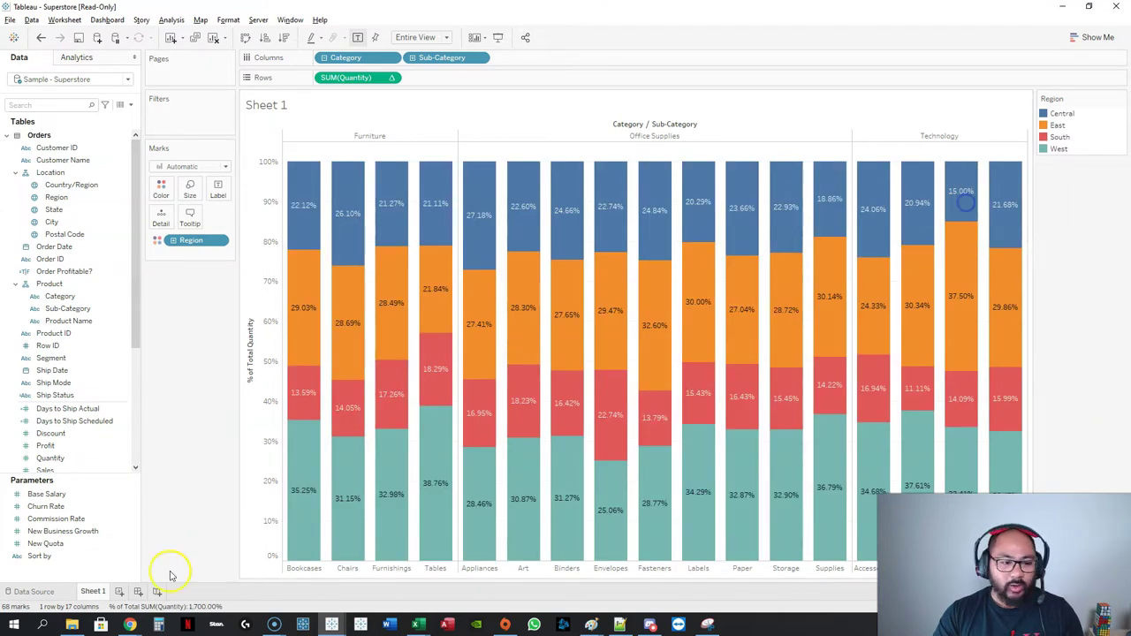
Step: Create a new worksheet, widen the data pane, and place Order Date (Continuous) on Columns
left_click(116, 592)
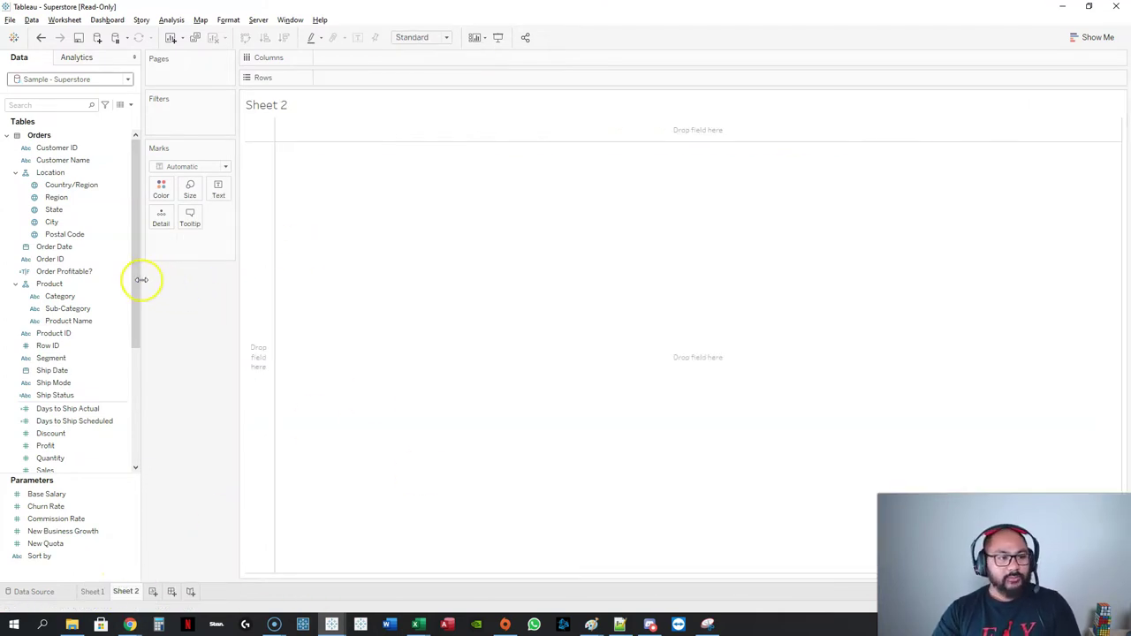
left_click_drag(141, 278, 175, 288)
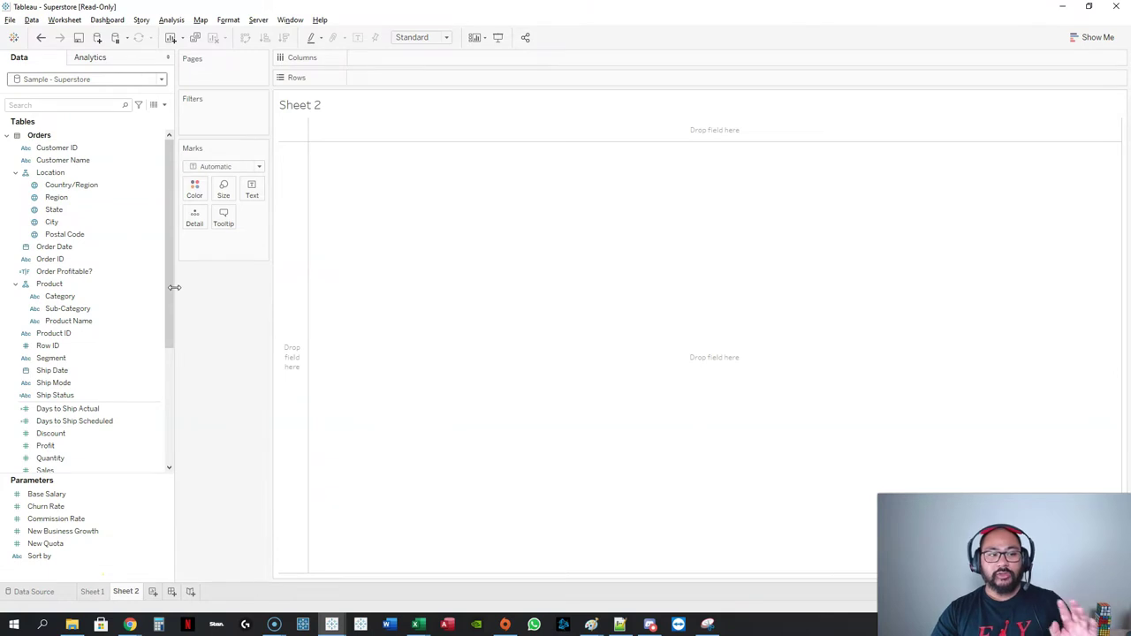
left_click(65, 246)
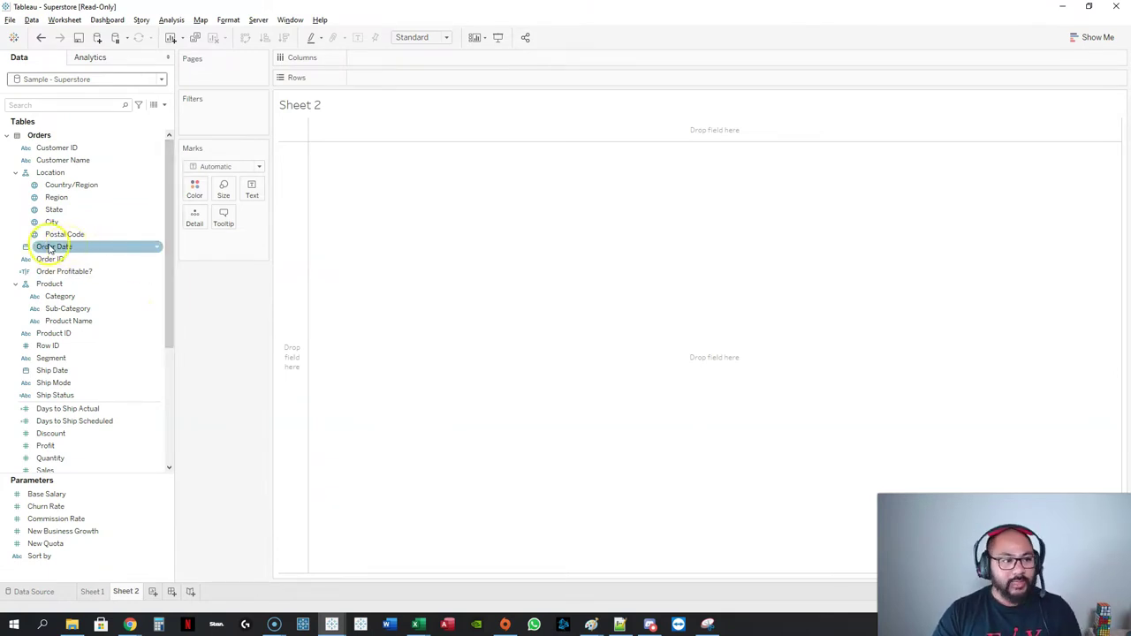
left_click_drag(53, 247, 391, 60)
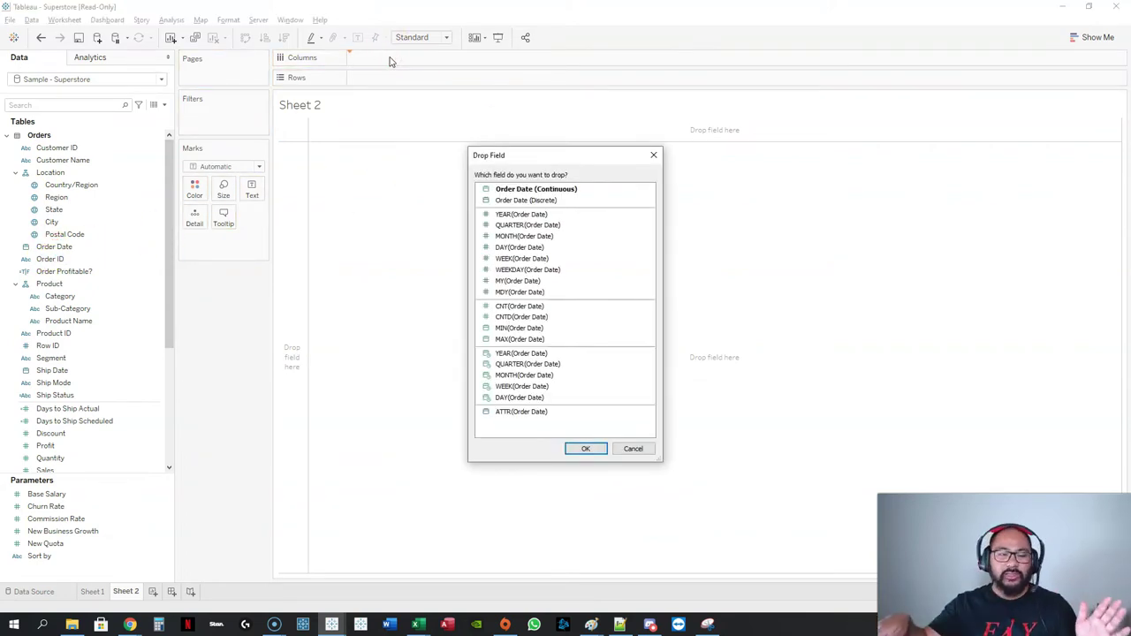
double_click(564, 189)
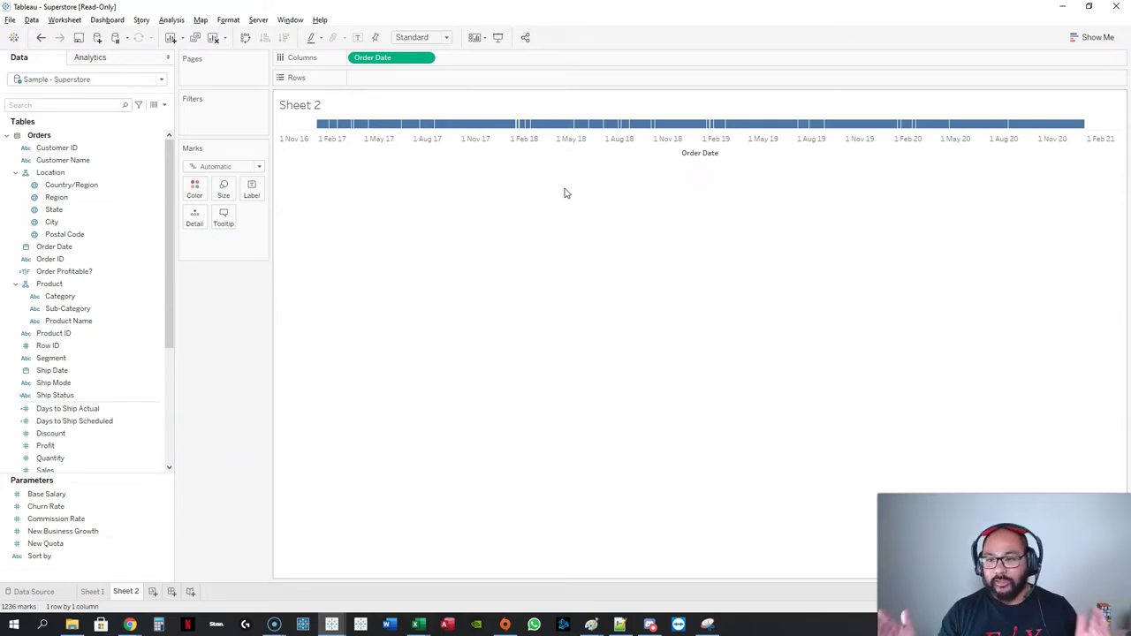
Step: Inspect the start and end of the Order Date range, and add Profit to Rows to plot a line chart
mouse_move(316, 125)
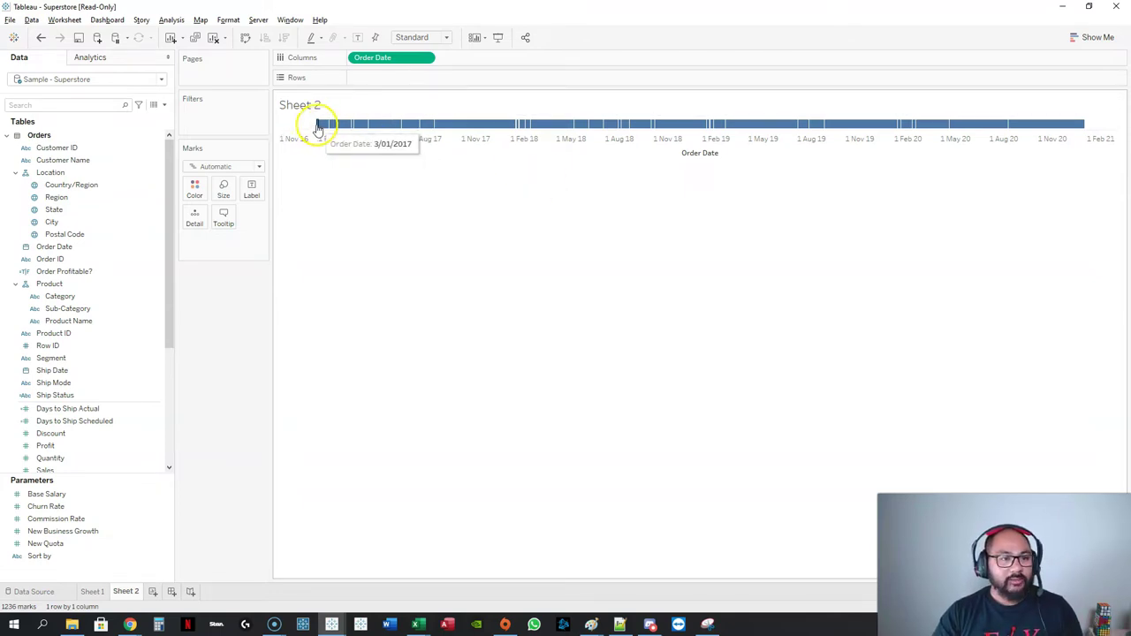
mouse_move(1085, 127)
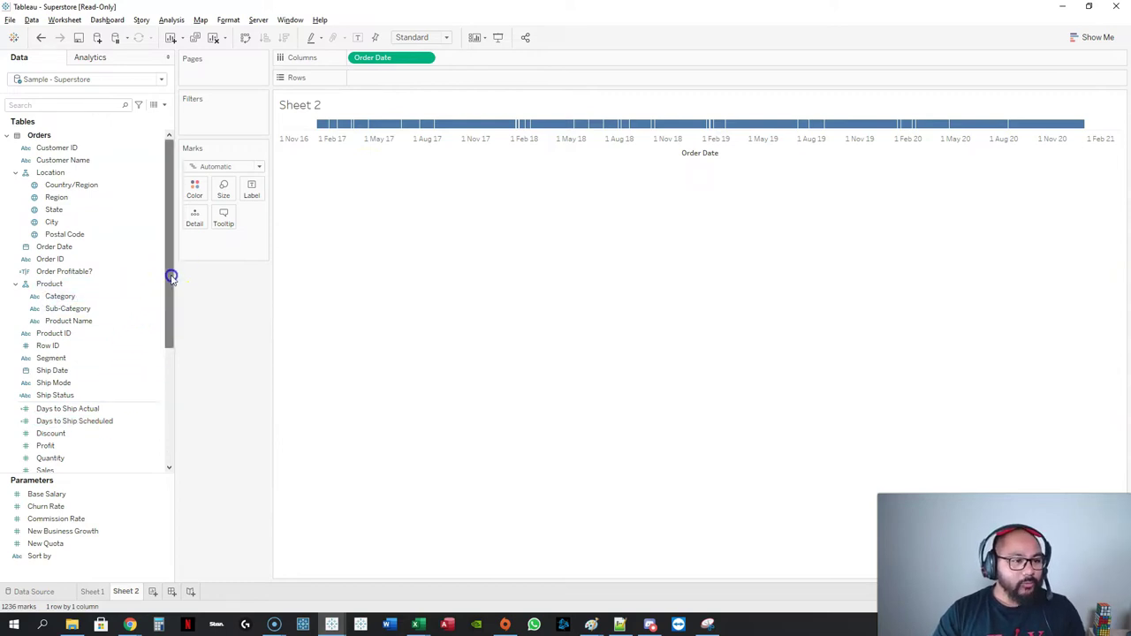
left_click_drag(172, 277, 177, 398)
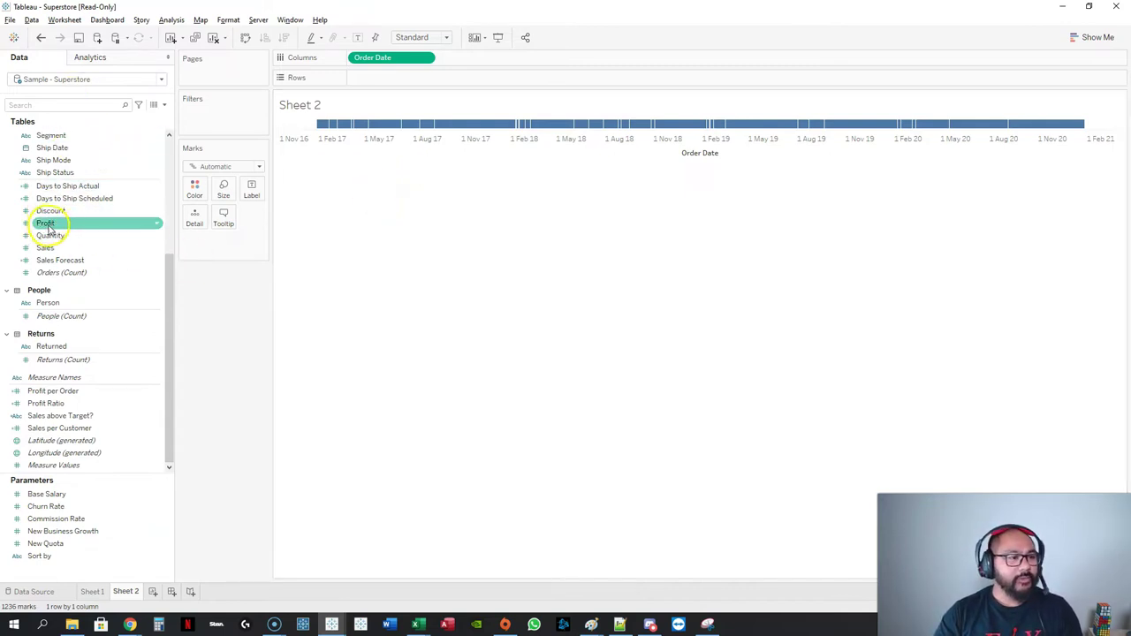
left_click_drag(49, 228, 382, 82)
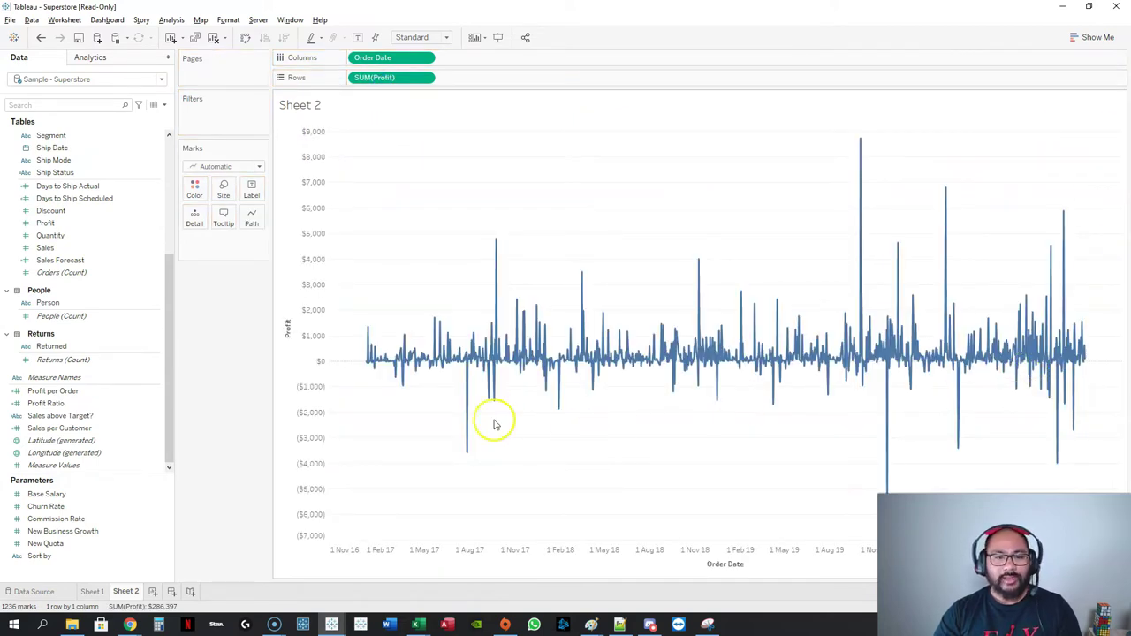
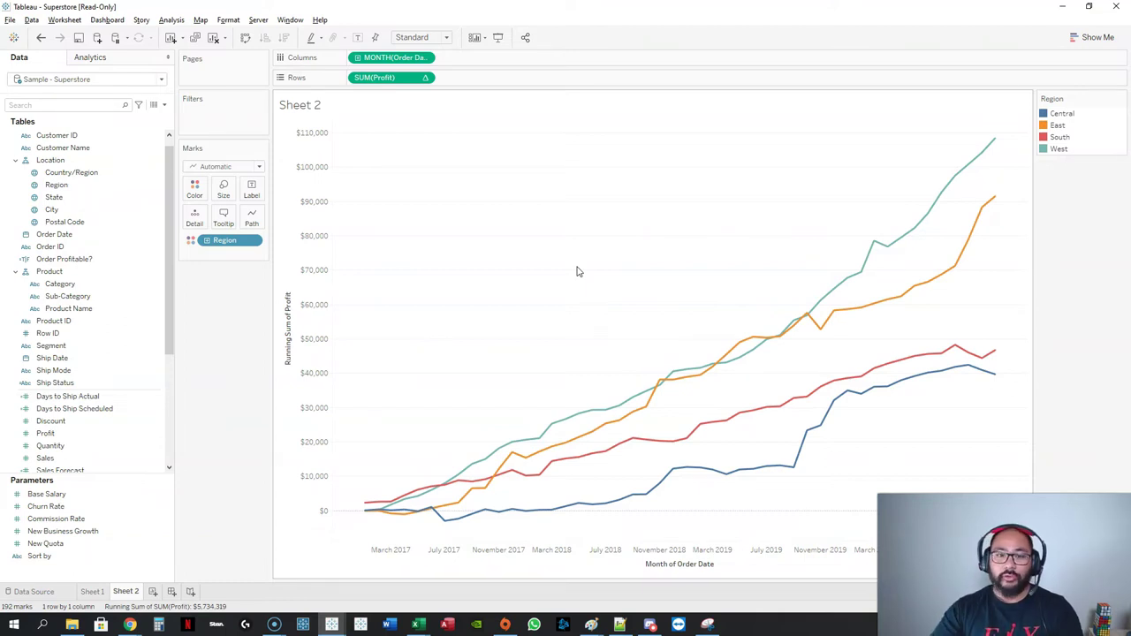
Step: Undo the running total on Profit and apply a Moving Average quick table calculation instead
key("ctrl+z")
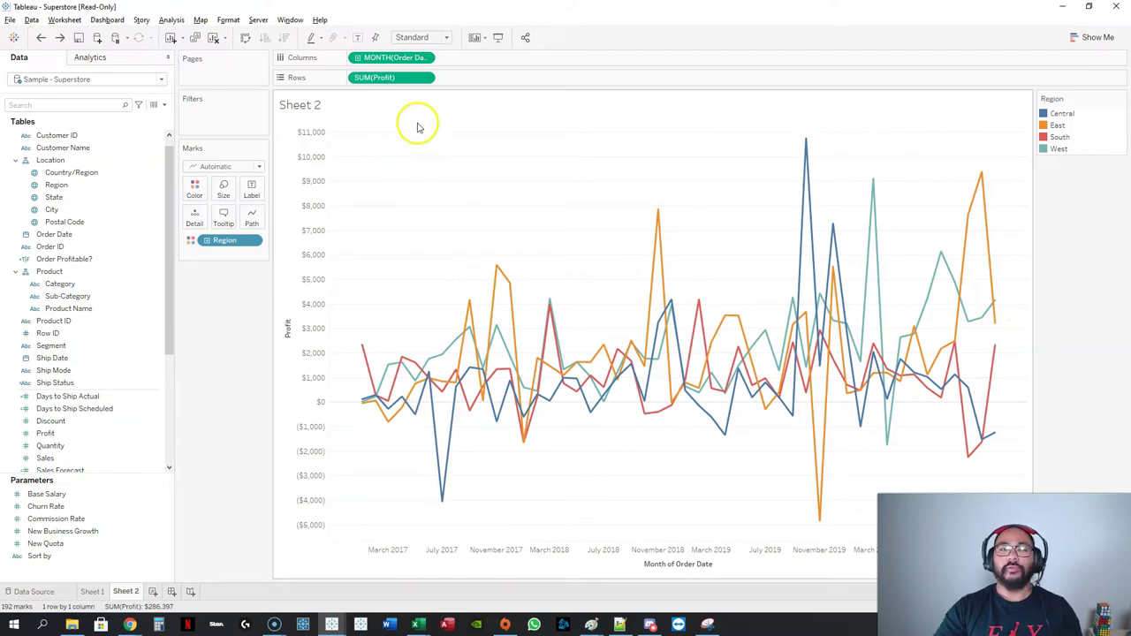
right_click(400, 77)
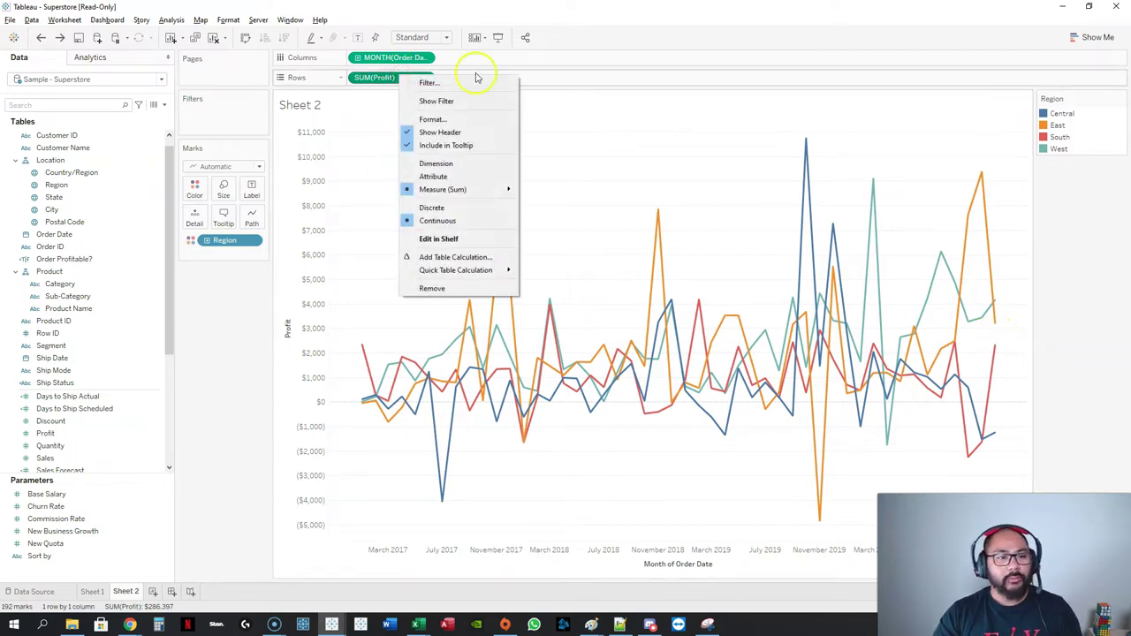
mouse_move(468, 270)
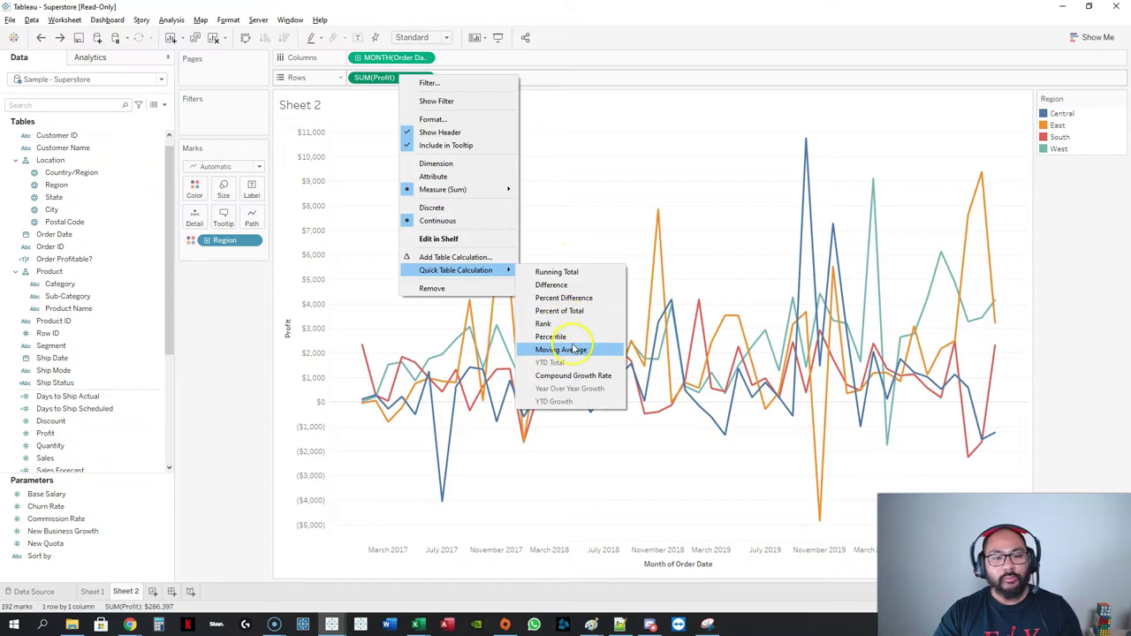
left_click(566, 349)
Step: Edit the Profit moving average to use 9 previous values and close the table calculation settings
right_click(402, 78)
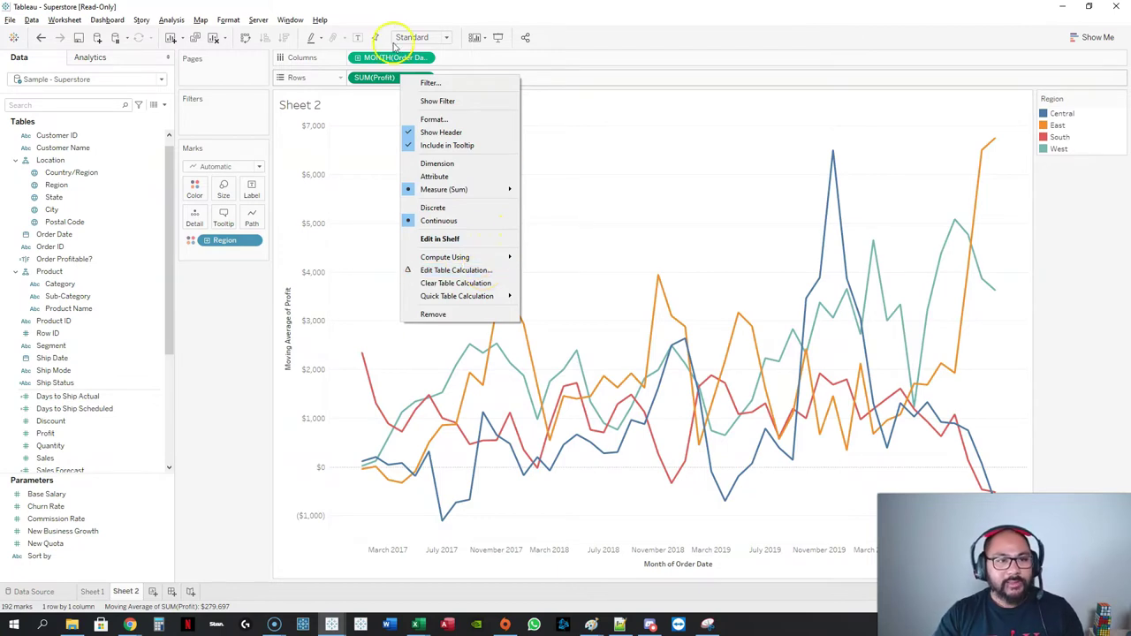
left_click(455, 270)
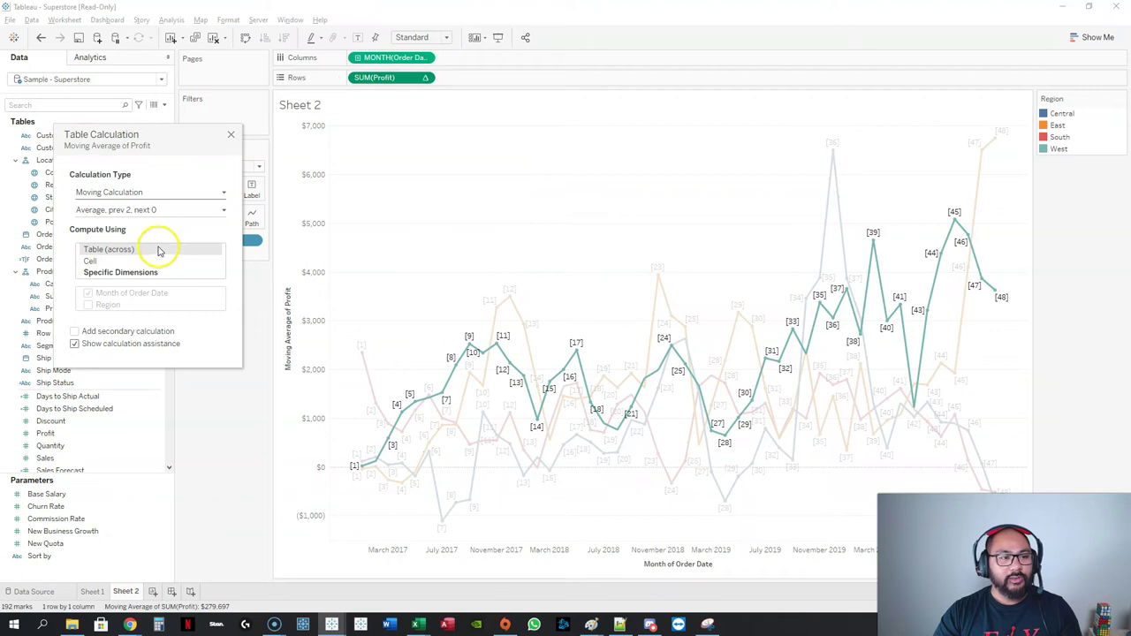
left_click(156, 212)
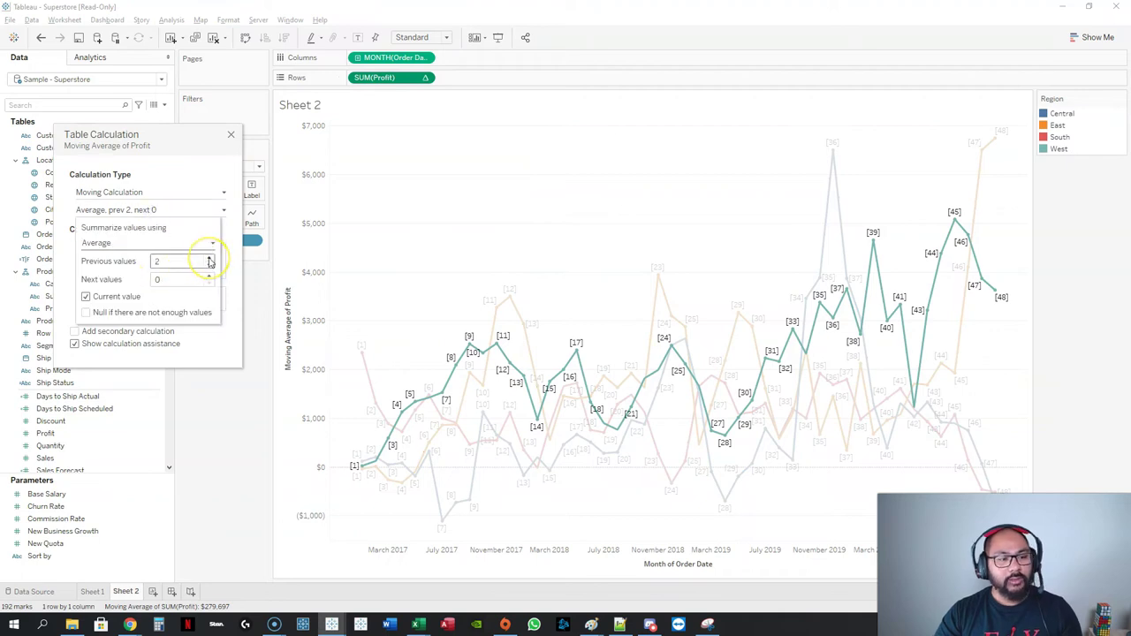
left_click(210, 259)
left_click(209, 259)
left_click(209, 259)
left_click(210, 259)
left_click(210, 258)
left_click(209, 258)
left_click(210, 258)
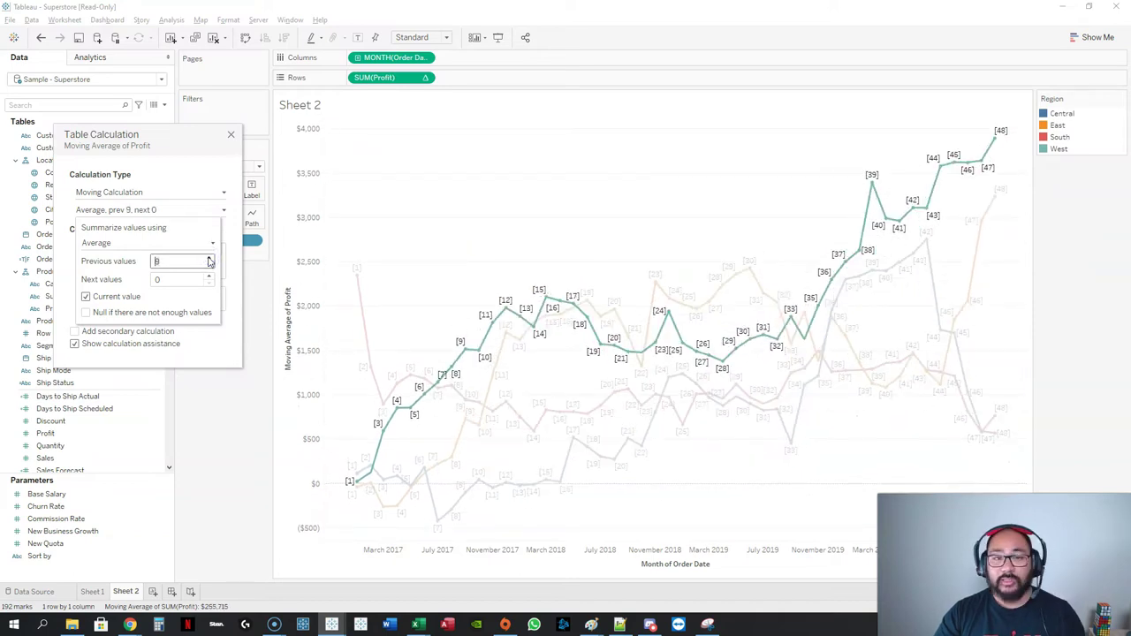
left_click(196, 377)
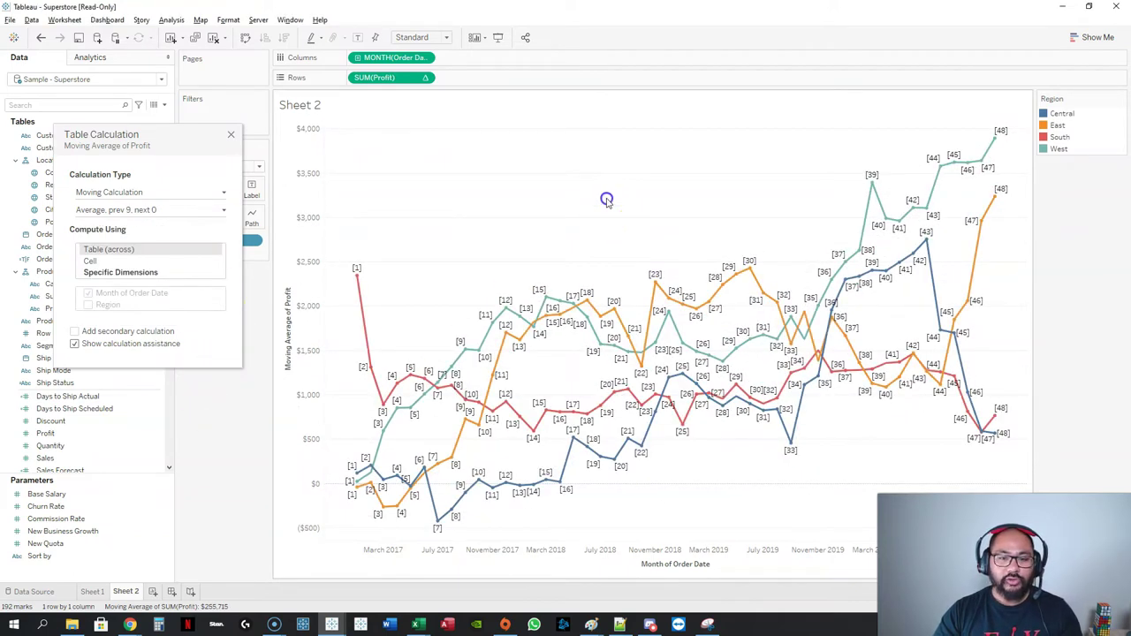
left_click(236, 132)
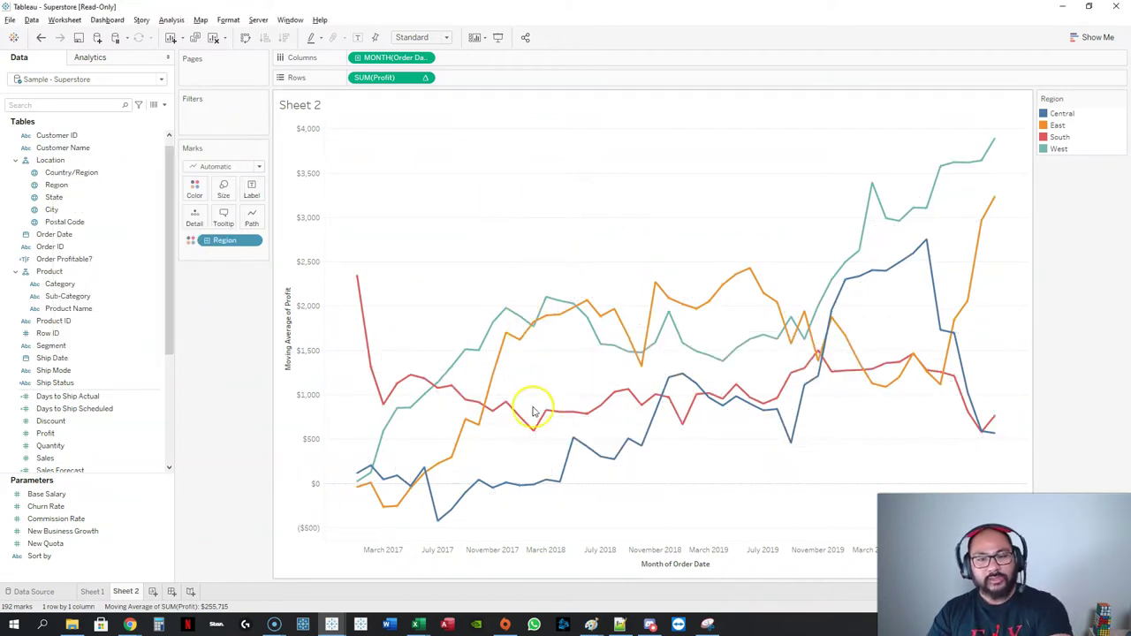
Step: Clear the table calculation from Profit on Rows
right_click(393, 77)
left_click(469, 290)
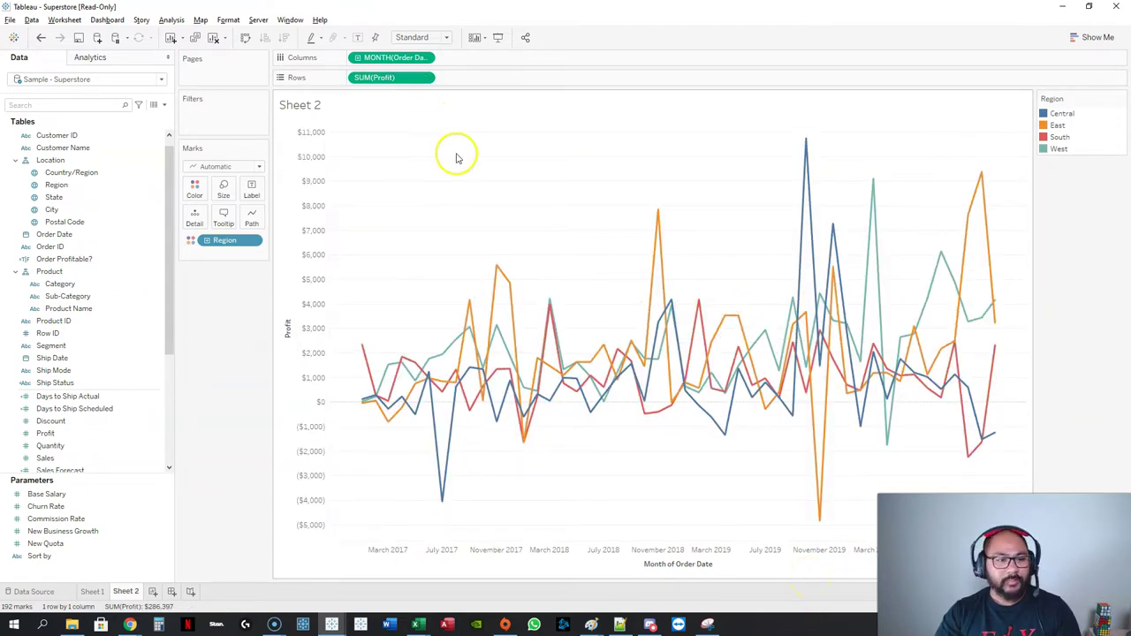
Step: Apply a Running Total quick table calculation to Profit on Rows, and inspect the regional values for August 2018
right_click(394, 78)
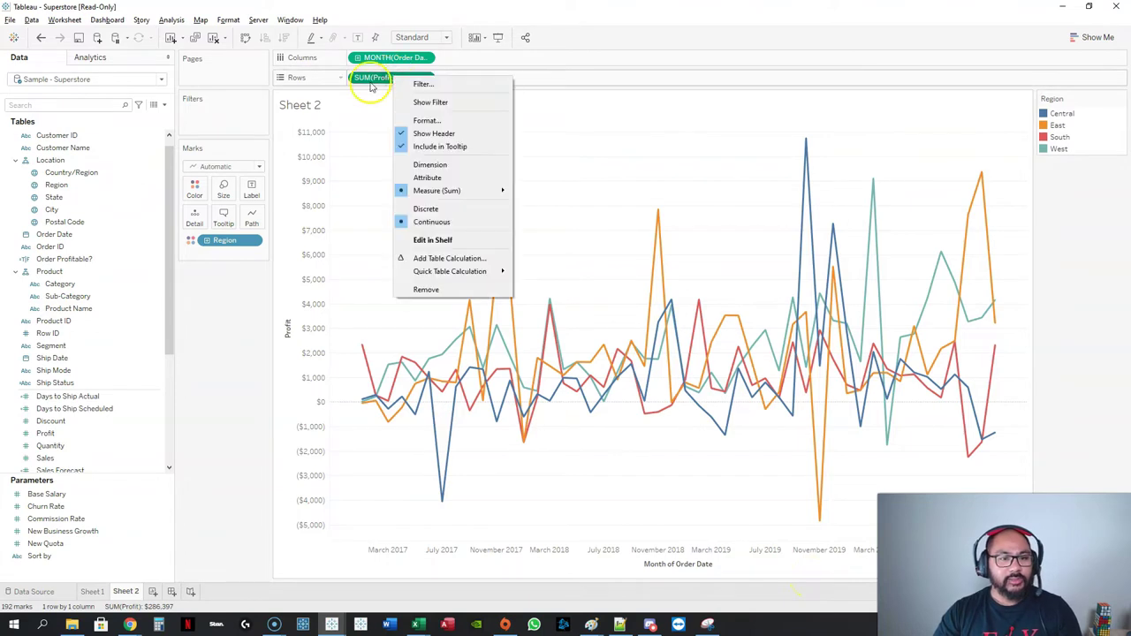
mouse_move(453, 272)
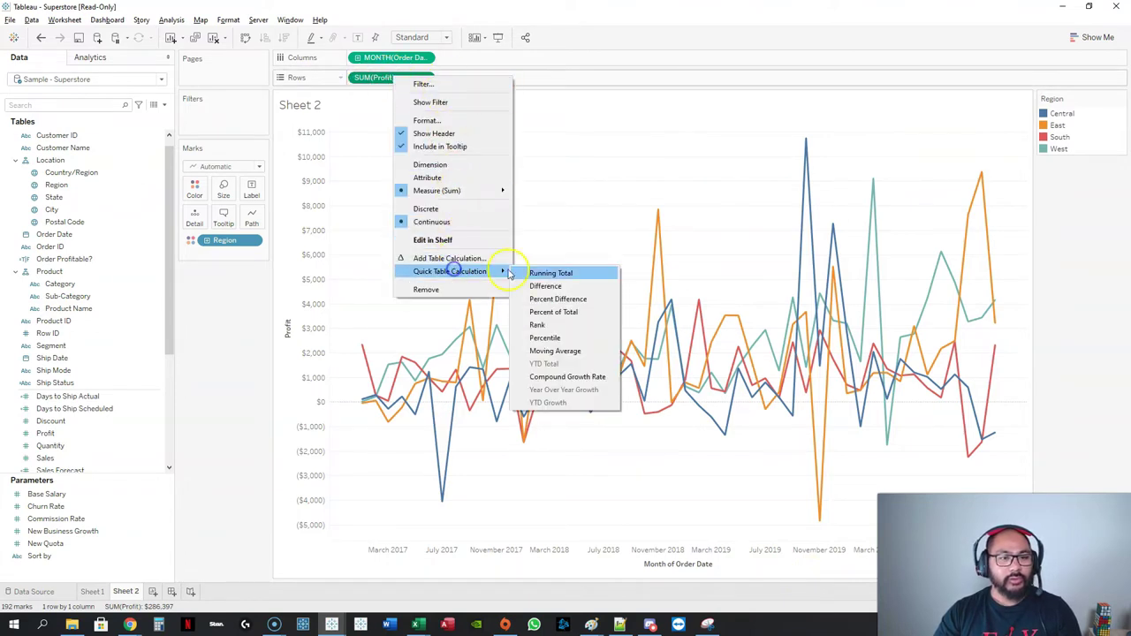
left_click(541, 270)
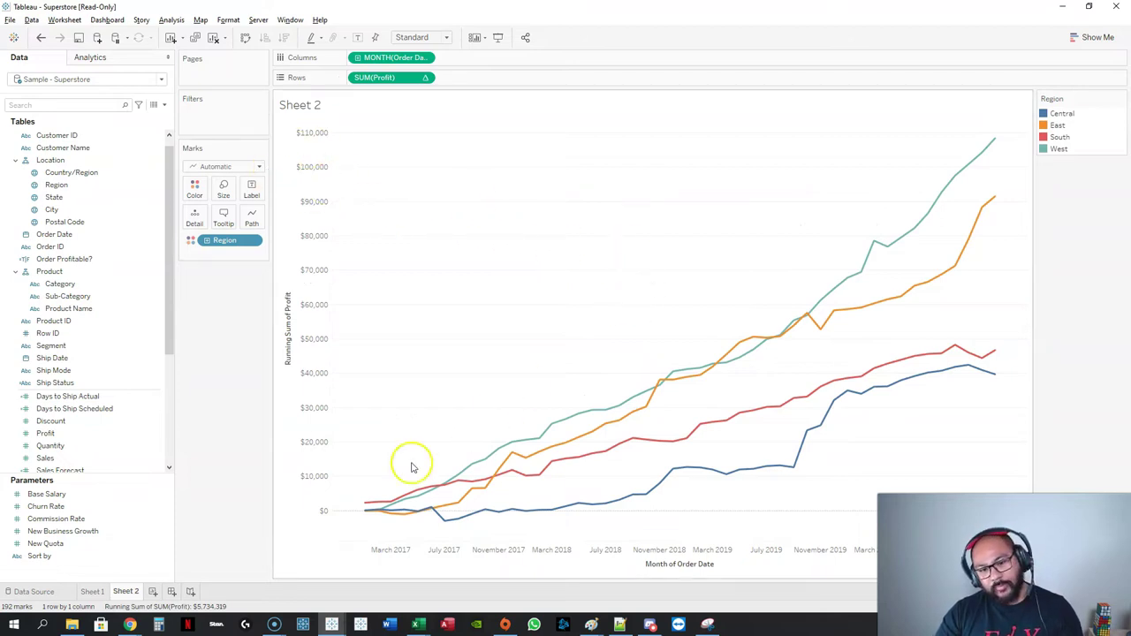
mouse_move(844, 287)
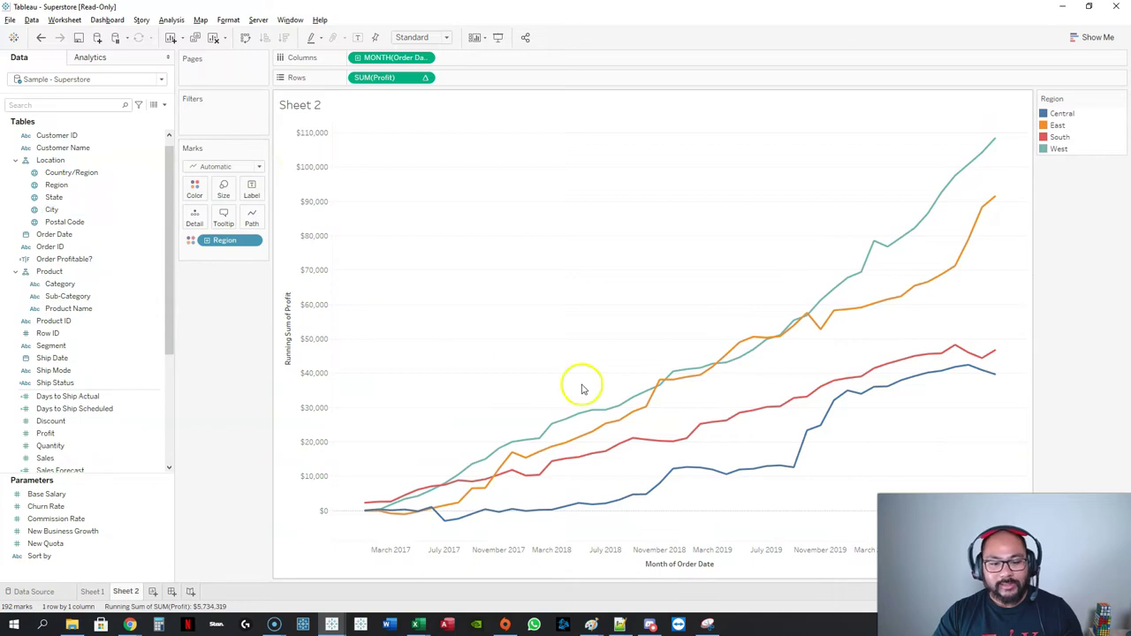
left_click_drag(619, 384, 620, 518)
mouse_move(622, 412)
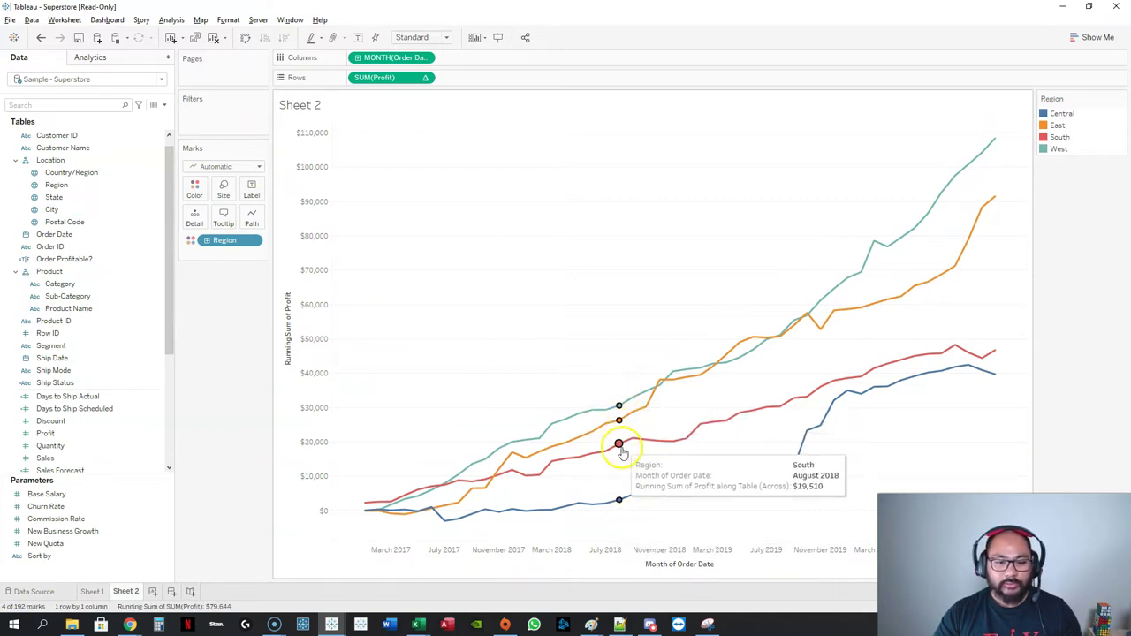
Step: Change the mark type of the running Profit chart to Area, comparing it with the line version through undo and redo
left_click(248, 167)
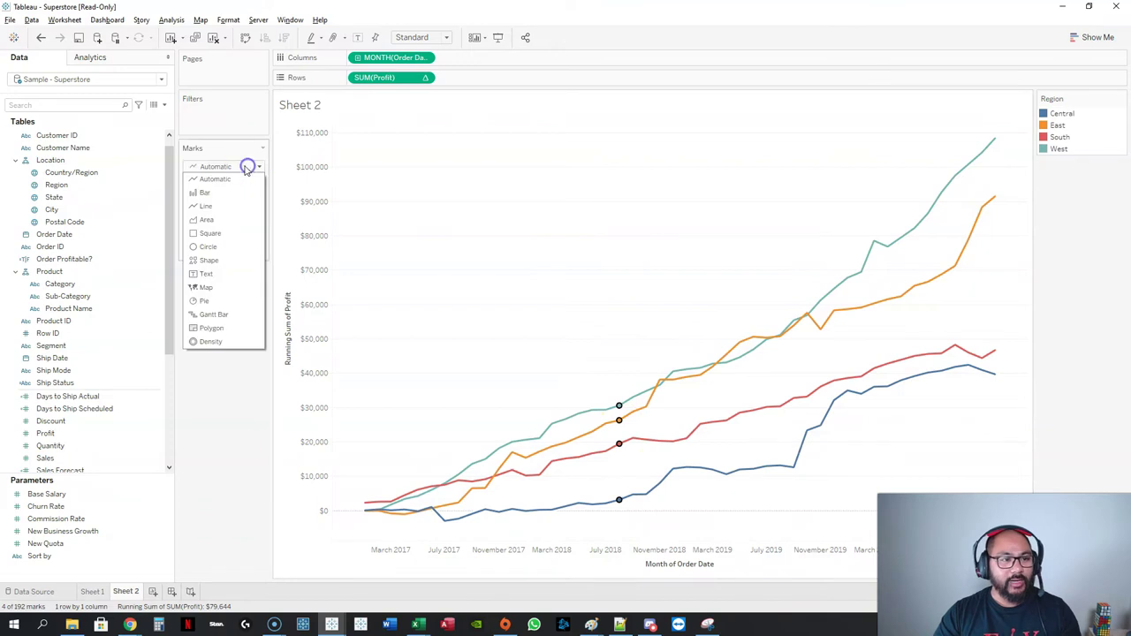
left_click(210, 219)
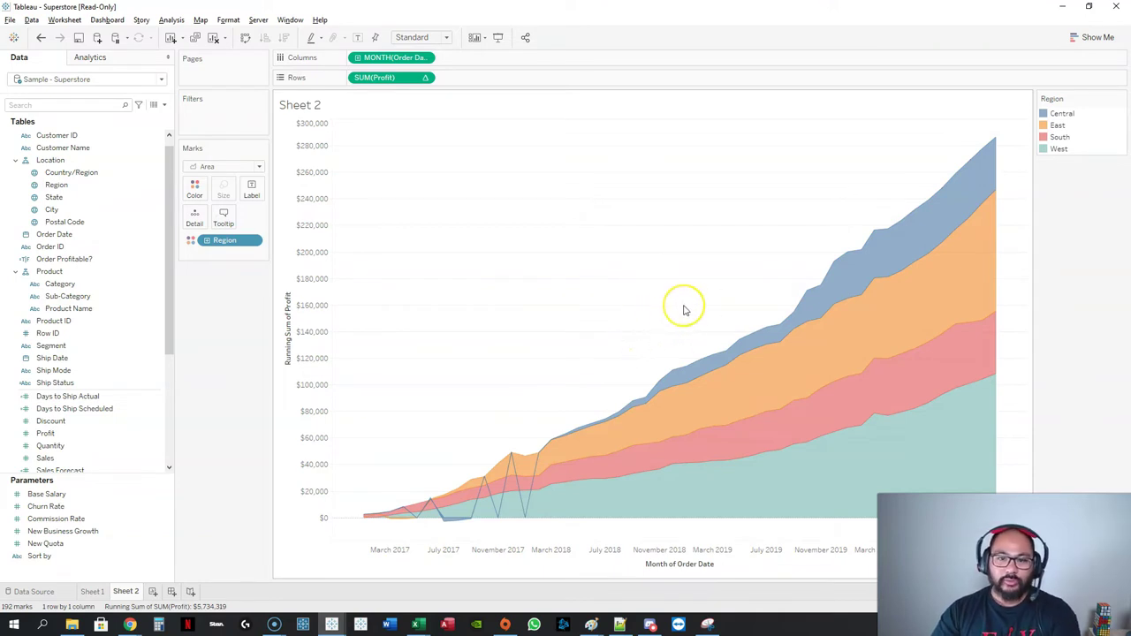
mouse_move(996, 142)
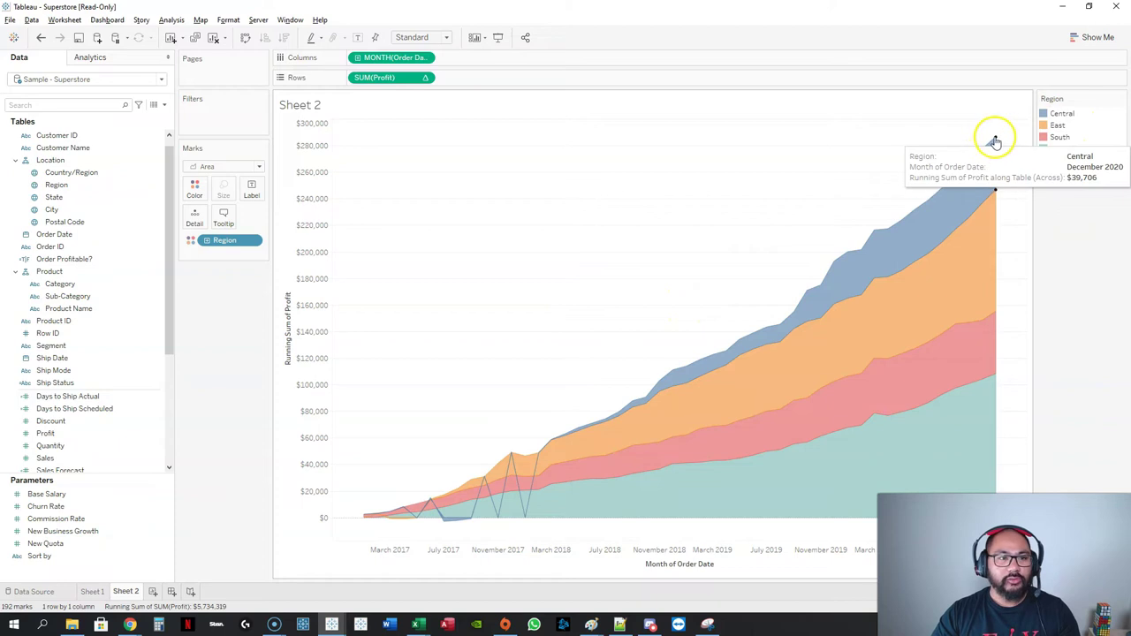
key("ctrl+z")
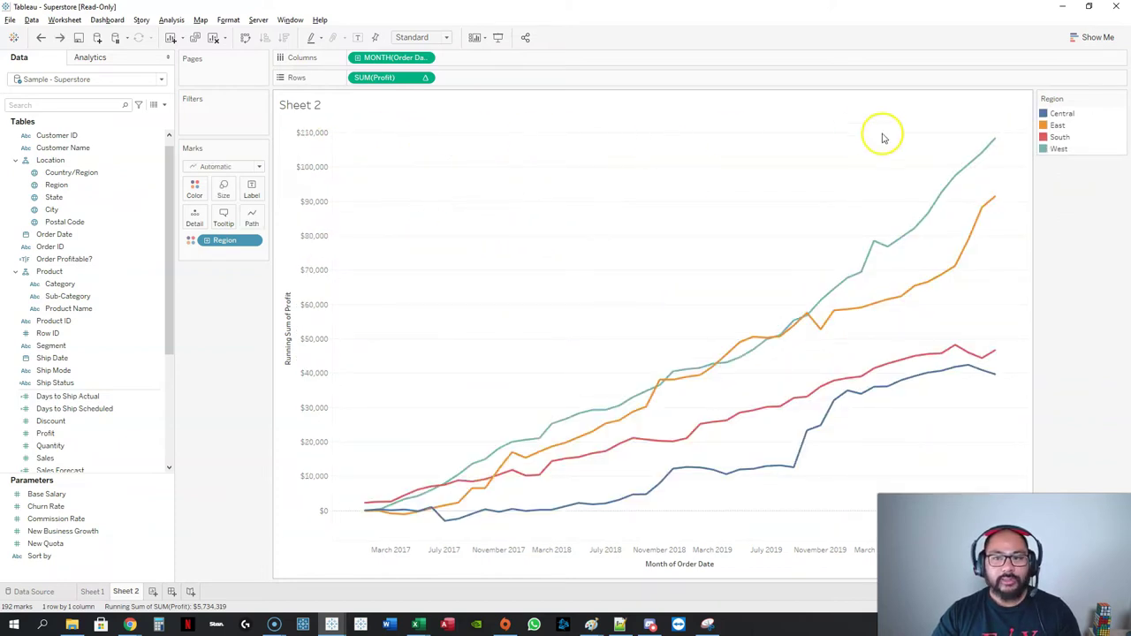
key("ctrl+y")
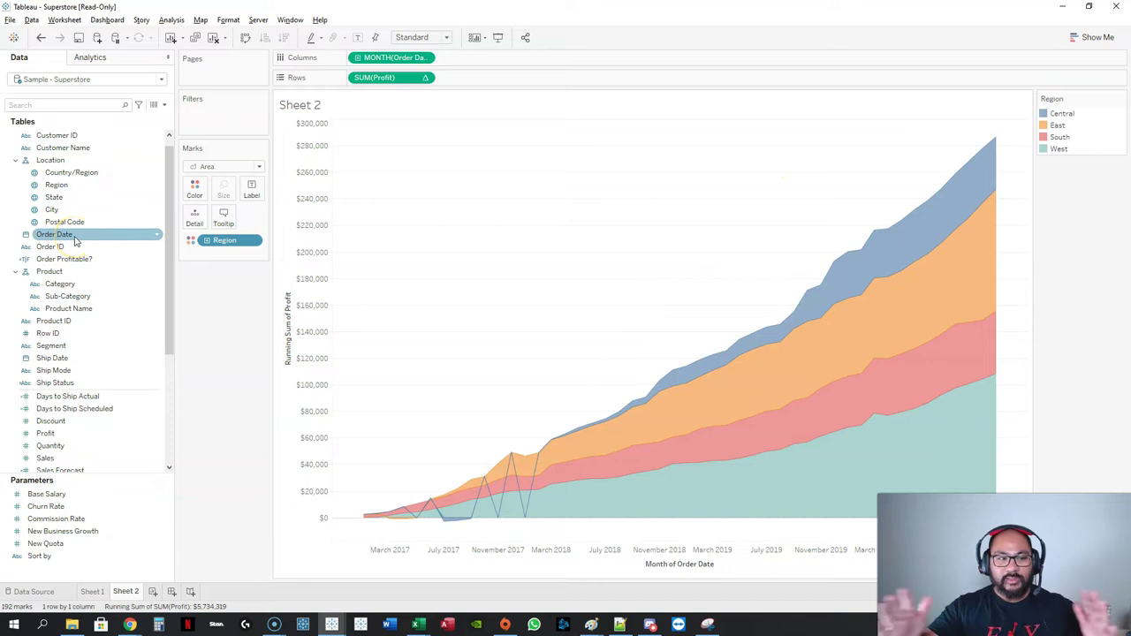
Step: Add Category to Columns before the month of Order Date, and compute the Profit running total using Pane (across)
left_click_drag(60, 283, 358, 58)
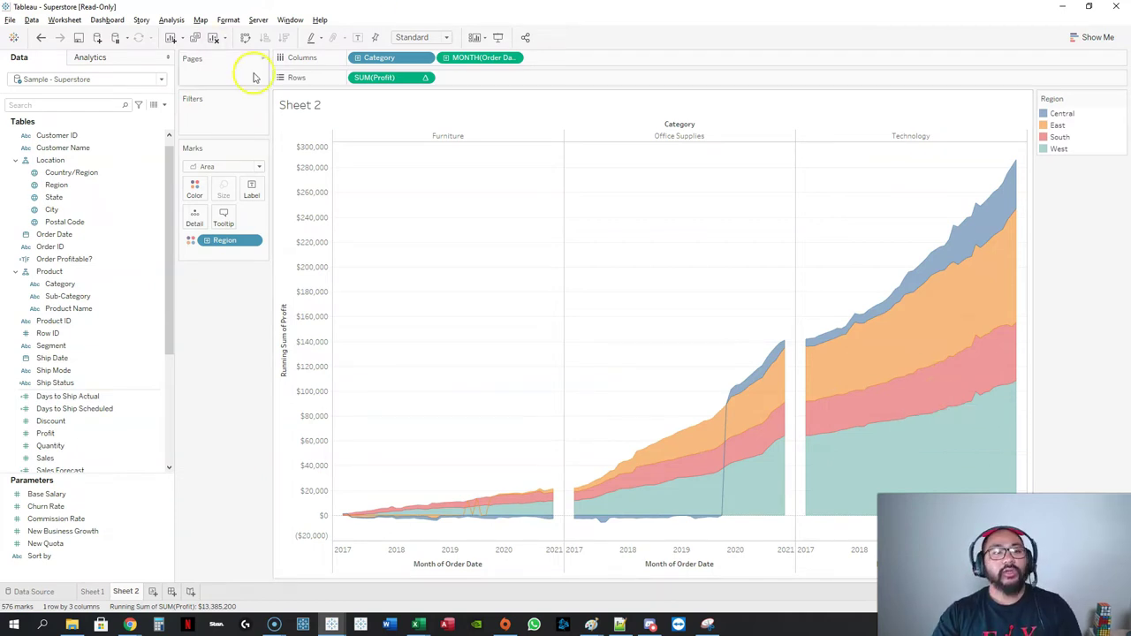
right_click(376, 78)
mouse_move(460, 262)
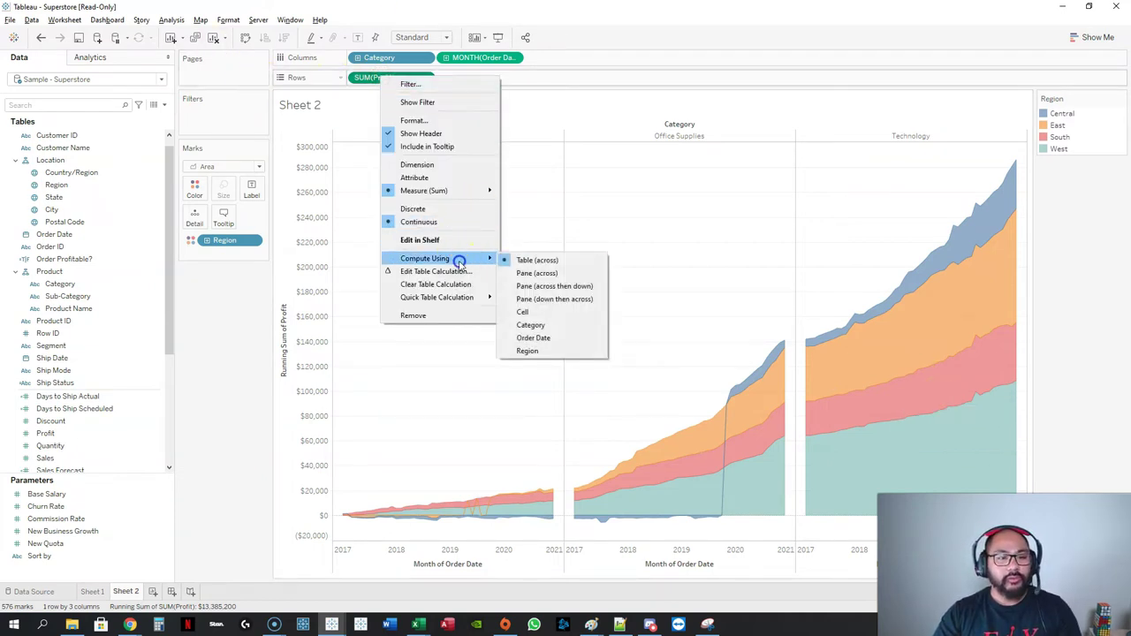
left_click(560, 273)
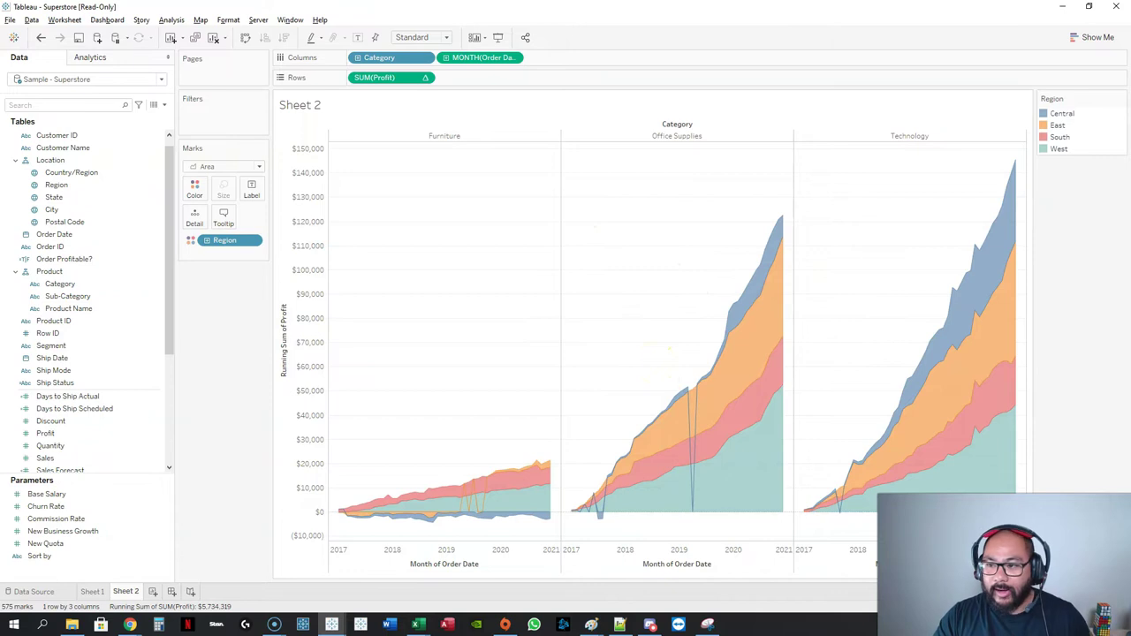
Step: Create a new worksheet and plot Profit on Rows against Sales on Columns, widening the field list slightly
left_click(153, 591)
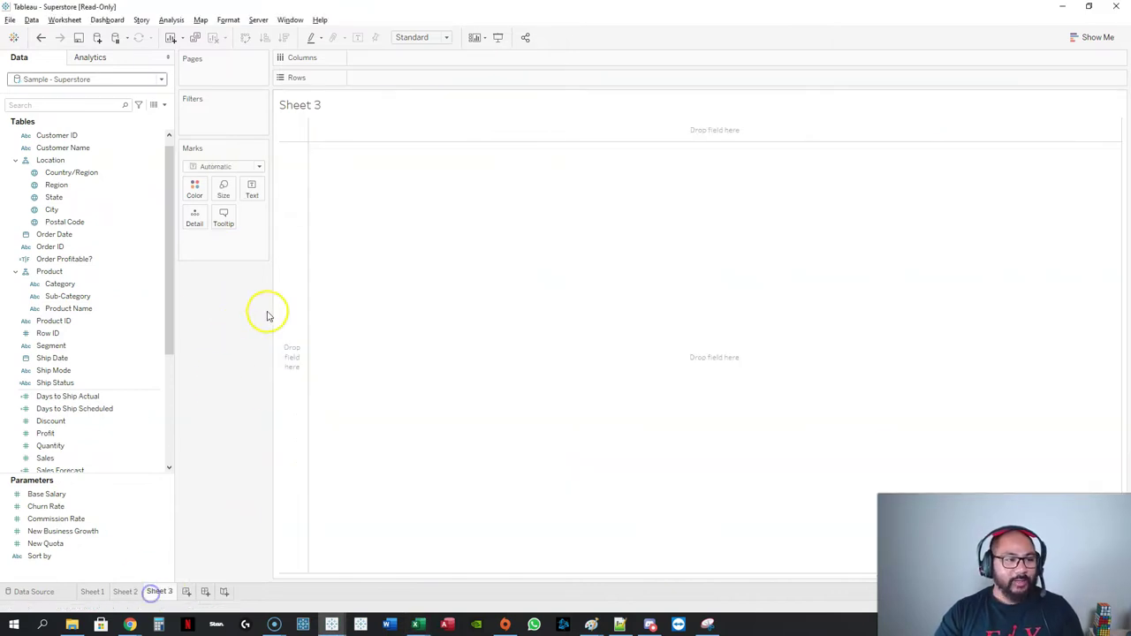
left_click_drag(179, 367, 186, 370)
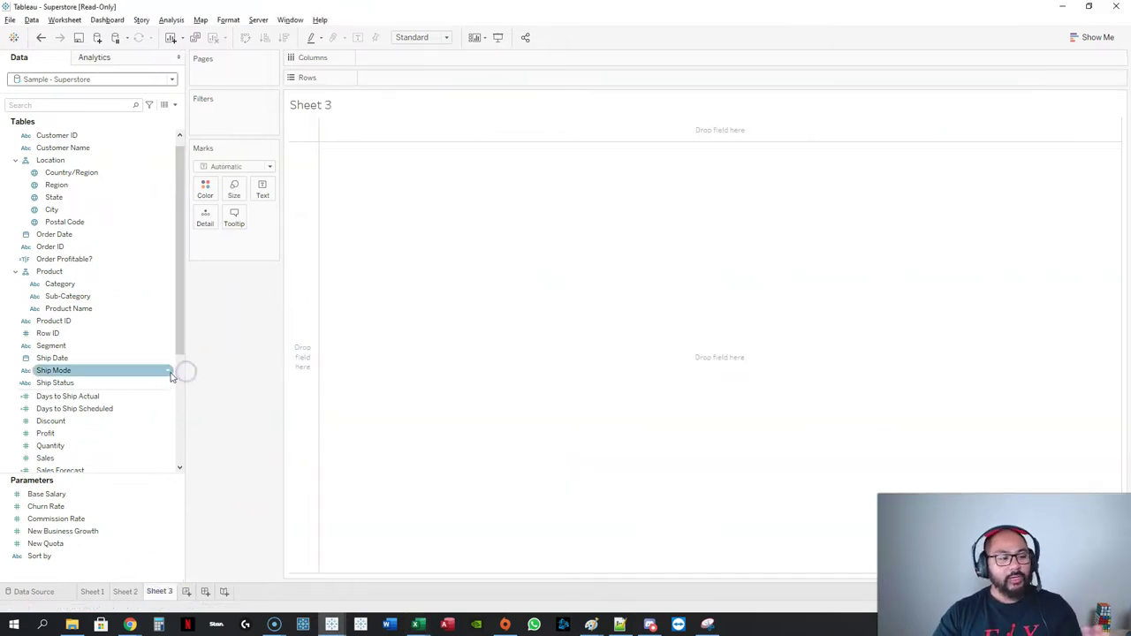
left_click_drag(179, 321, 176, 353)
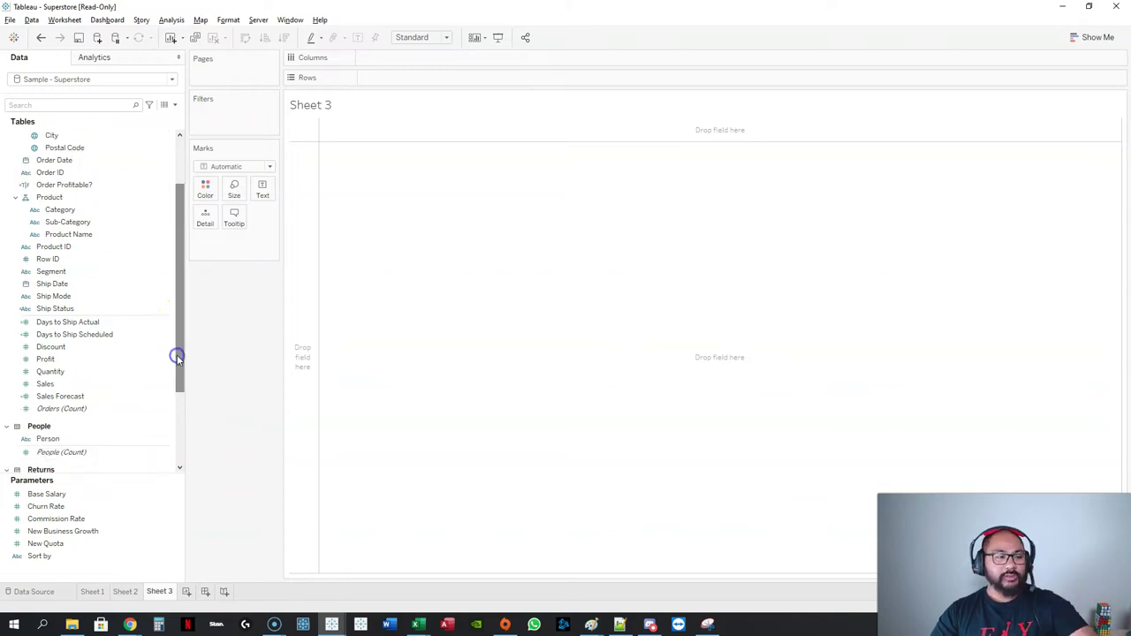
double_click(68, 360)
double_click(63, 385)
mouse_move(742, 146)
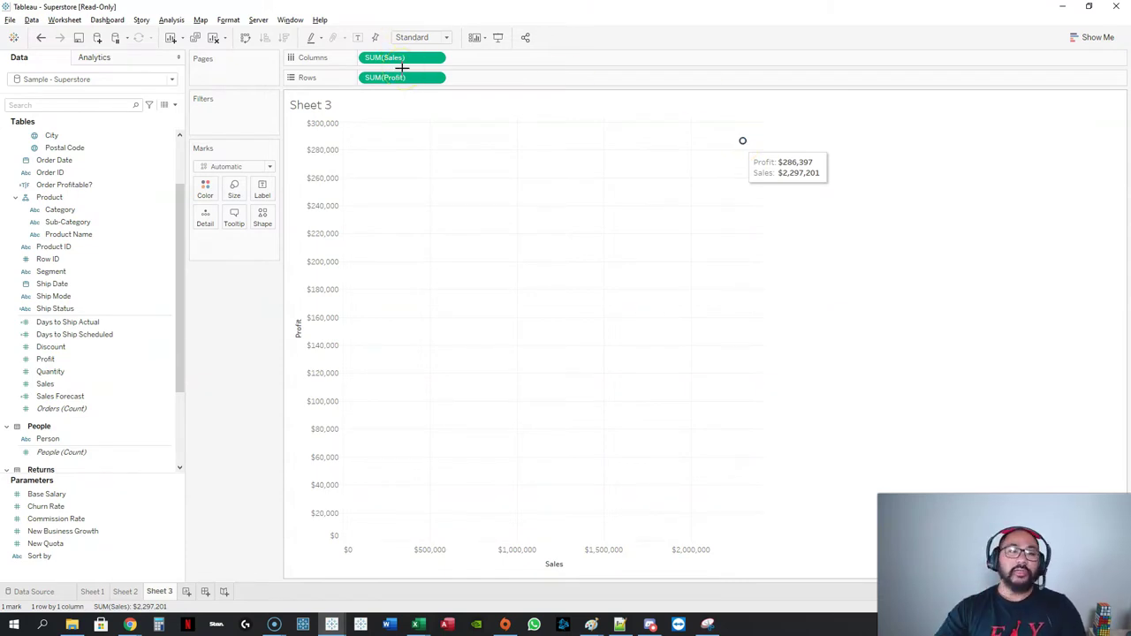
left_click_drag(363, 541, 793, 545)
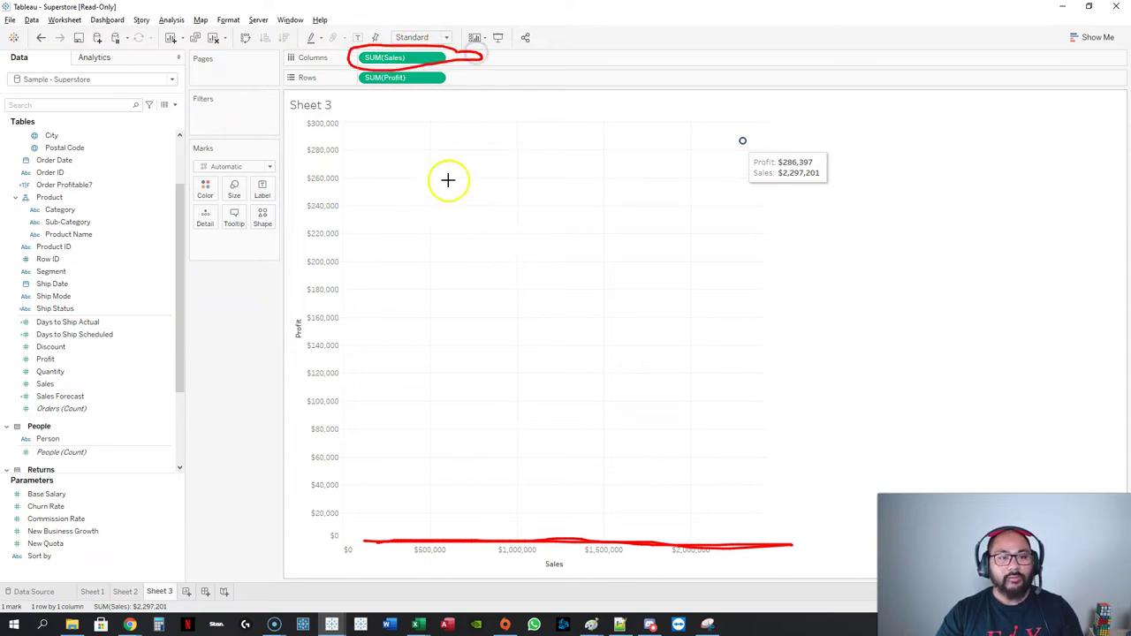
left_click_drag(358, 70, 451, 76)
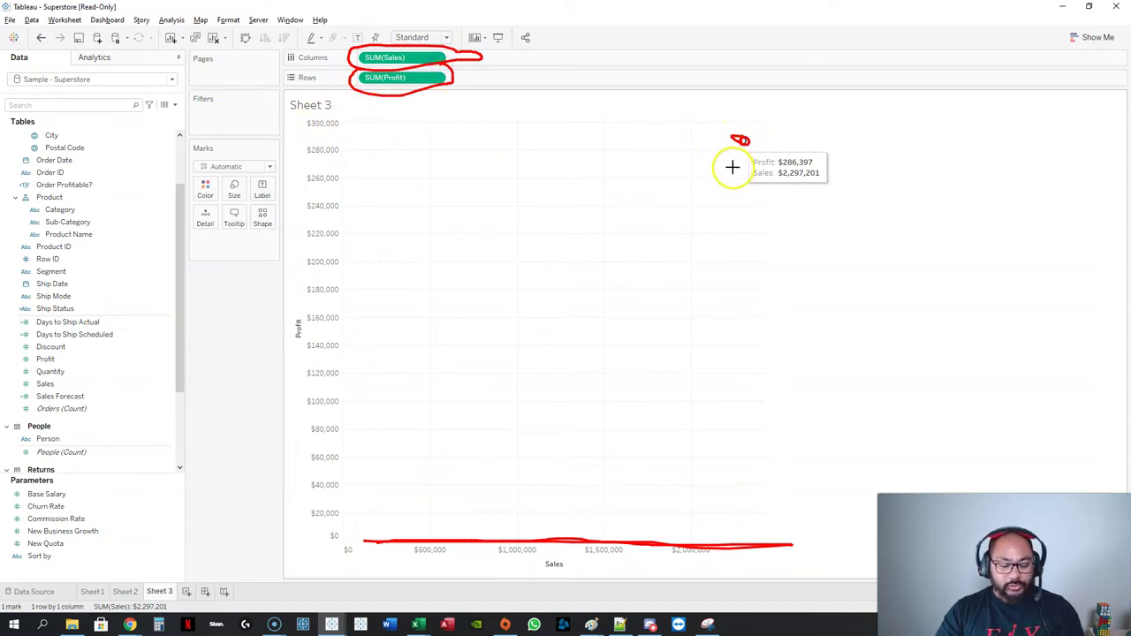
key("Escape")
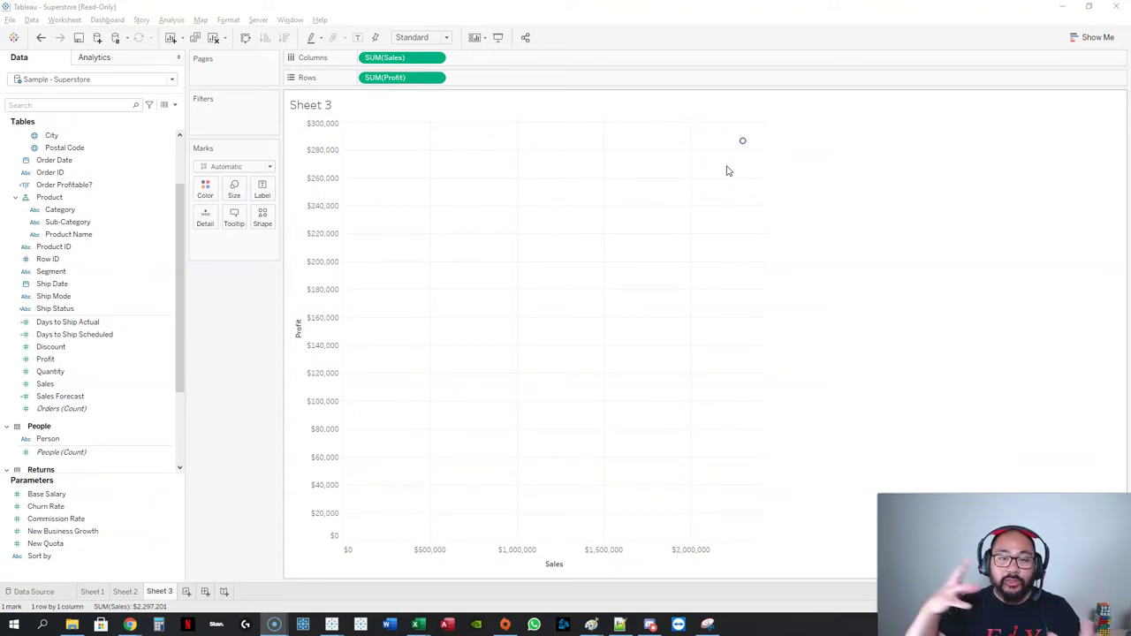
Step: Try breaking the scatter plot down by Product Name as detail, and take that field off the marks again
scroll(176, 300, "down", 3)
left_click(172, 310)
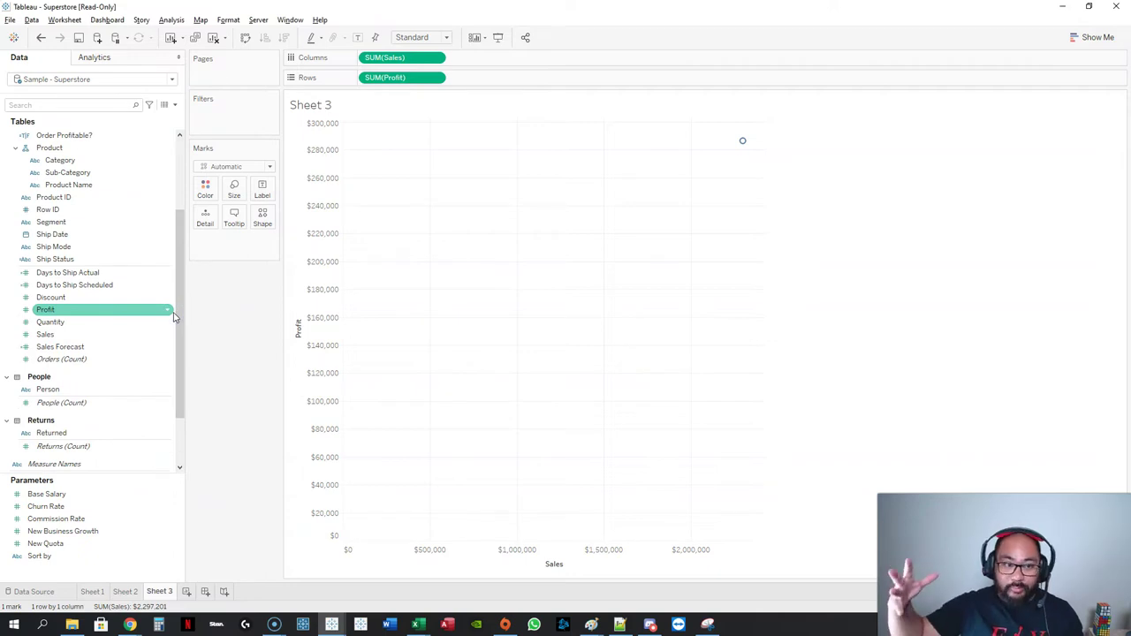
left_click_drag(177, 311, 169, 222)
left_click(144, 212)
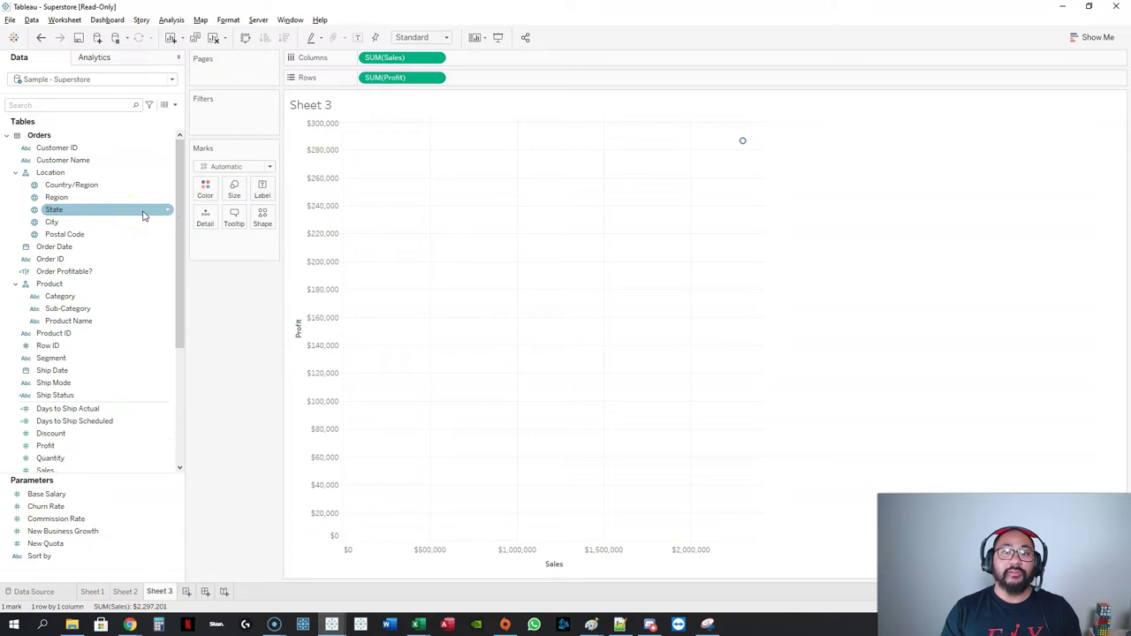
left_click_drag(144, 214, 207, 218)
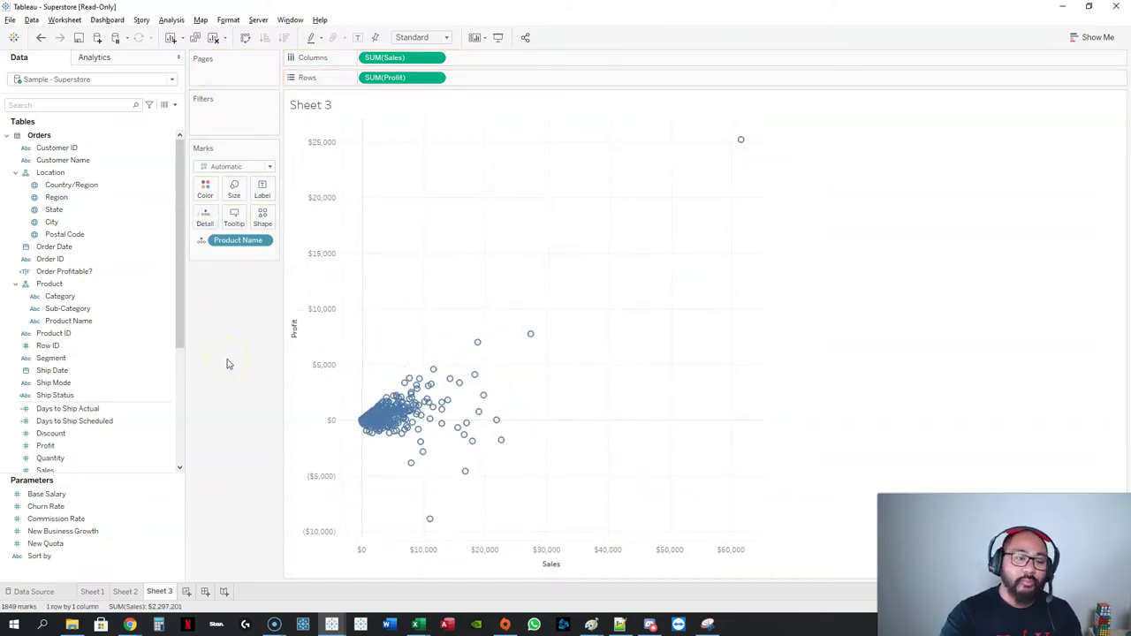
left_click_drag(227, 251, 233, 316)
Step: Add City as detail to the scatter plot, and collapse the location hierarchy to the State level
left_click_drag(51, 222, 206, 218)
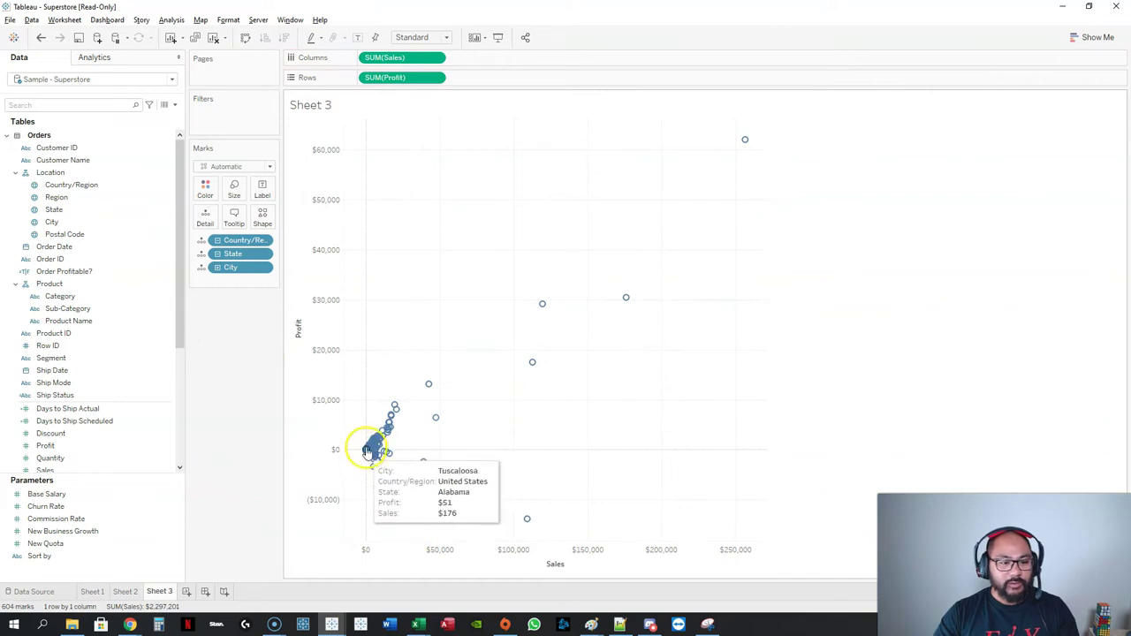
left_click(217, 255)
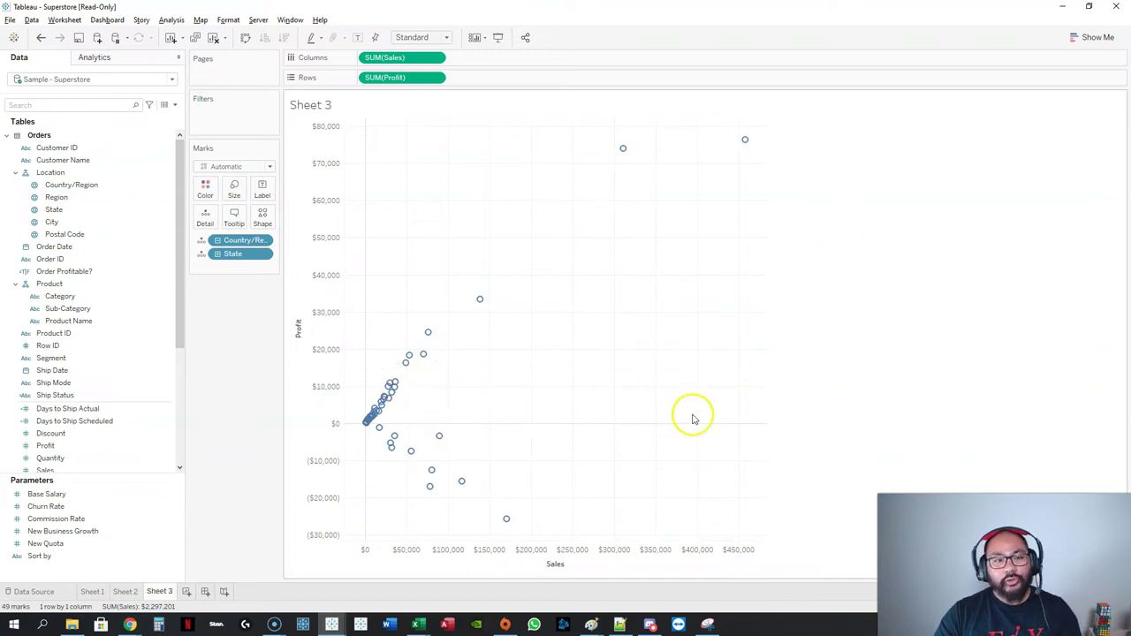
left_click(442, 38)
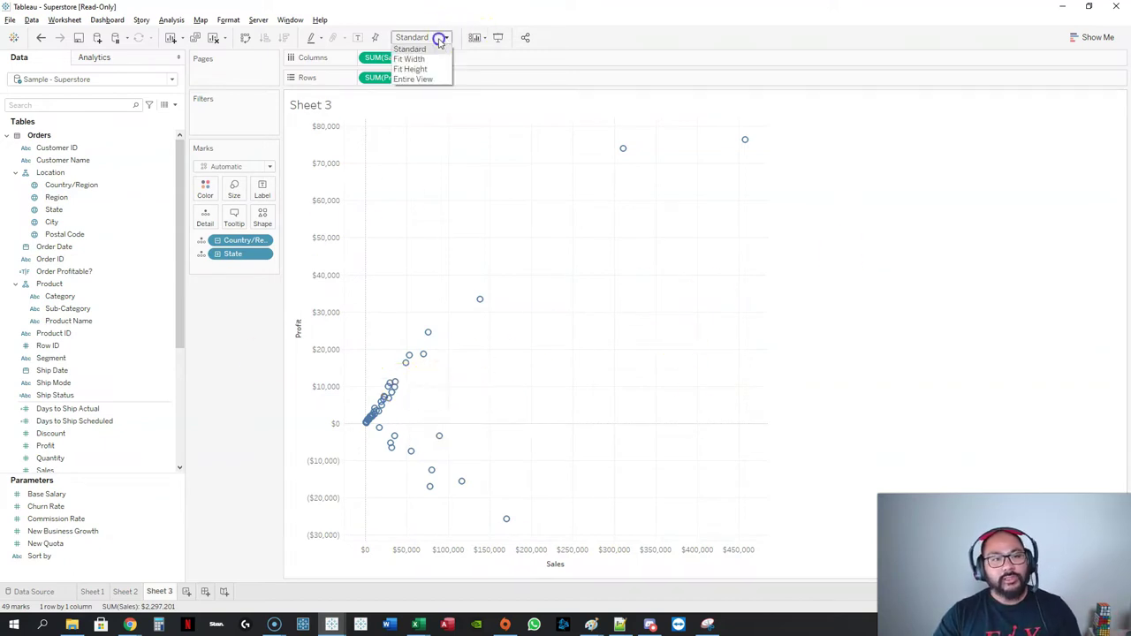
left_click(252, 302)
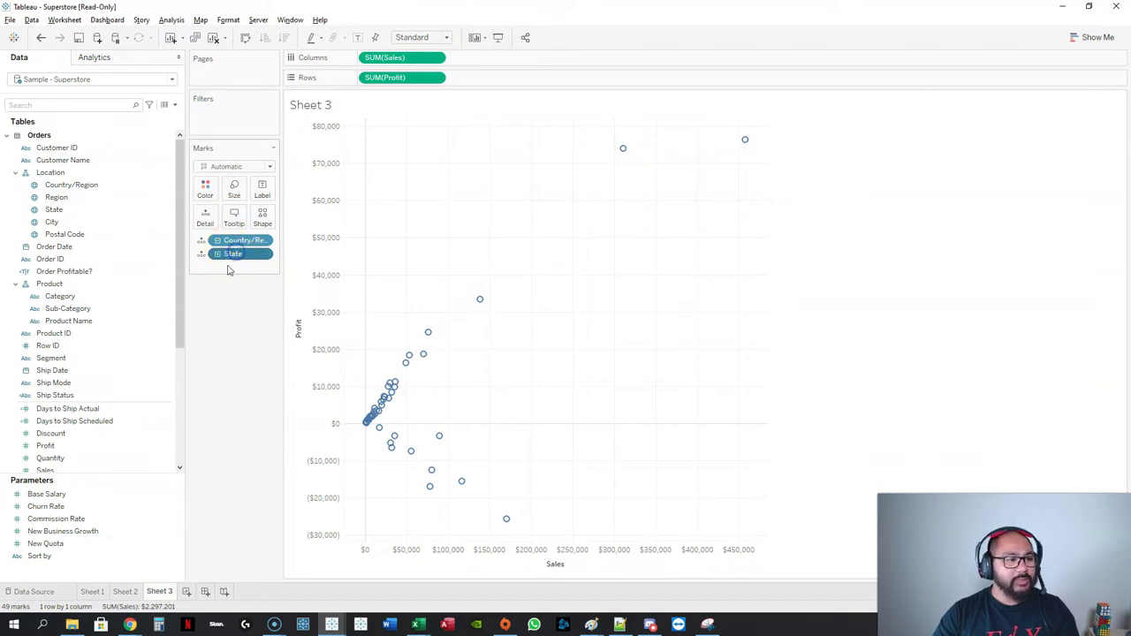
Step: Color the scatter plot marks by Category and fit the chart to Entire View
left_click_drag(60, 296, 205, 189)
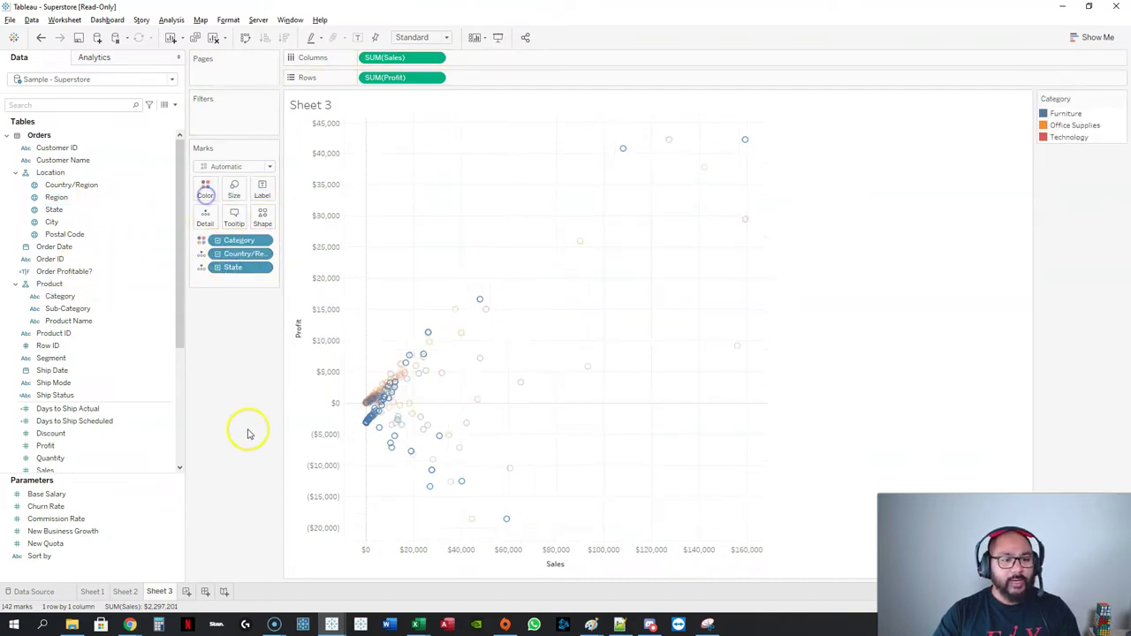
left_click(429, 38)
left_click(412, 79)
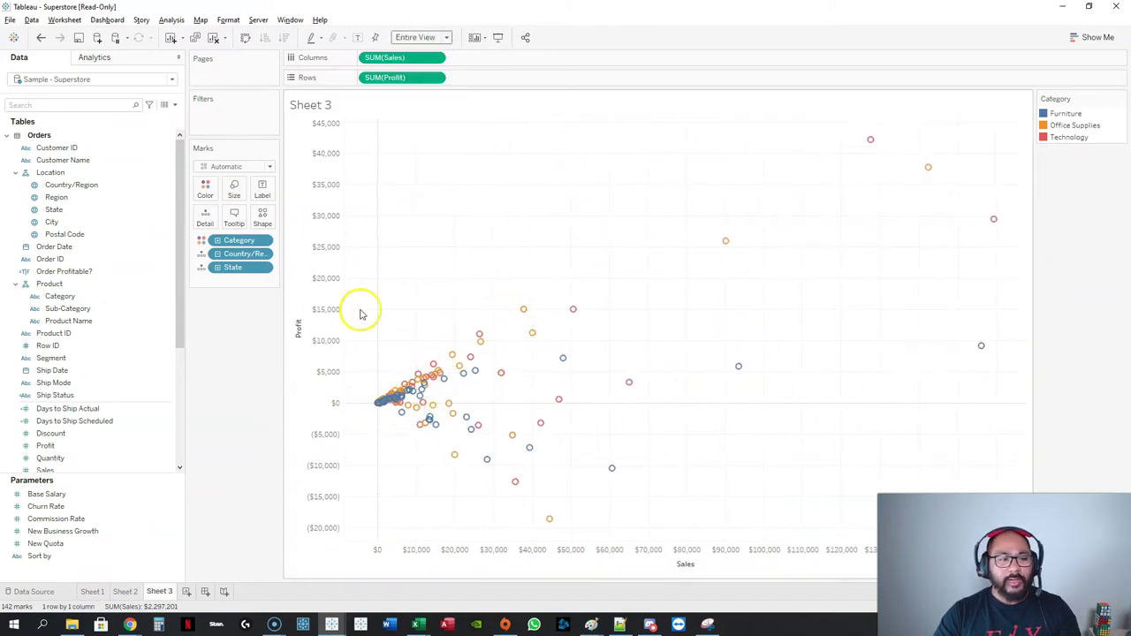
Step: Size the scatter plot marks by Quantity, and enlarge the overall mark size
scroll(79, 406, "down", 3)
left_click_drag(51, 350, 237, 193)
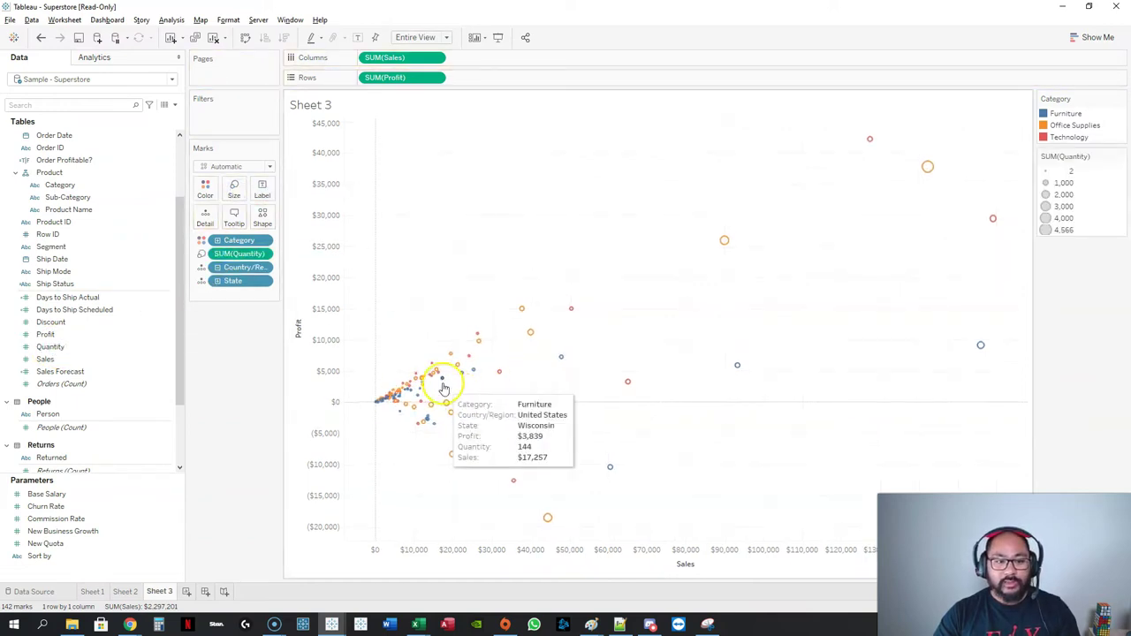
mouse_move(930, 173)
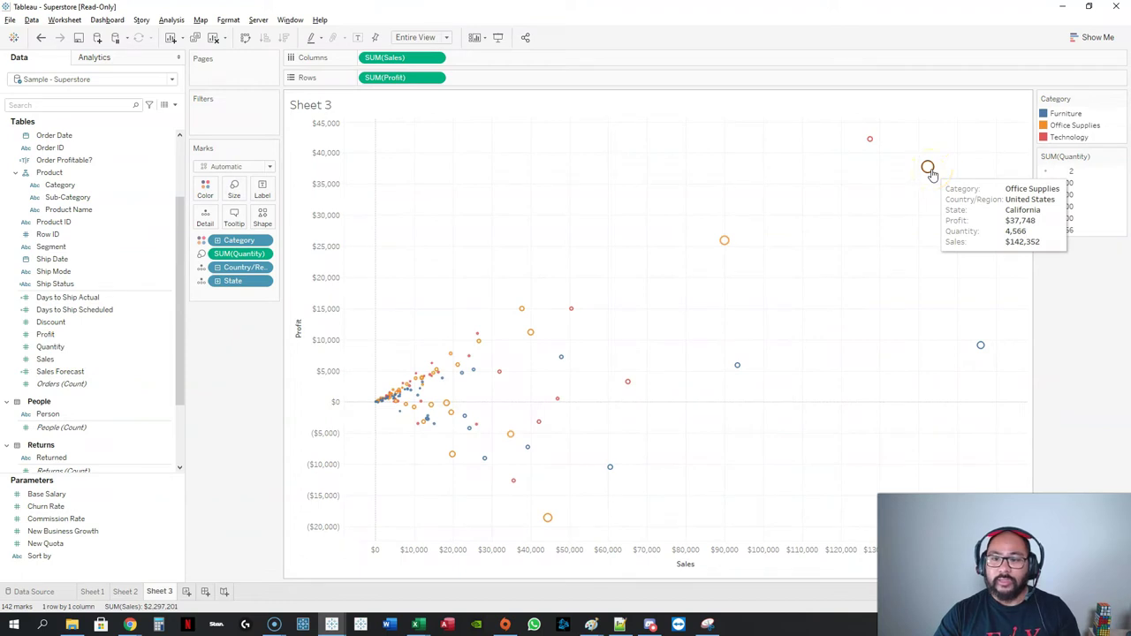
left_click(234, 189)
left_click(217, 450)
left_click(217, 451)
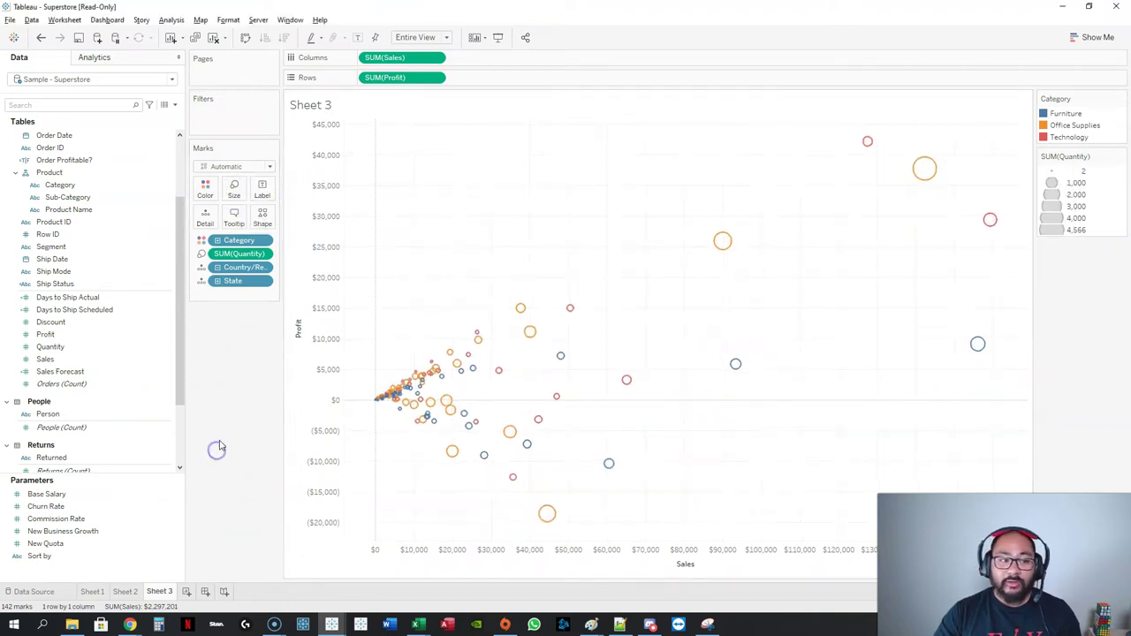
Step: Set the scatter plot's mark type to Shape
left_click(264, 220)
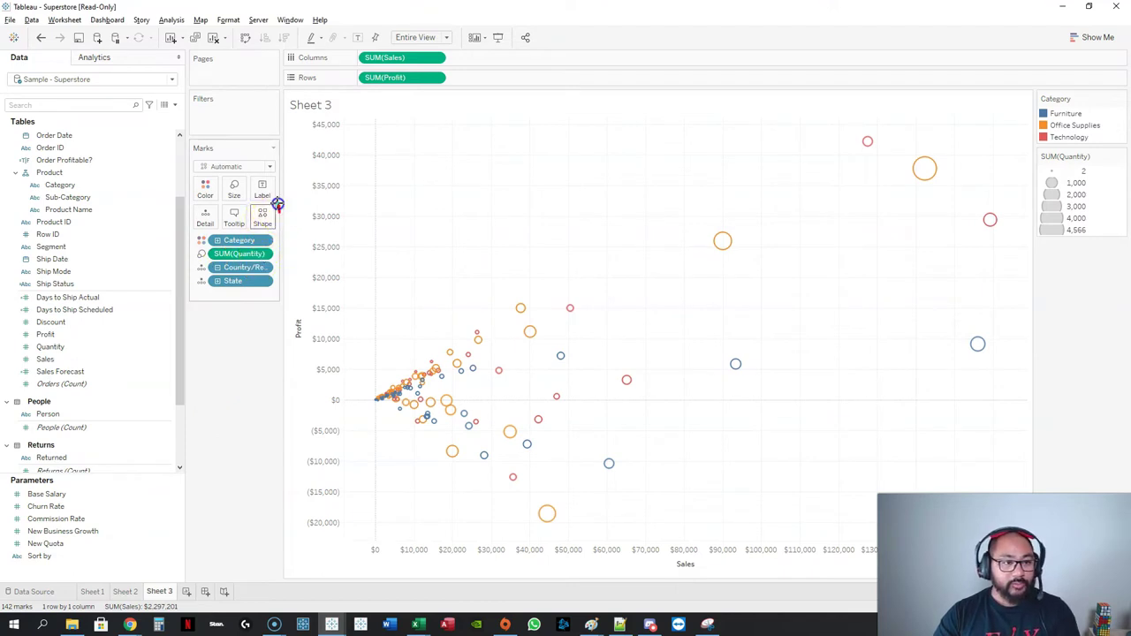
left_click(269, 167)
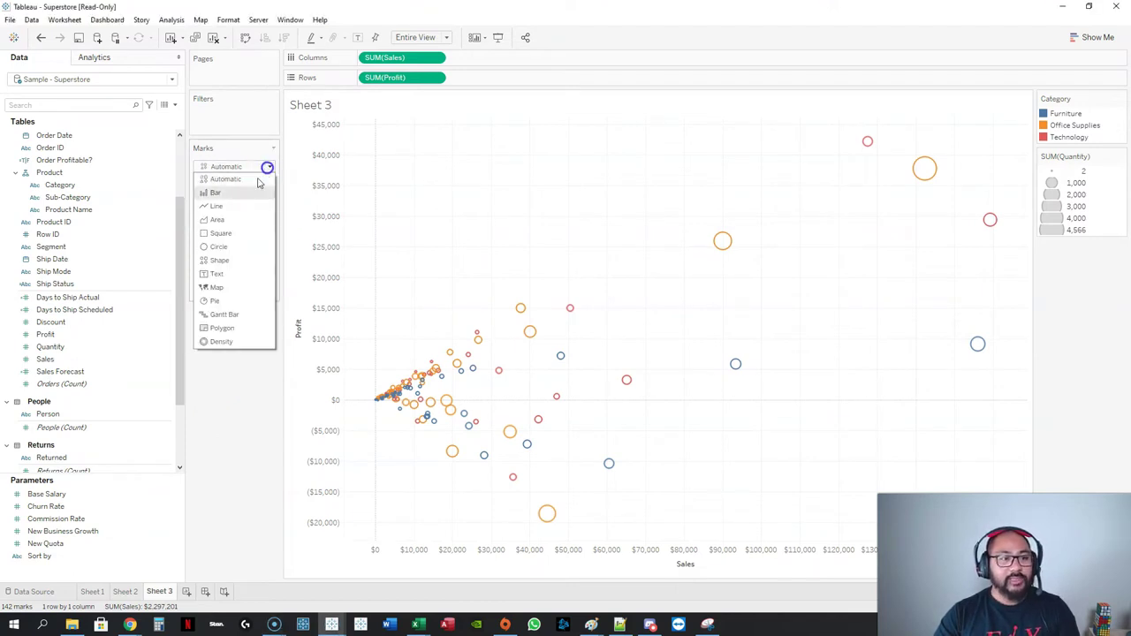
left_click(220, 260)
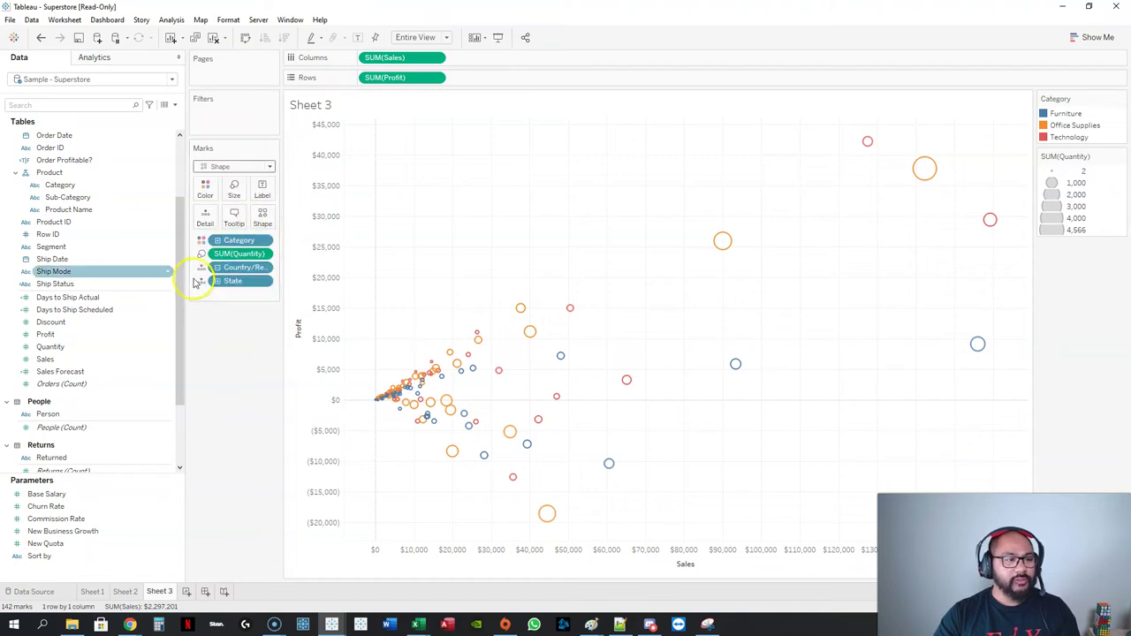
Step: Assign different mark shapes to the scatter plot by Ship Status
scroll(145, 276, "up", 3)
left_click(71, 383)
left_click_drag(55, 395, 259, 217)
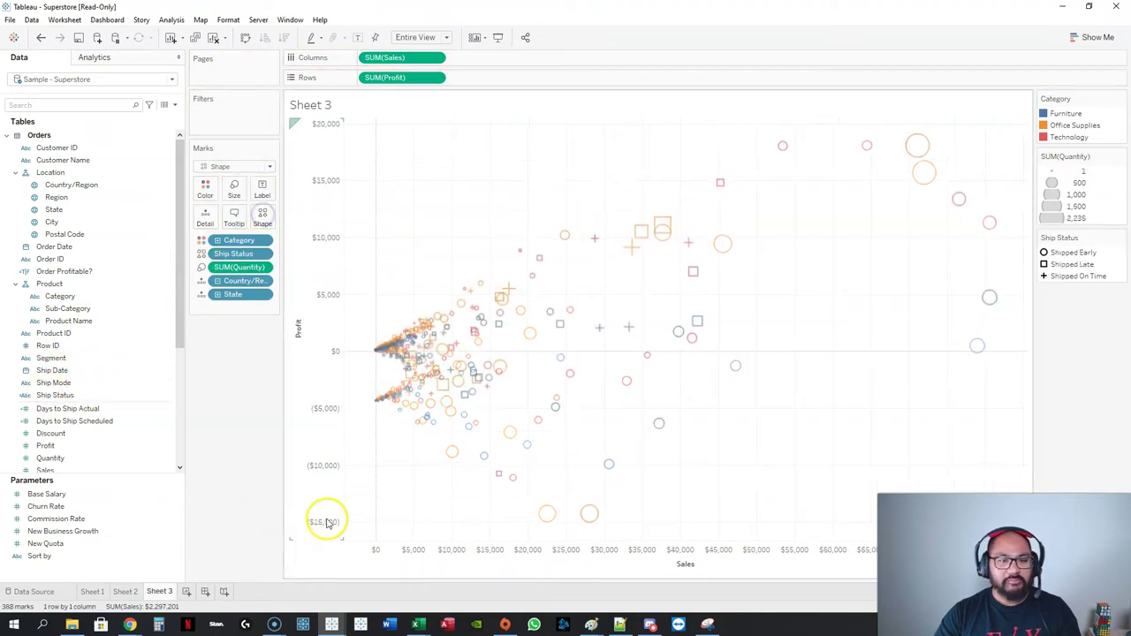
Step: Turn on highlighting of selected items for the Ship Status legend
left_click(1072, 253)
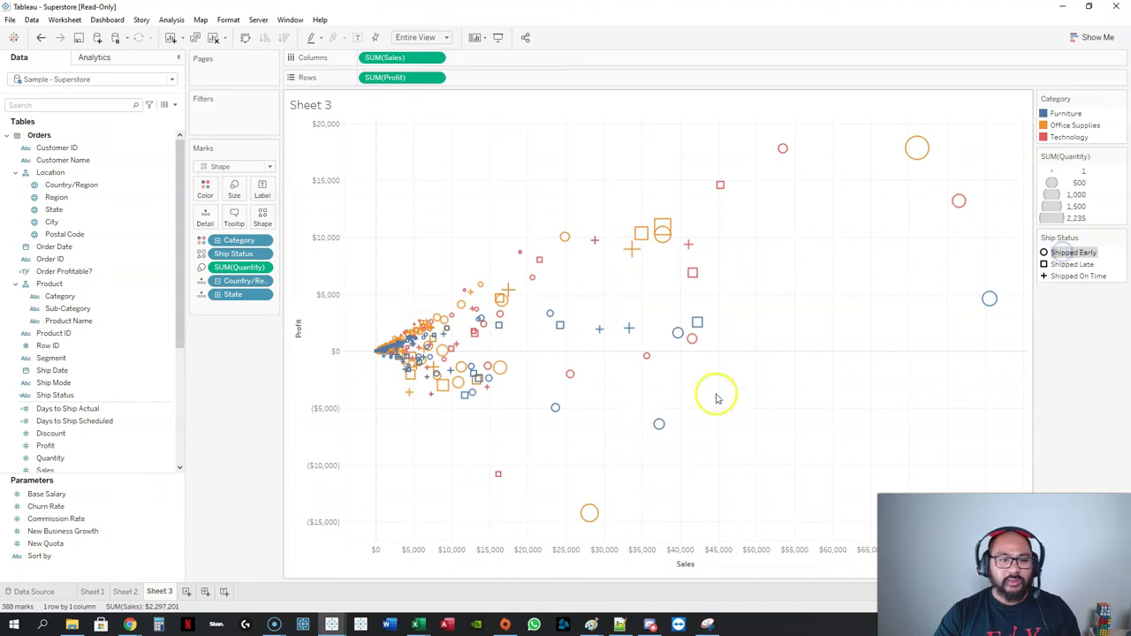
left_click(1080, 277)
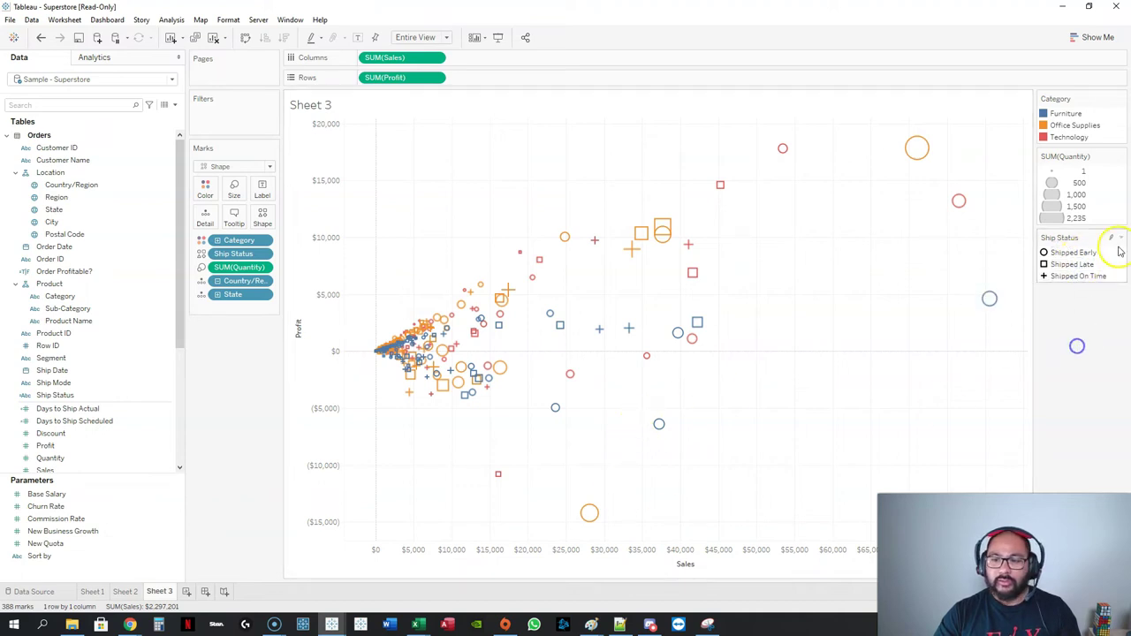
left_click(1120, 238)
left_click(1088, 305)
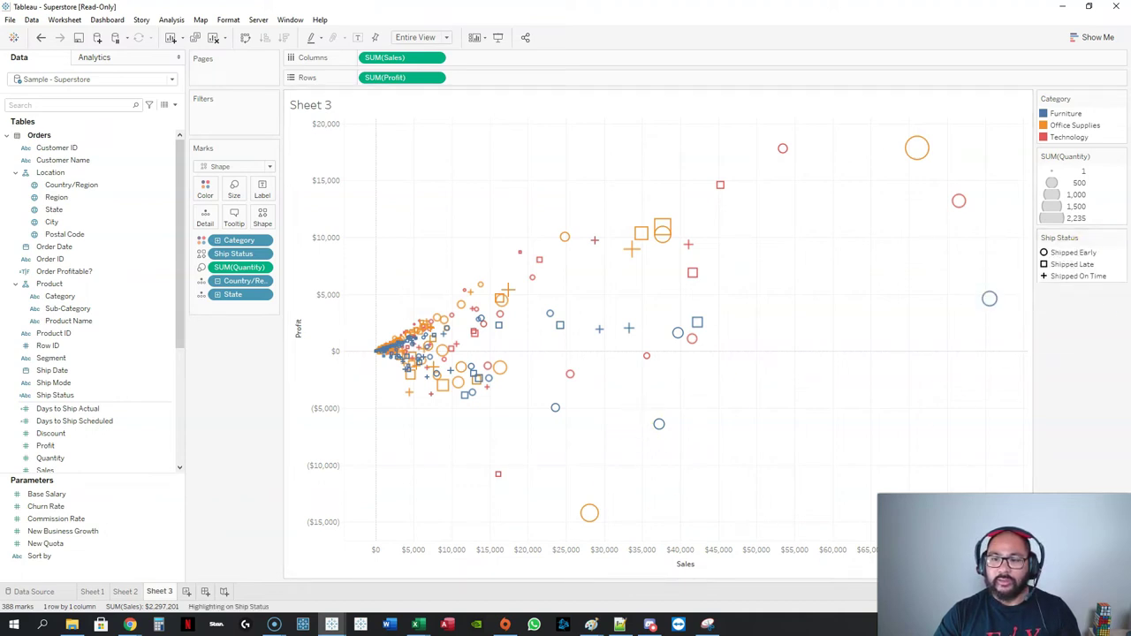
Step: Highlight the Shipped Early, Shipped Late and Shipped On Time marks in turn, and clear the highlight
left_click(1068, 253)
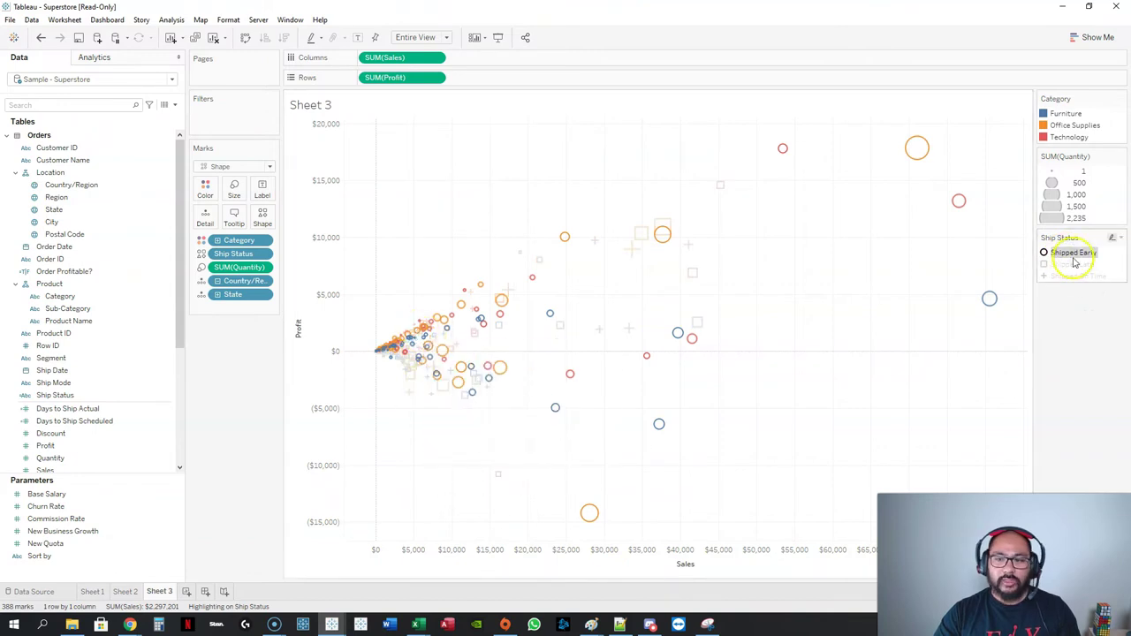
left_click(1072, 264)
left_click(1077, 275)
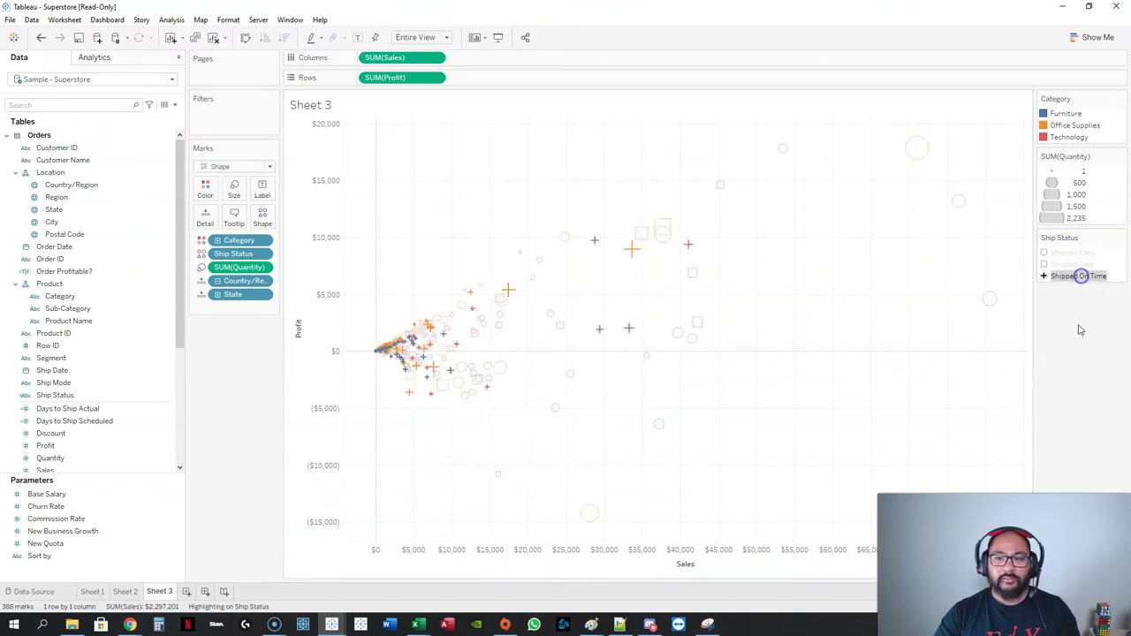
left_click(1085, 392)
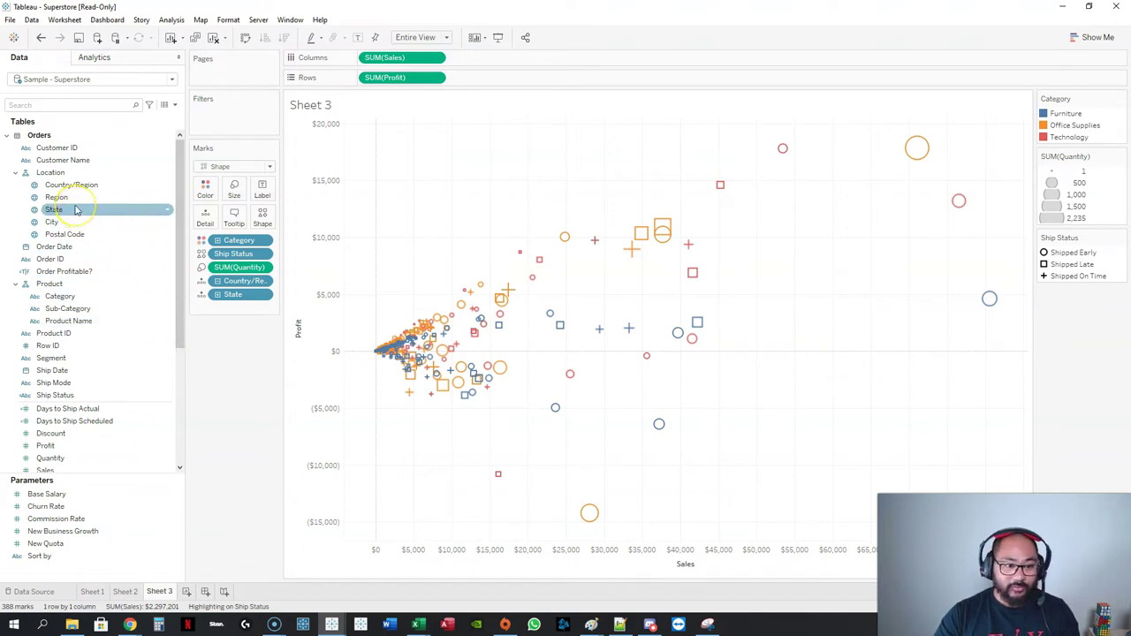
Step: Split the scatter plot into panes with Region across the columns and Segment down the rows
left_click_drag(61, 198, 371, 60)
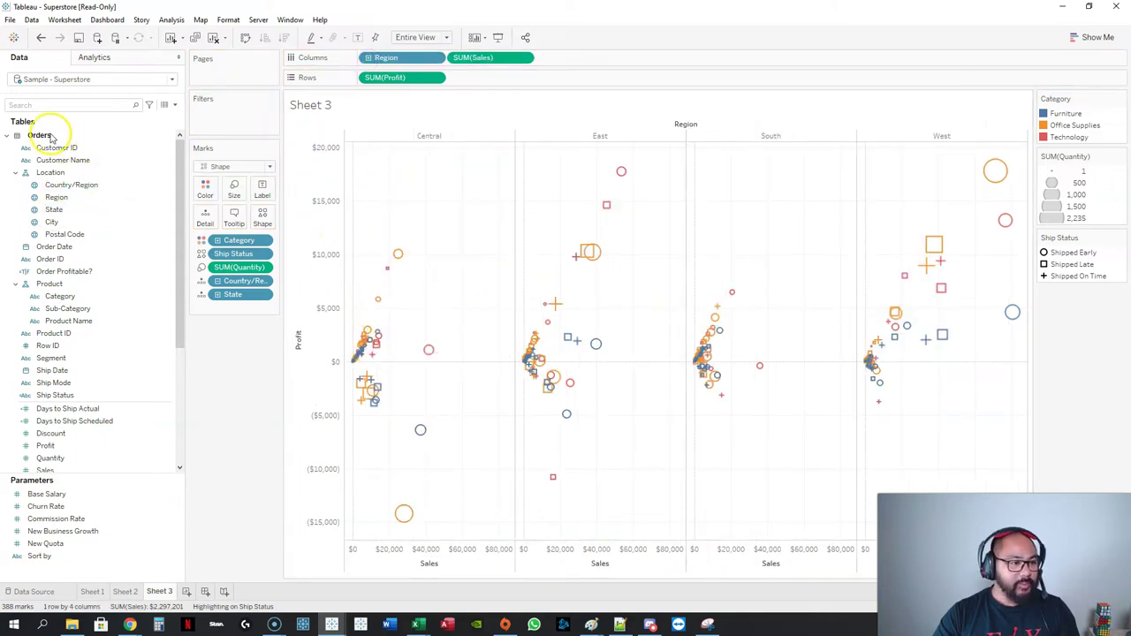
left_click_drag(69, 309, 230, 172)
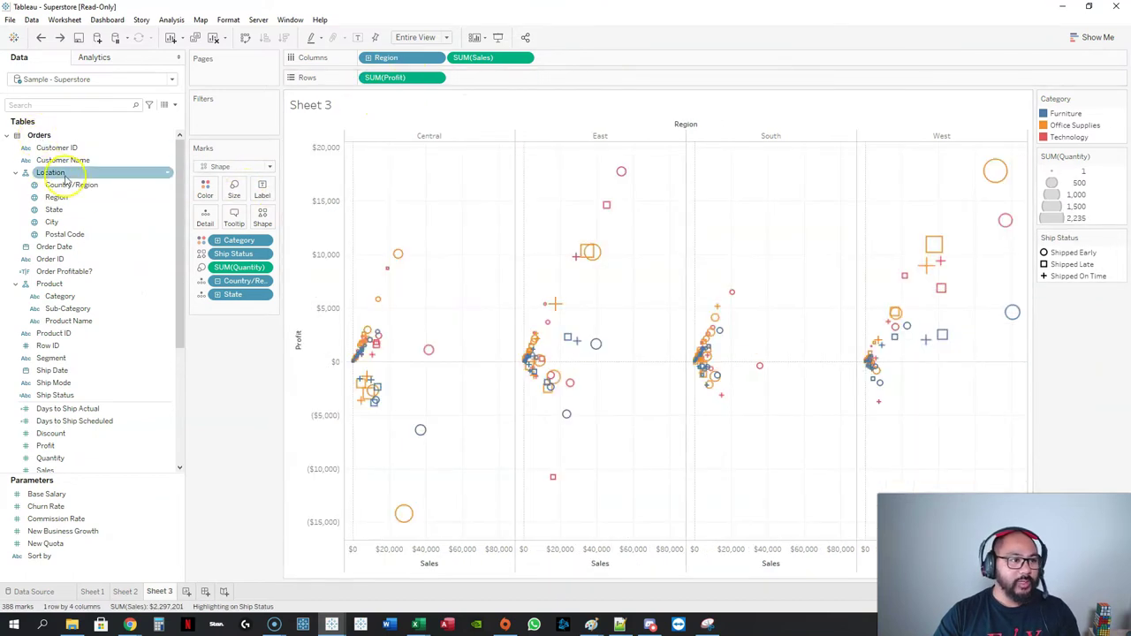
left_click_drag(50, 358, 382, 78)
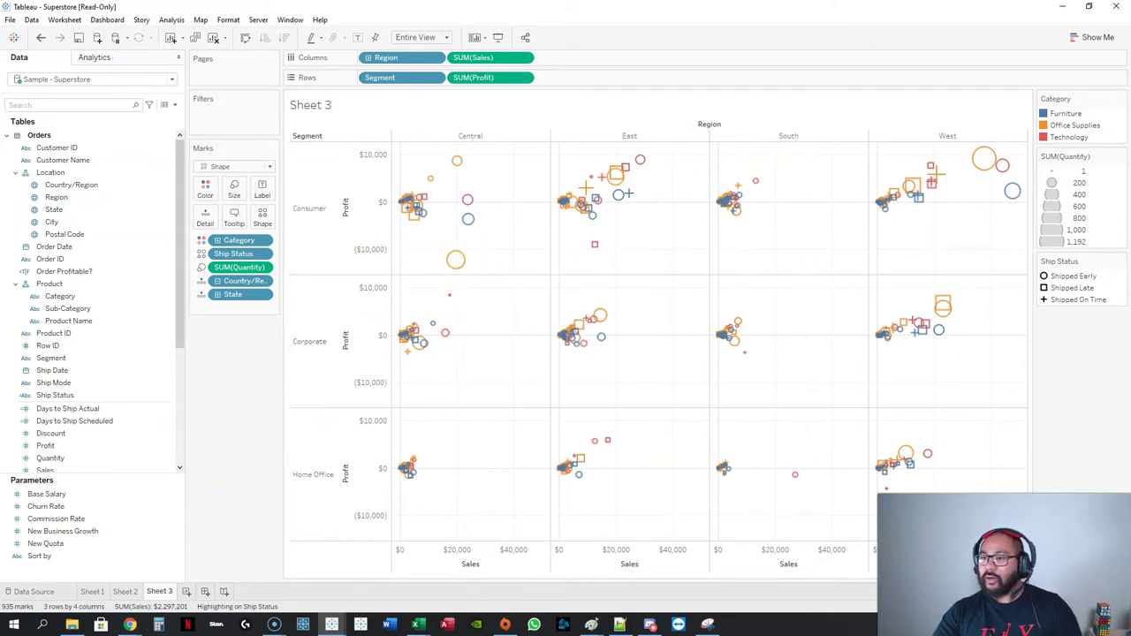
Step: Create a new worksheet that shows State as text, with Country/Region removed from the marks
left_click(186, 592)
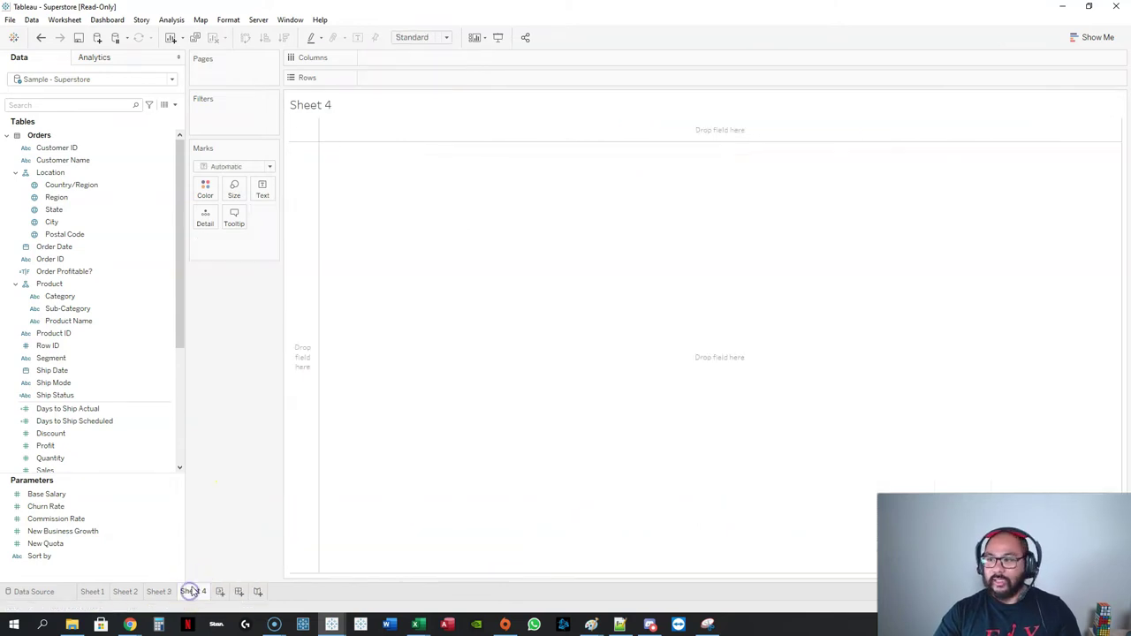
left_click_drag(185, 306, 158, 308)
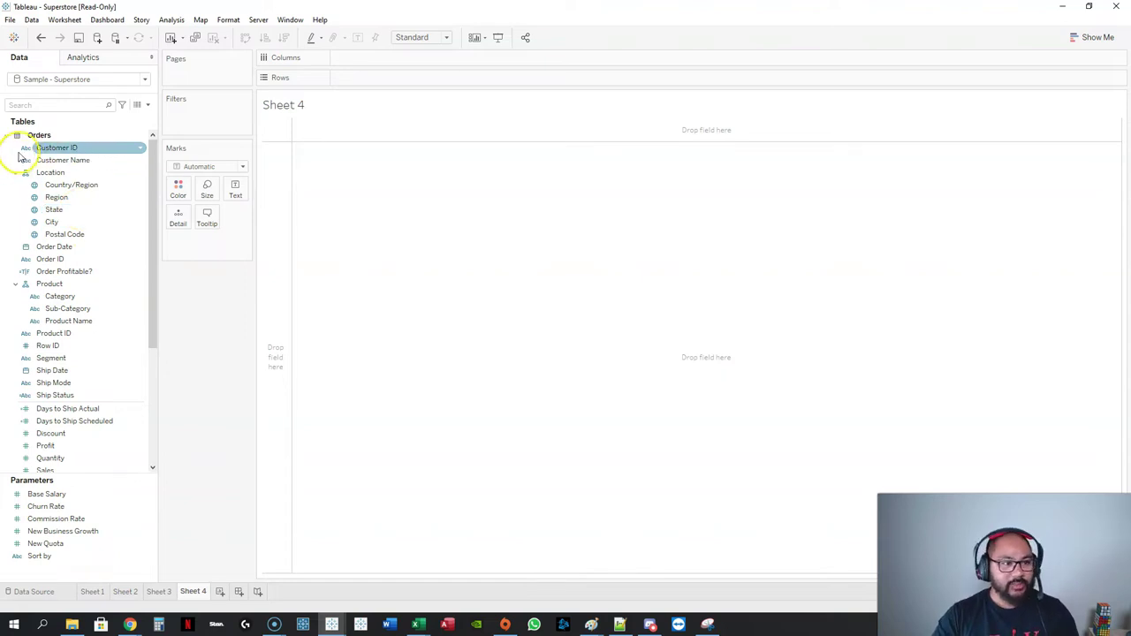
left_click(58, 212)
left_click_drag(57, 212, 235, 191)
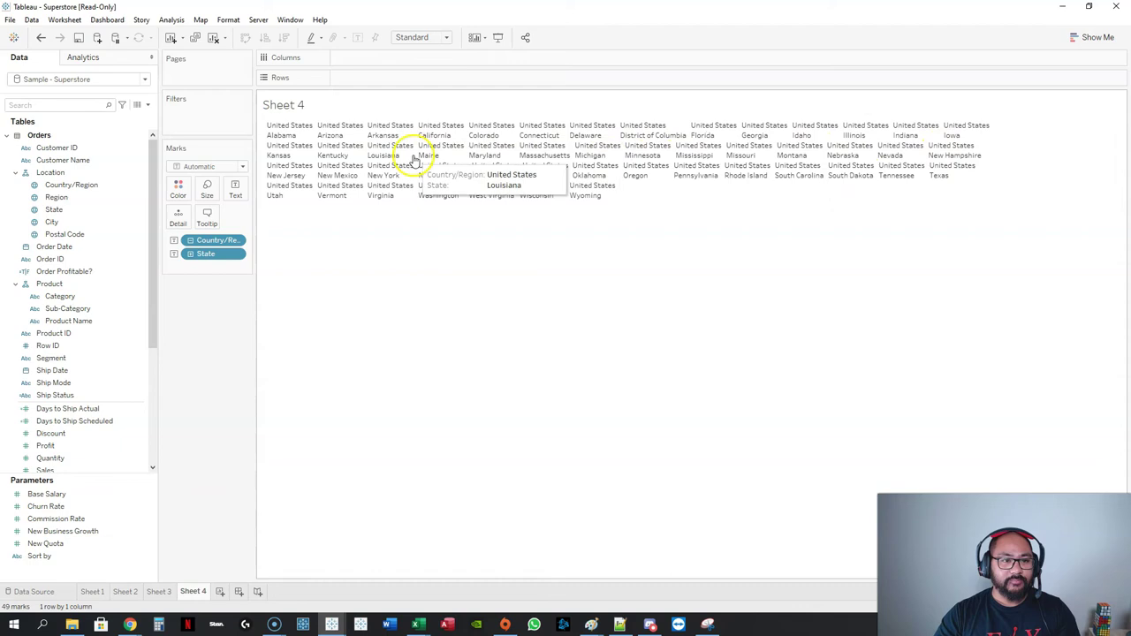
left_click_drag(251, 270, 224, 314)
left_click_drag(70, 223, 81, 237)
left_click(53, 235)
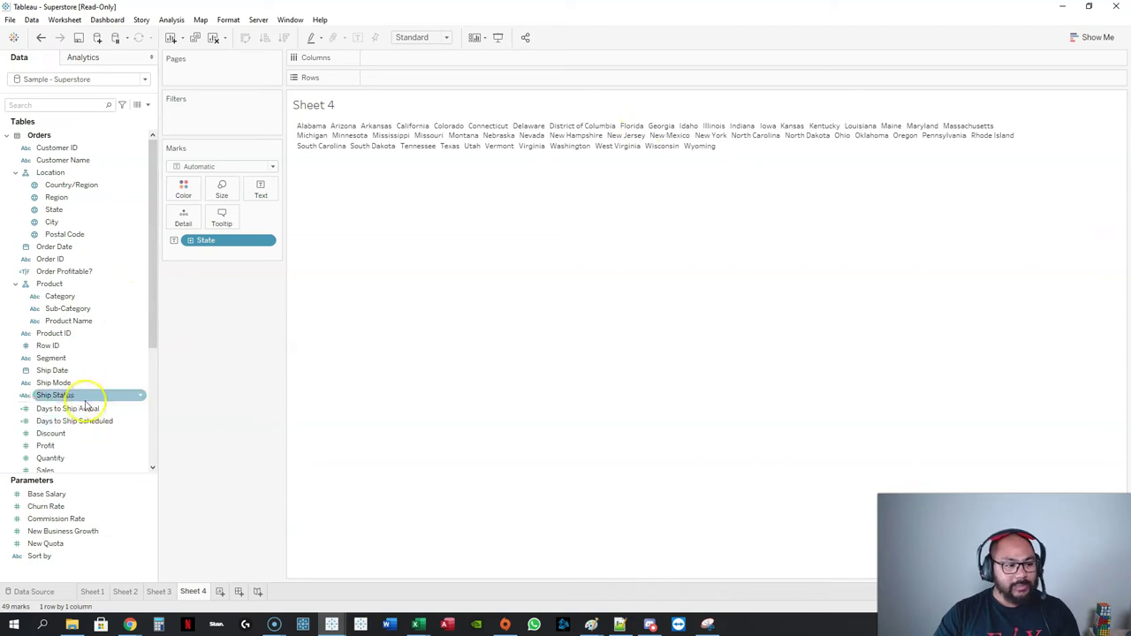
Step: Size the State marks by Sales and set the mark type to Text to form a word cloud
scroll(88, 375, "down", 2)
left_click(55, 397)
left_click_drag(54, 398, 228, 196)
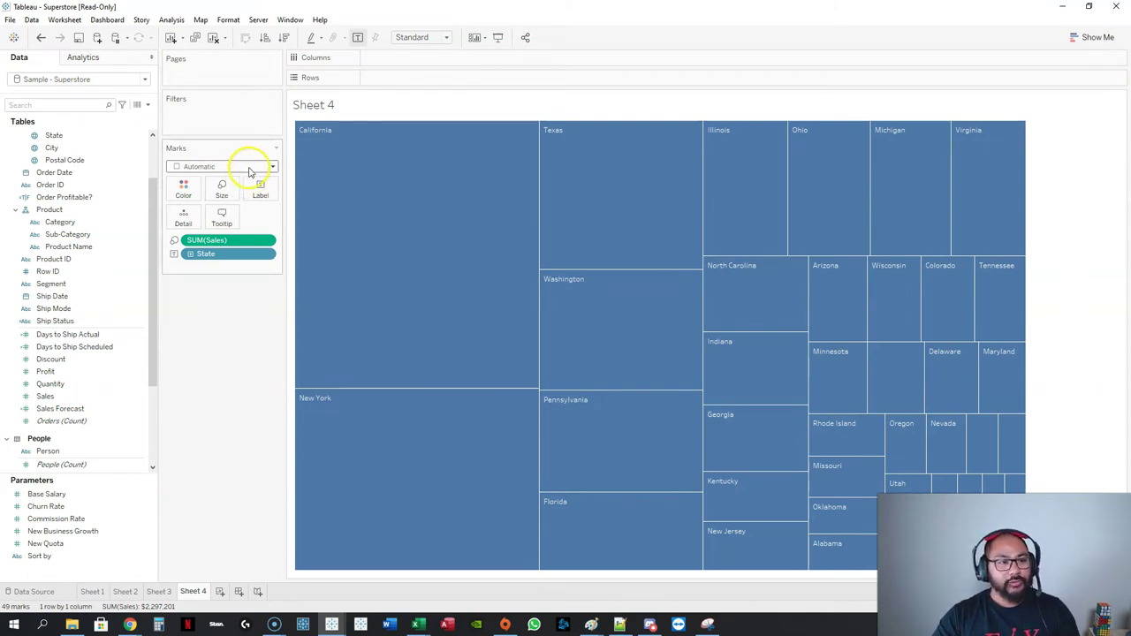
left_click(250, 168)
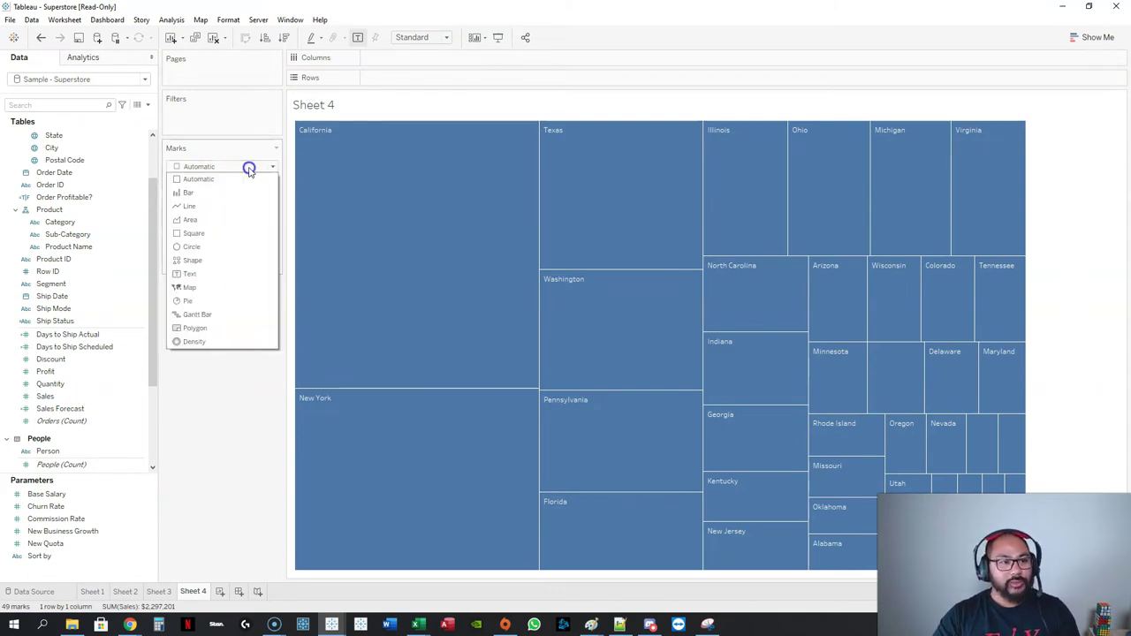
left_click(221, 275)
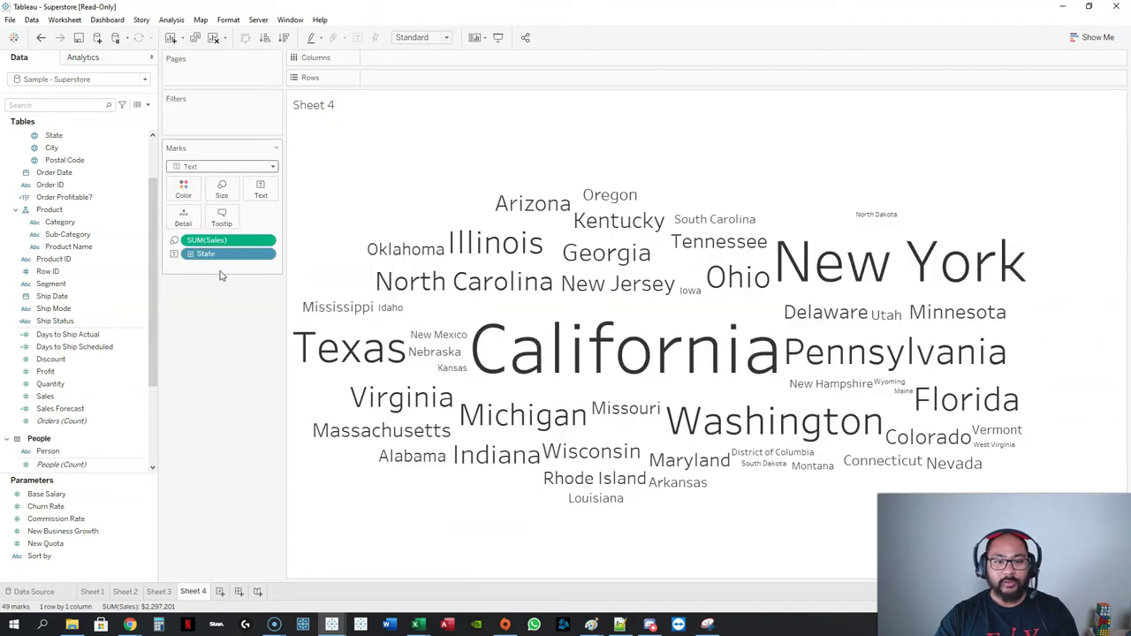
Step: Color the word cloud by Sales as well, and drill its labels down from State to City
left_click_drag(212, 241, 183, 190)
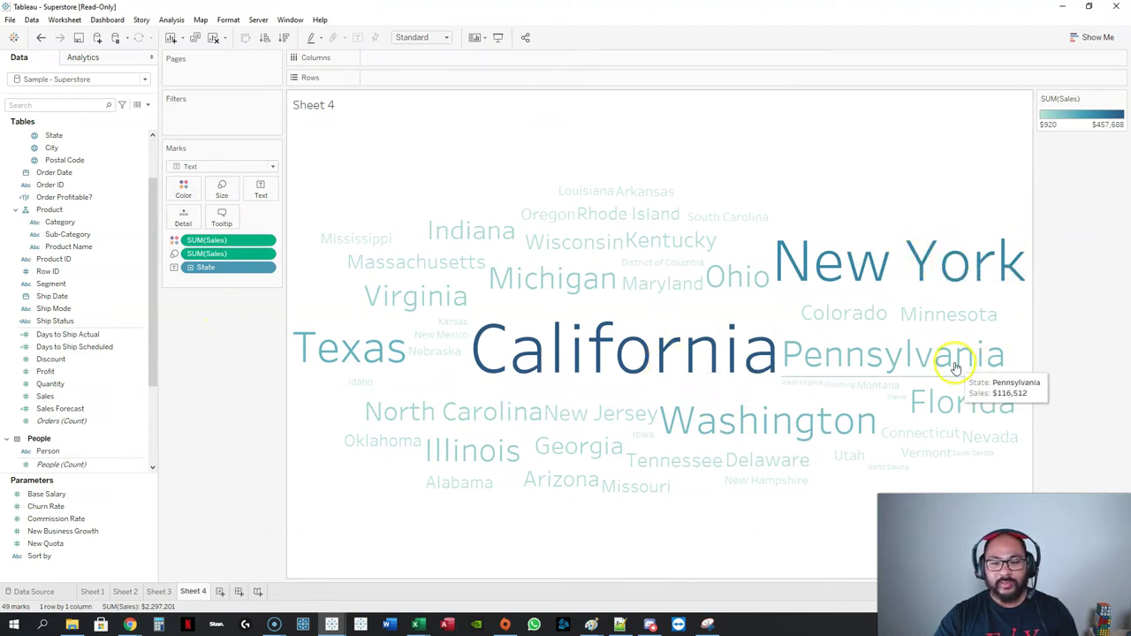
left_click(190, 268)
left_click_drag(214, 270, 215, 338)
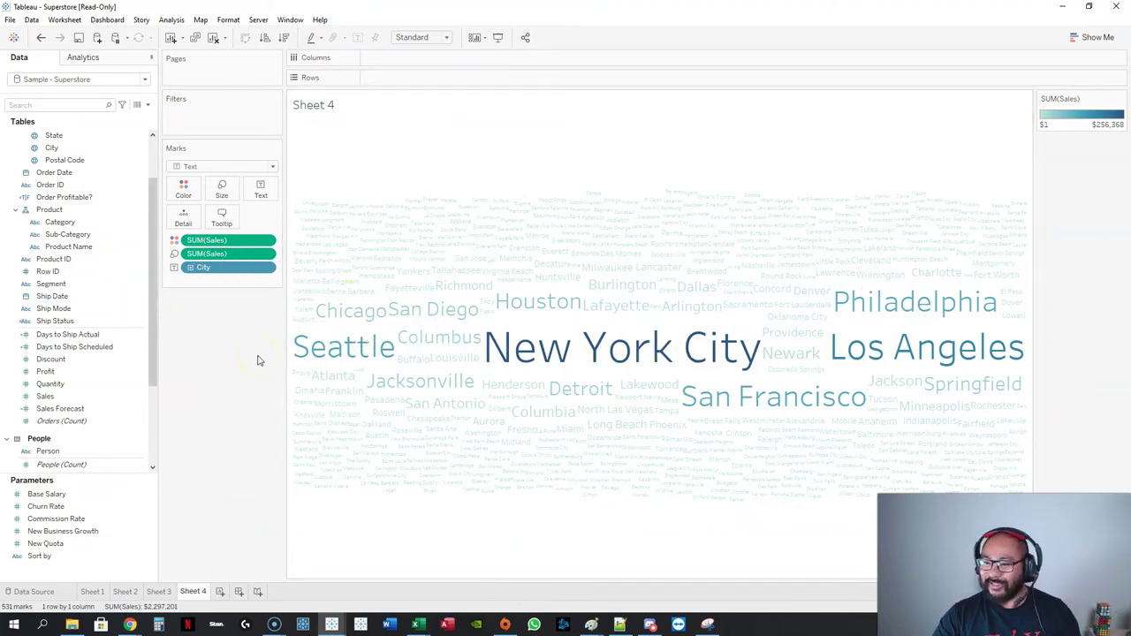
Step: Create a new worksheet and generate a symbol map from the State field
left_click(220, 592)
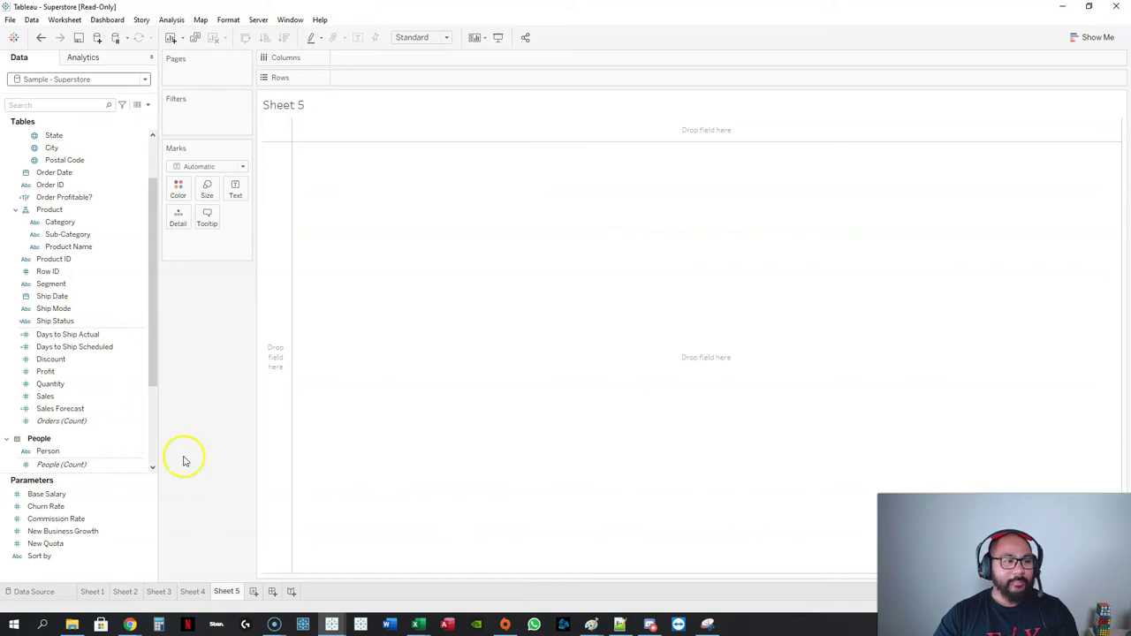
left_click_drag(157, 311, 170, 314)
scroll(114, 273, "up", 3)
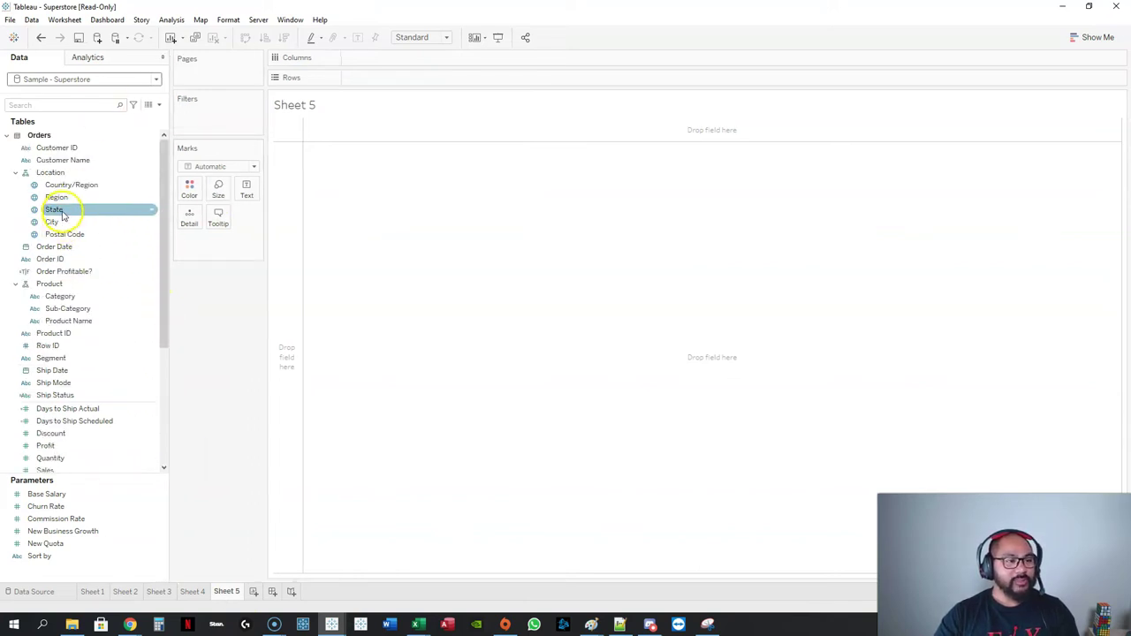
double_click(54, 210)
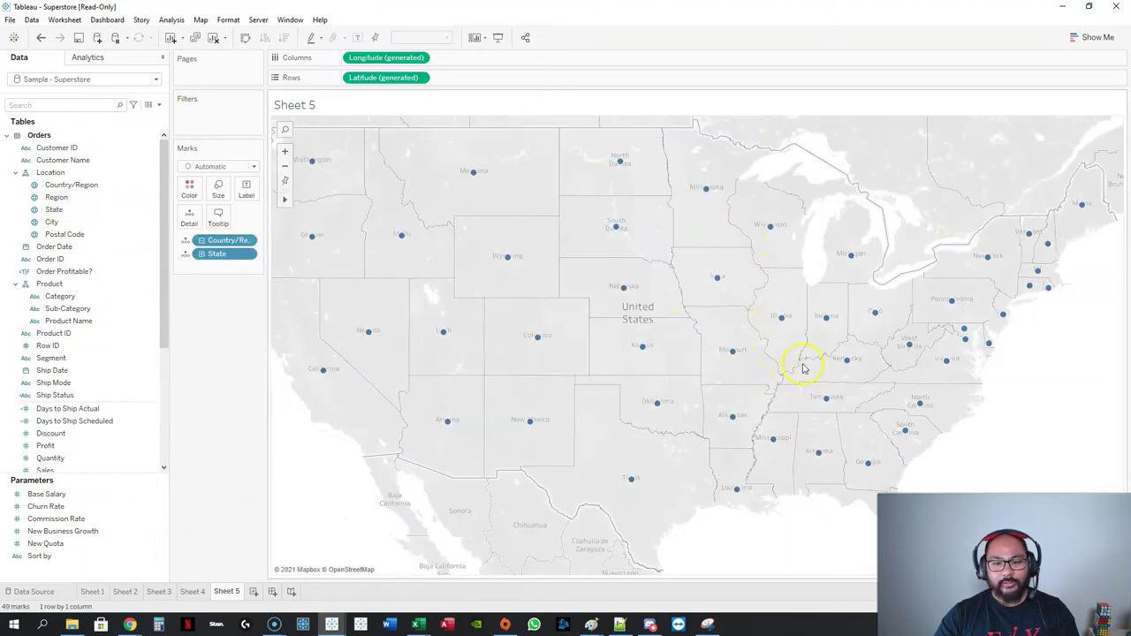
Step: Set the State map's mark type to Map so the states are filled
mouse_move(616, 229)
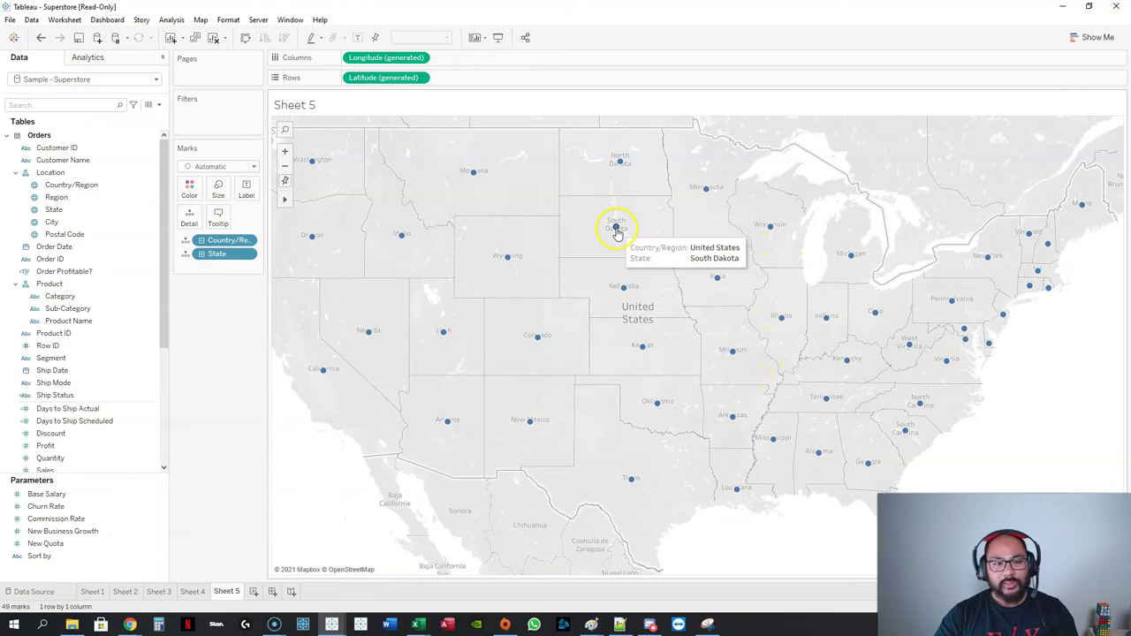
left_click(253, 166)
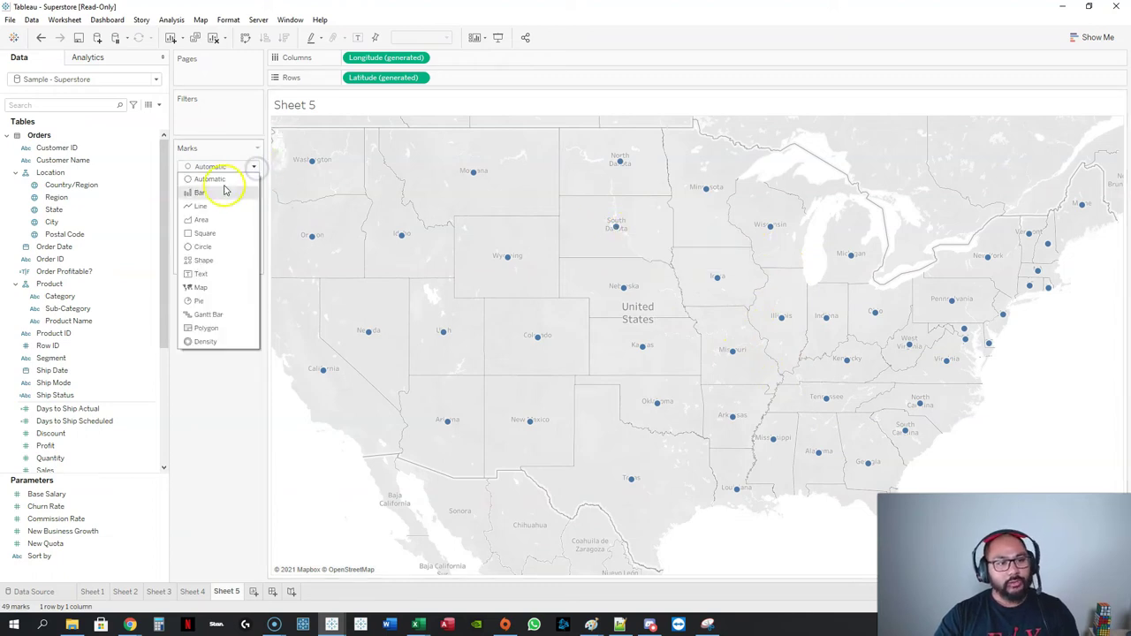
left_click(211, 292)
mouse_move(478, 227)
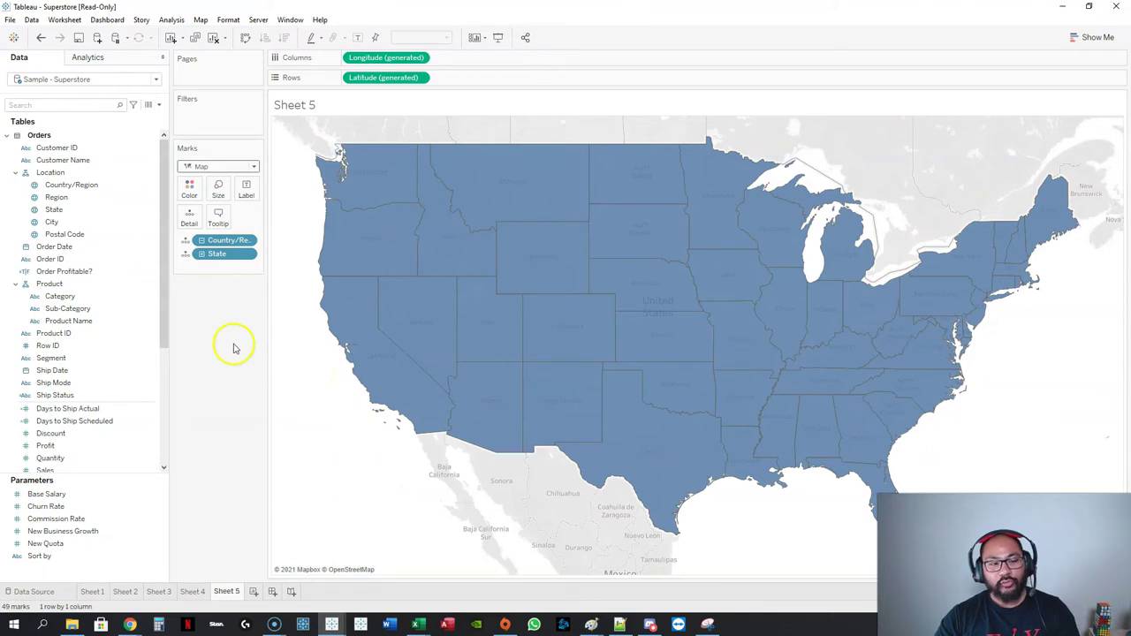
Step: Try coloring the filled map by State, undo that, and color it by Profit instead
left_click_drag(269, 314, 276, 313)
left_click_drag(247, 264, 192, 189)
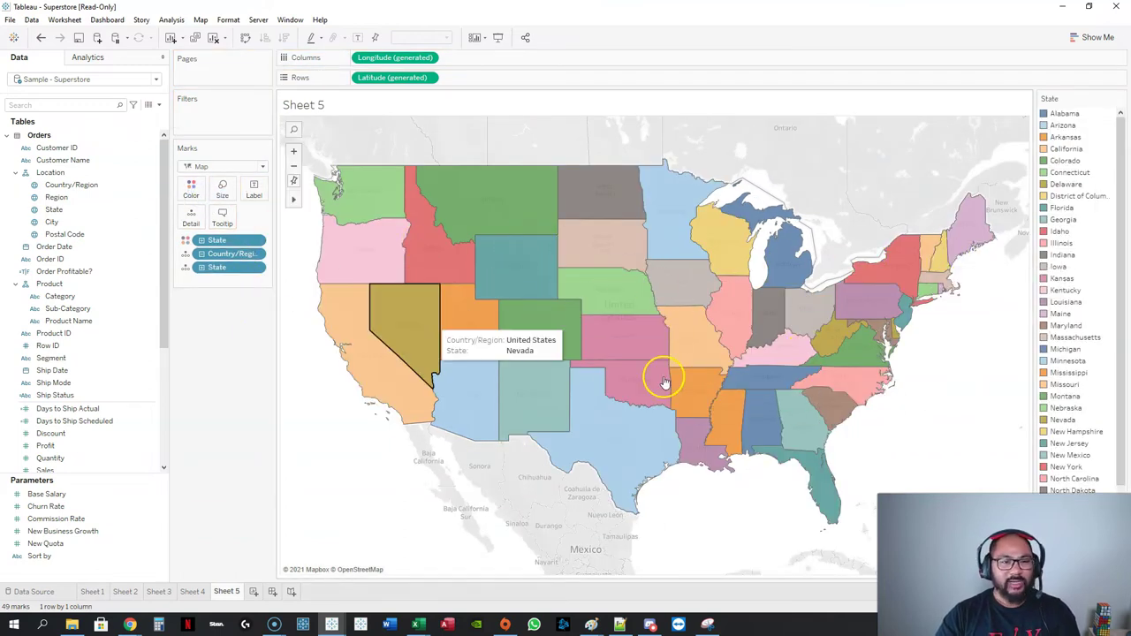
key("ctrl+z")
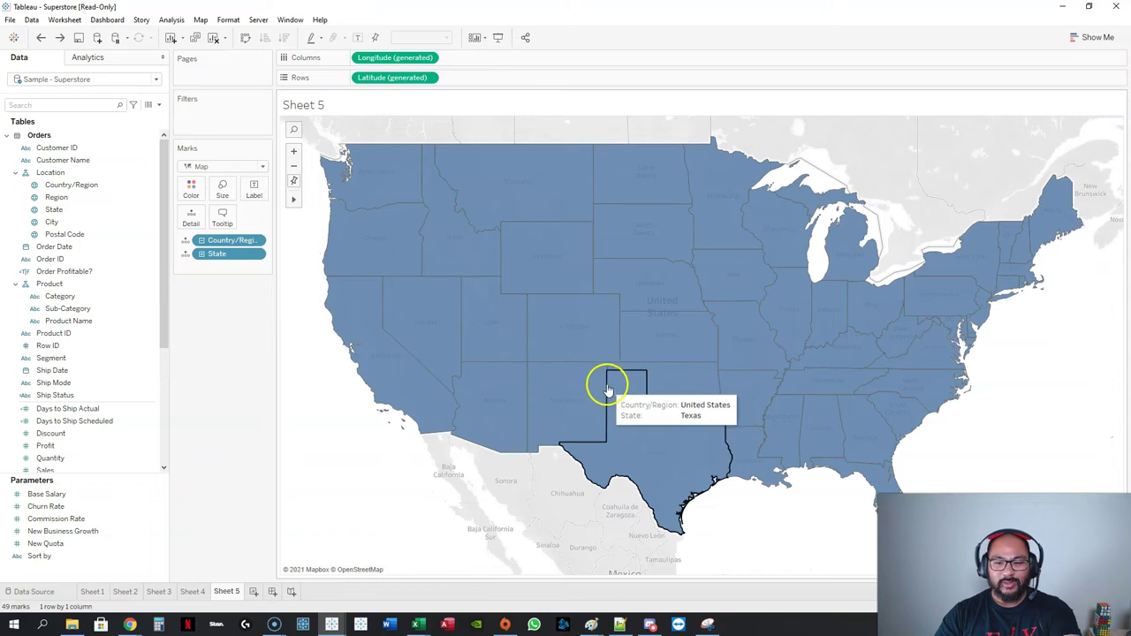
left_click_drag(46, 445, 191, 191)
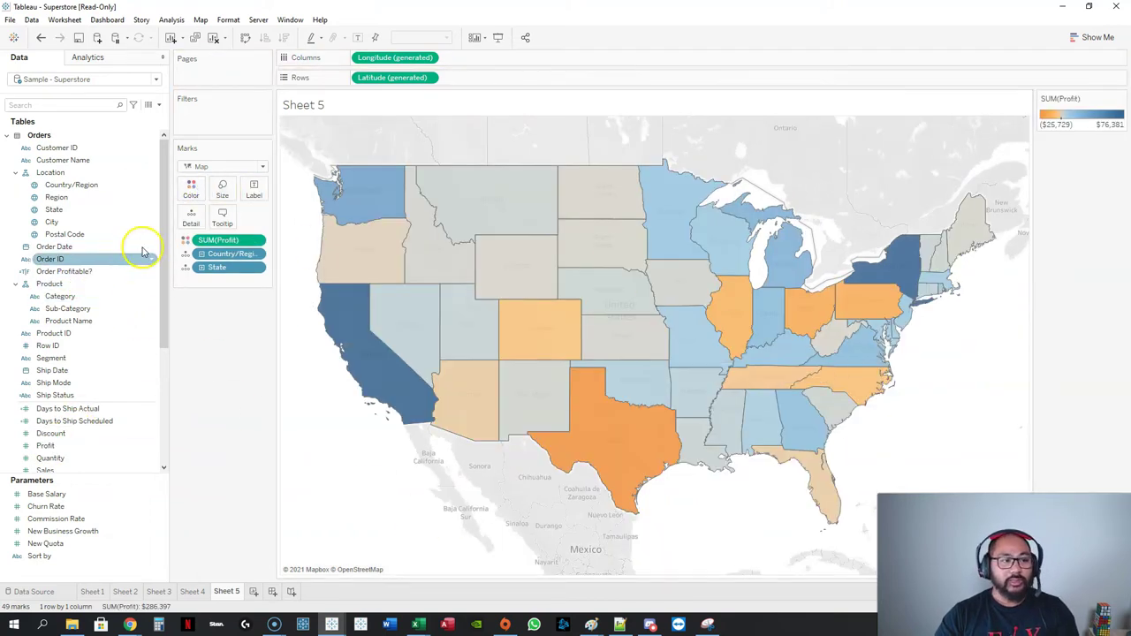
Step: Try splitting the map by Category across columns and Segment down rows, and remove both fields again
left_click_drag(62, 297, 362, 57)
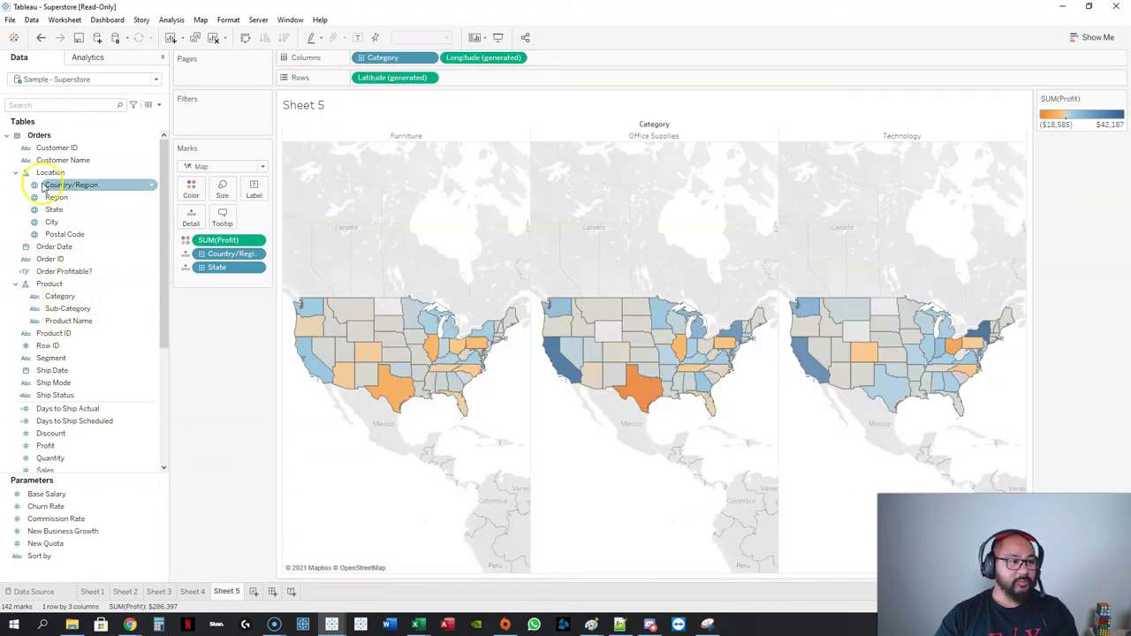
left_click_drag(51, 358, 364, 78)
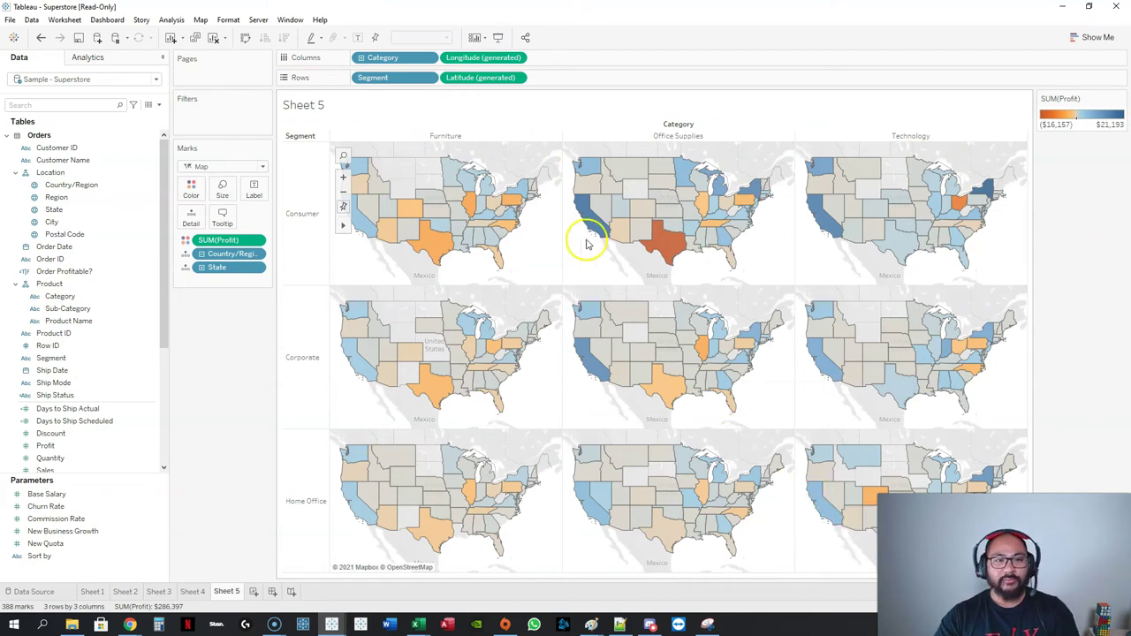
left_click_drag(397, 58, 235, 356)
left_click_drag(399, 80, 235, 332)
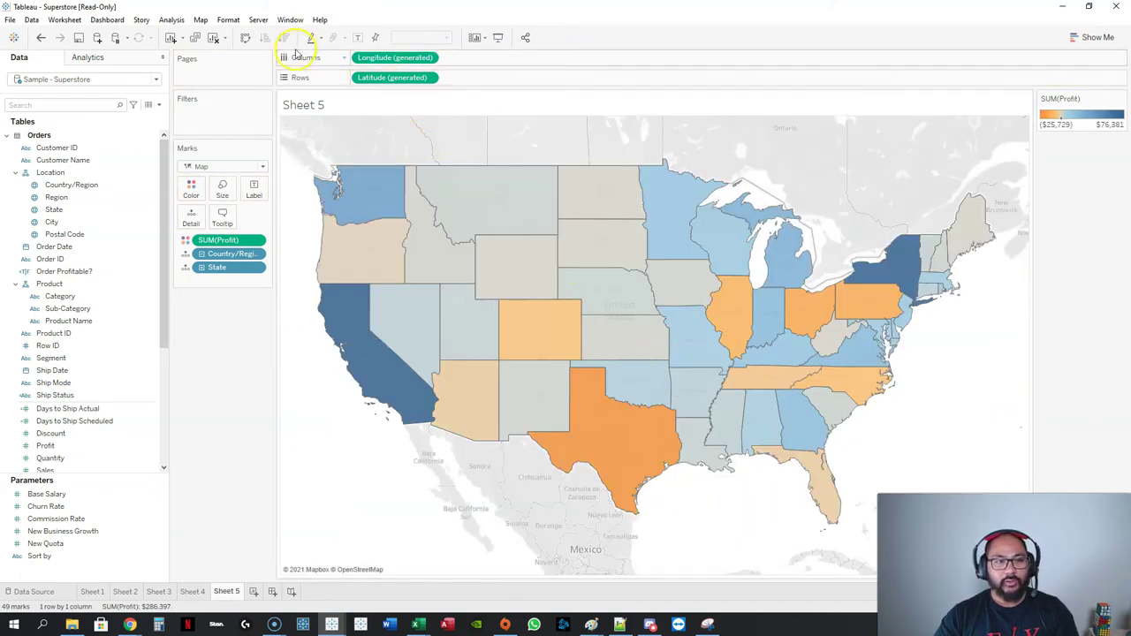
Step: Duplicate the generated Latitude field on Rows for a second map, and remove Profit from that map's color
left_click_drag(382, 76, 502, 77)
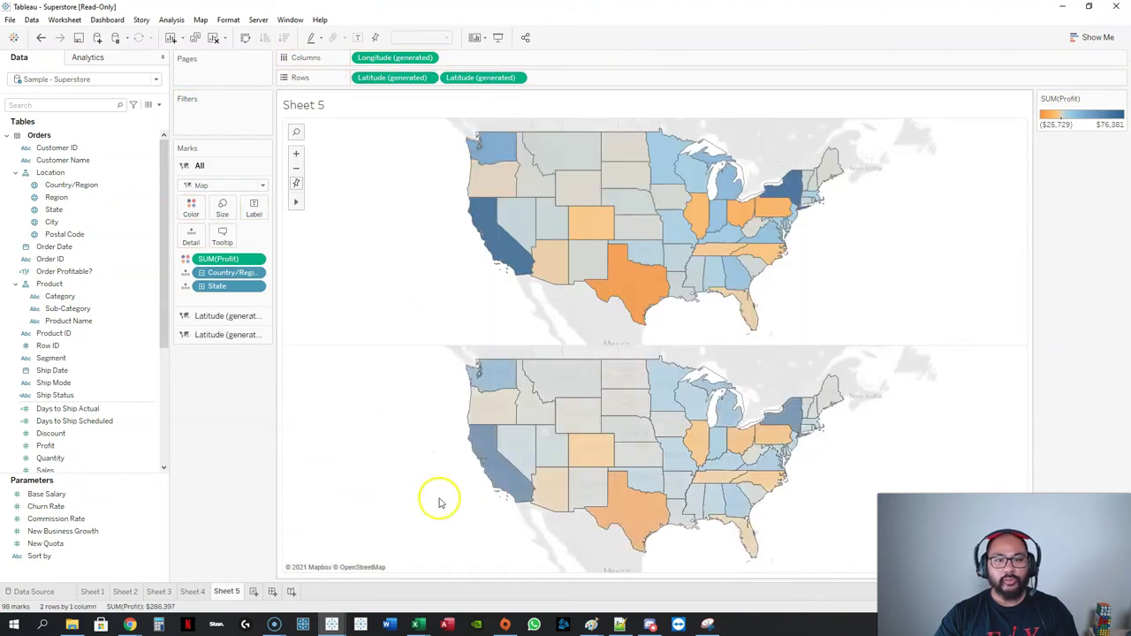
left_click(489, 79)
left_click_drag(218, 297, 212, 419)
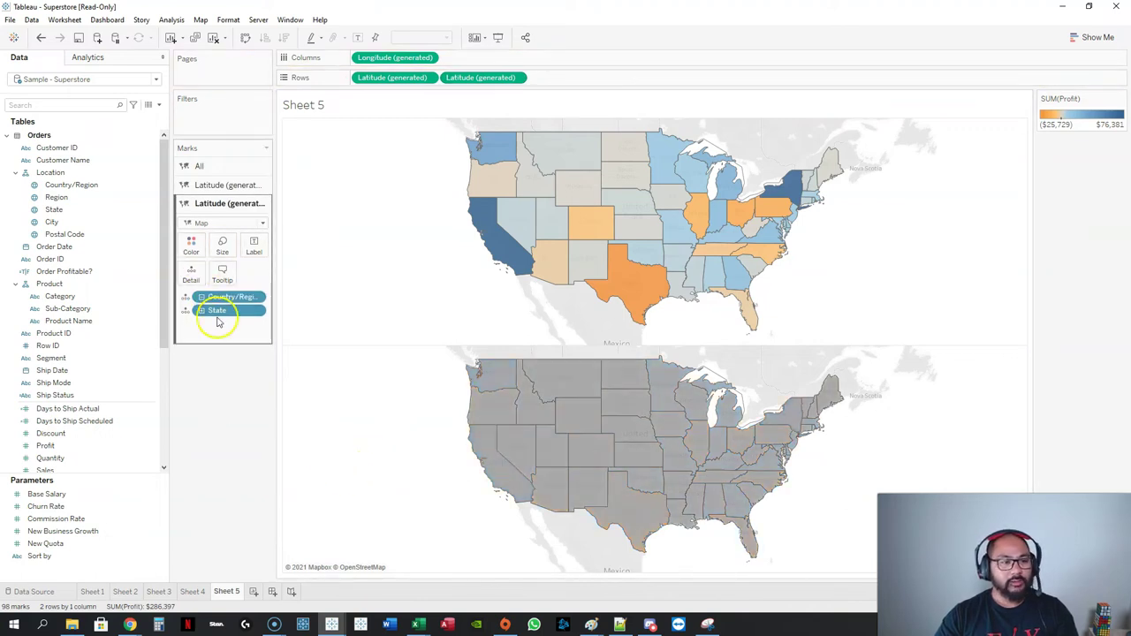
Step: Drill the second map down to City level and remove Country/Region and State from its marks
left_click(202, 311)
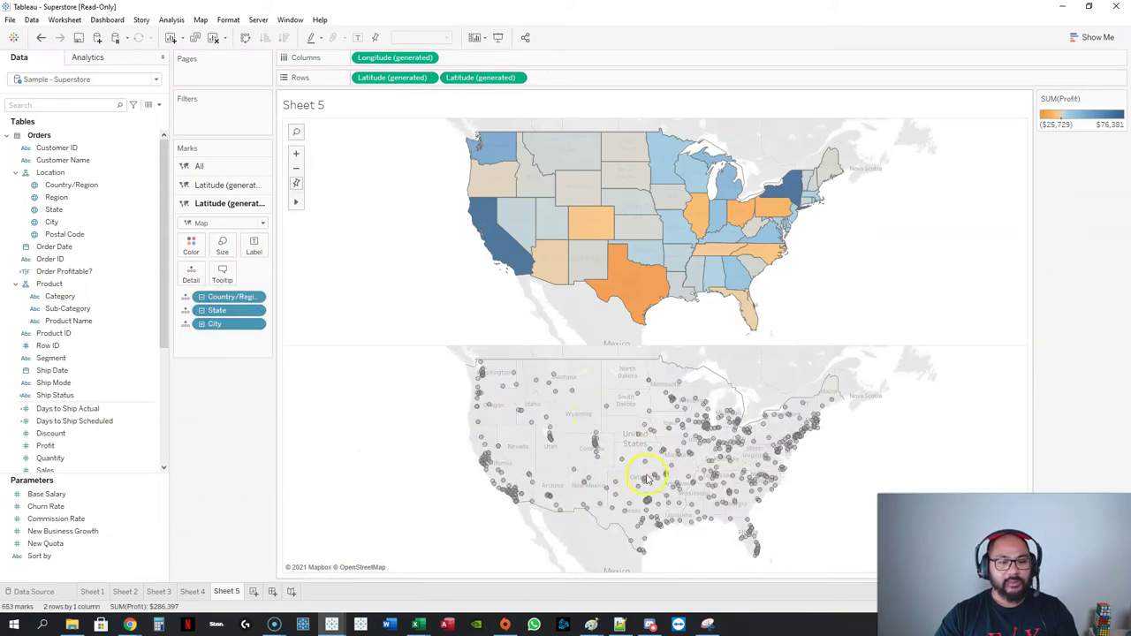
left_click_drag(226, 297, 222, 400)
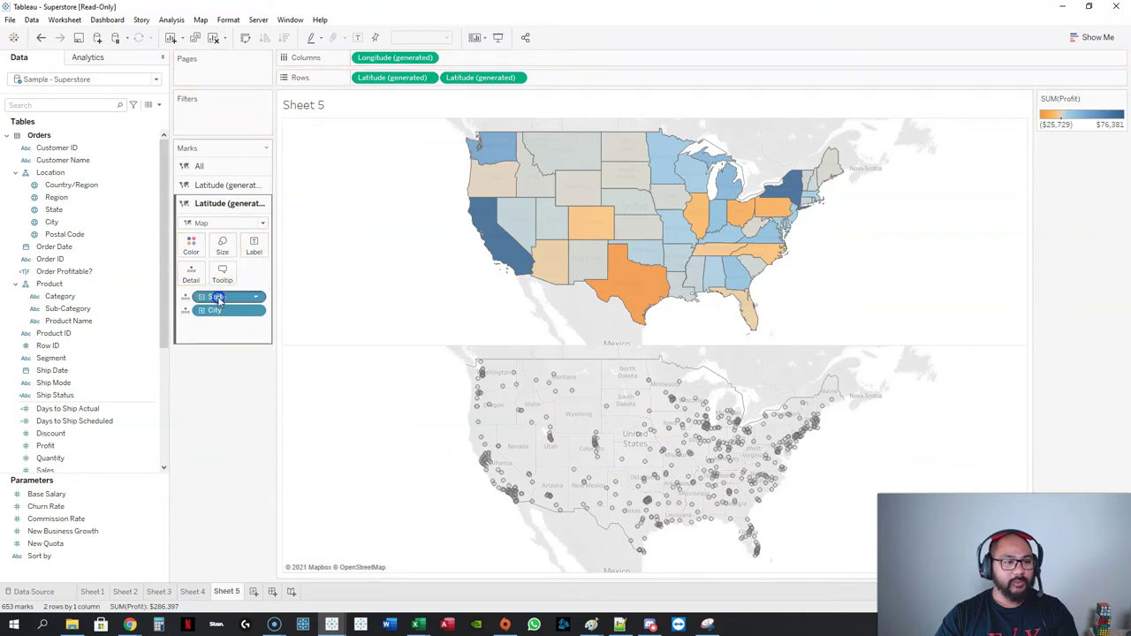
left_click(191, 246)
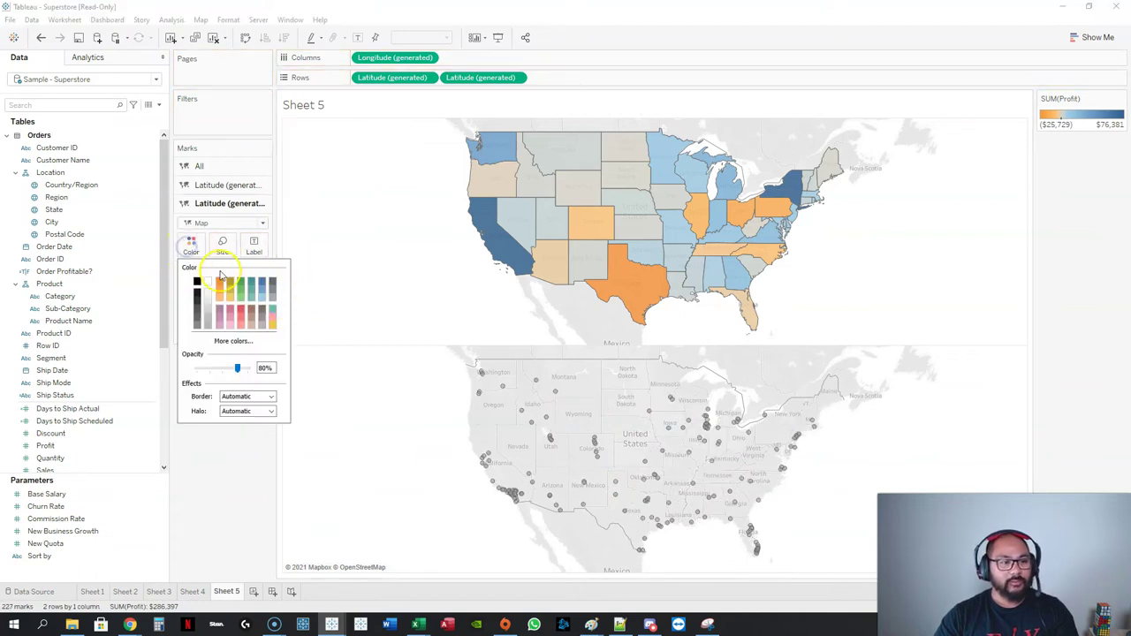
left_click(263, 507)
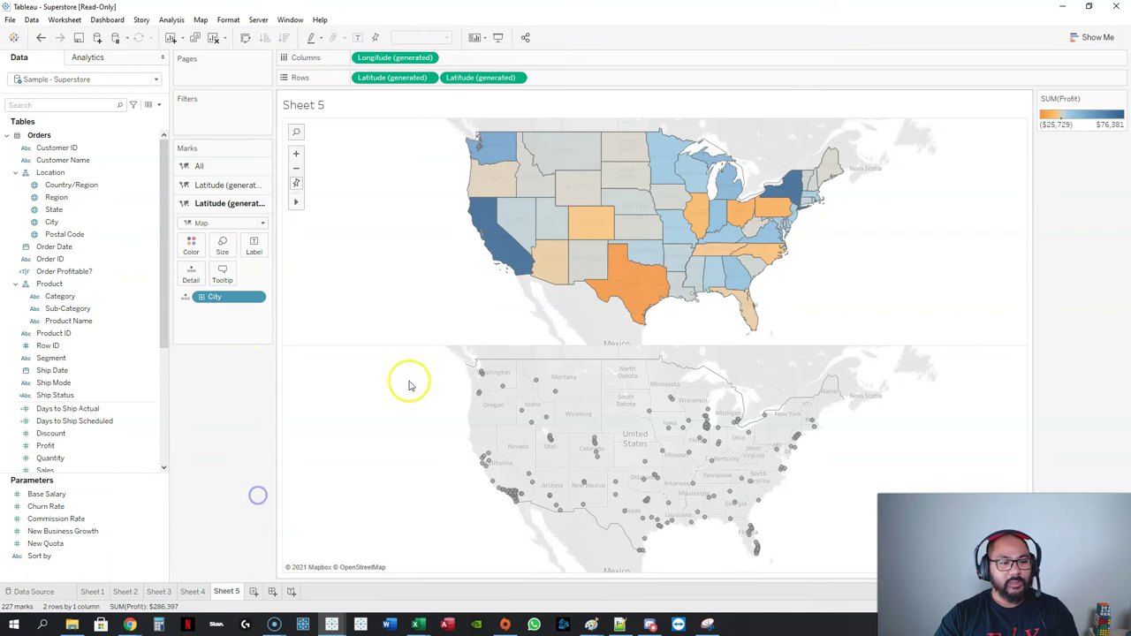
Step: Color the city marks on the second map by Profit and increase their size slightly
left_click(46, 446)
left_click_drag(50, 449, 191, 247)
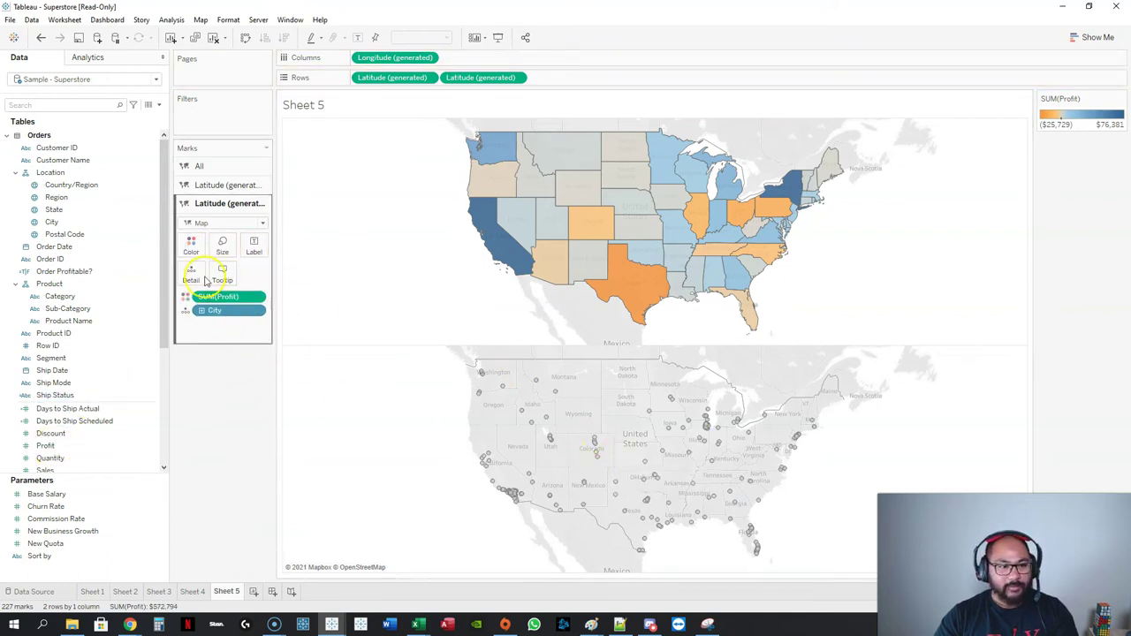
left_click(222, 246)
left_click_drag(276, 276, 284, 277)
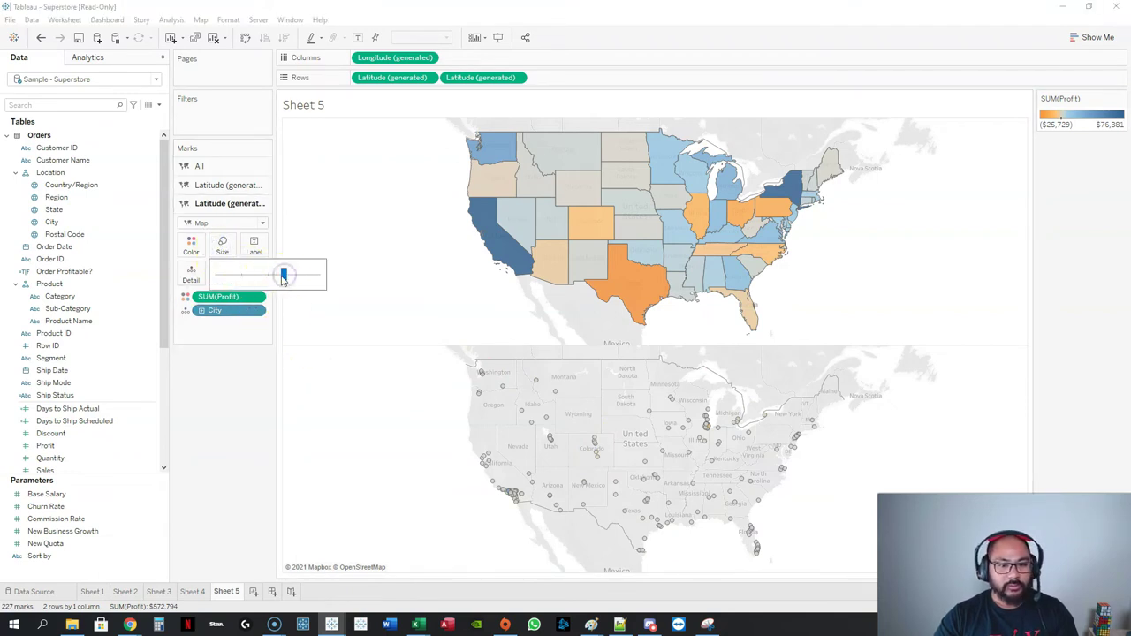
left_click(267, 393)
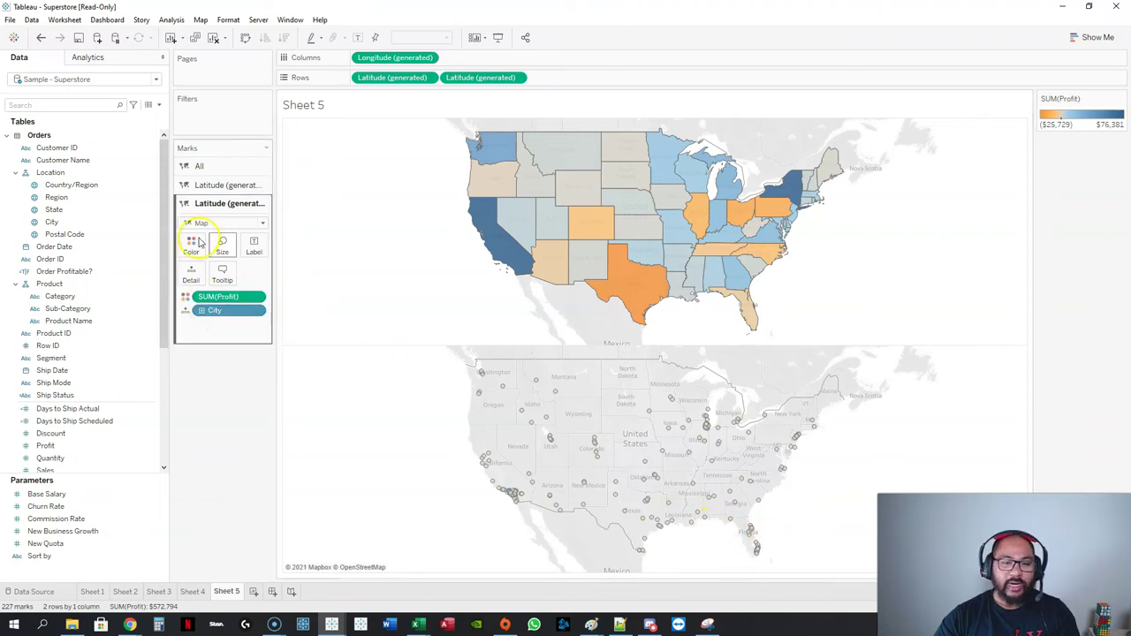
Step: Overlay the city map on the filled state map as a dual axis and check the combined marks
right_click(475, 79)
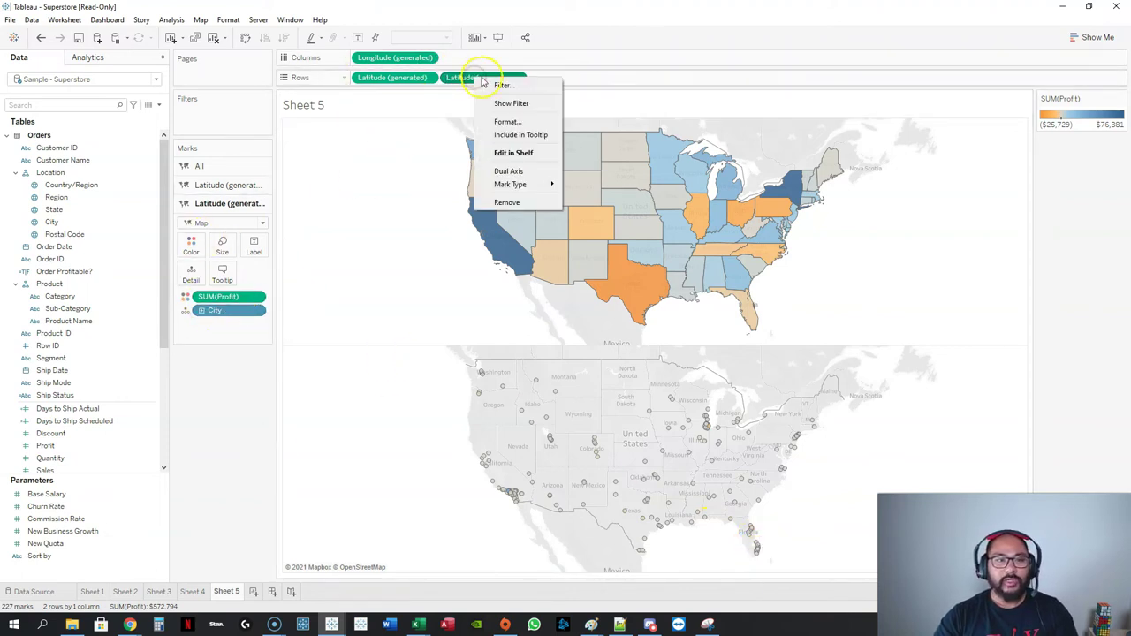
left_click(519, 171)
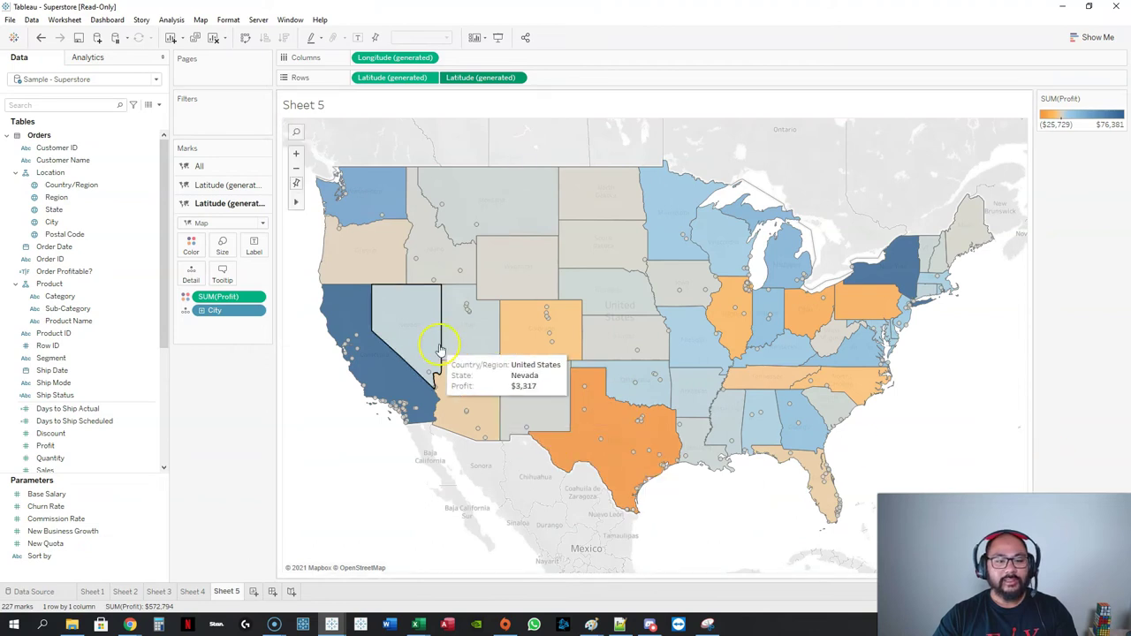
mouse_move(393, 393)
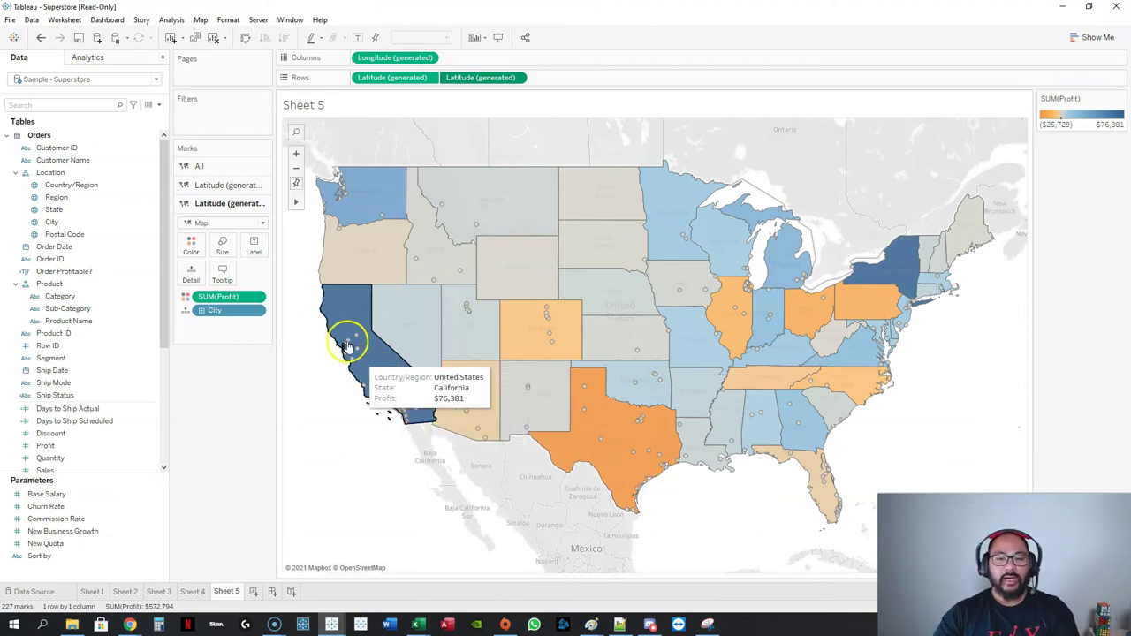
mouse_move(641, 419)
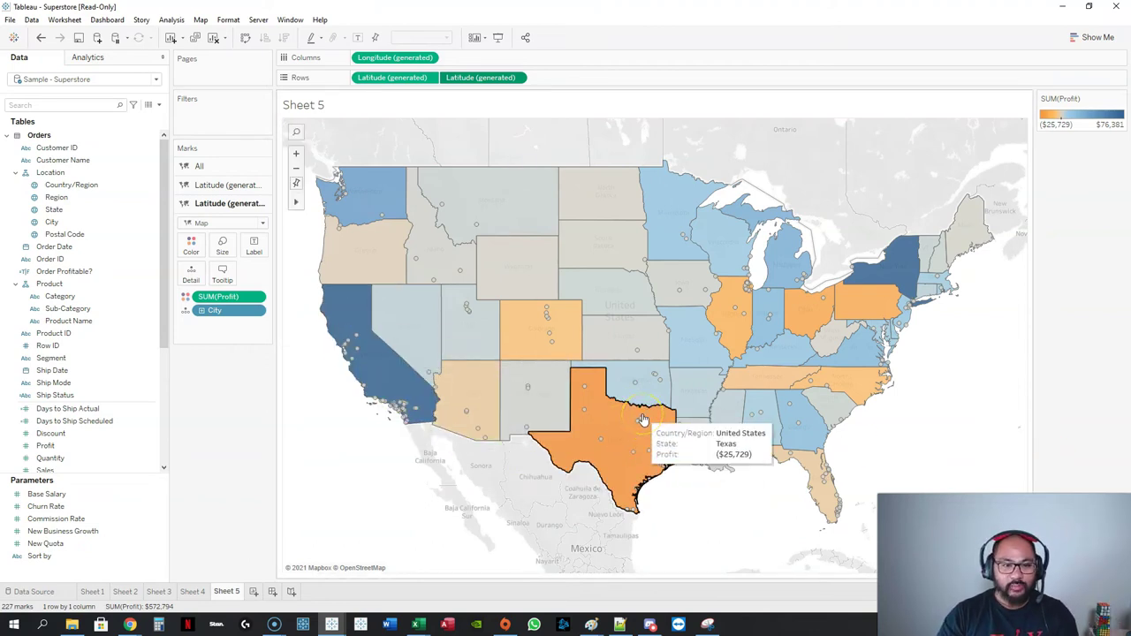
Step: Add a new worksheet and plot Postal Code as a map on it
left_click(254, 592)
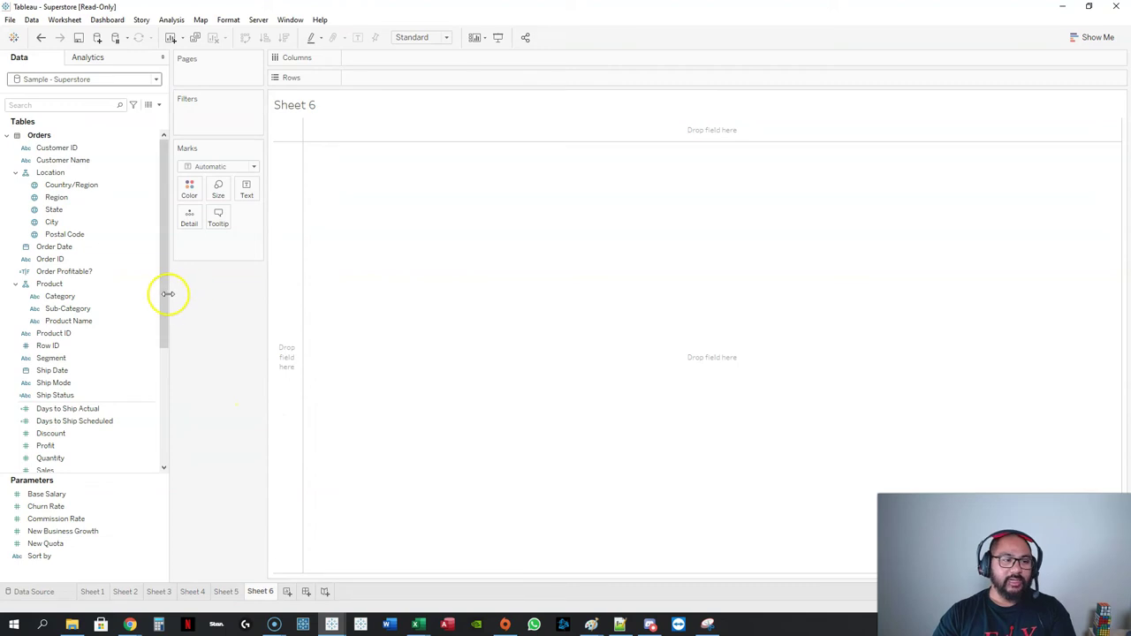
left_click_drag(169, 291, 156, 297)
left_click(65, 236)
double_click(65, 235)
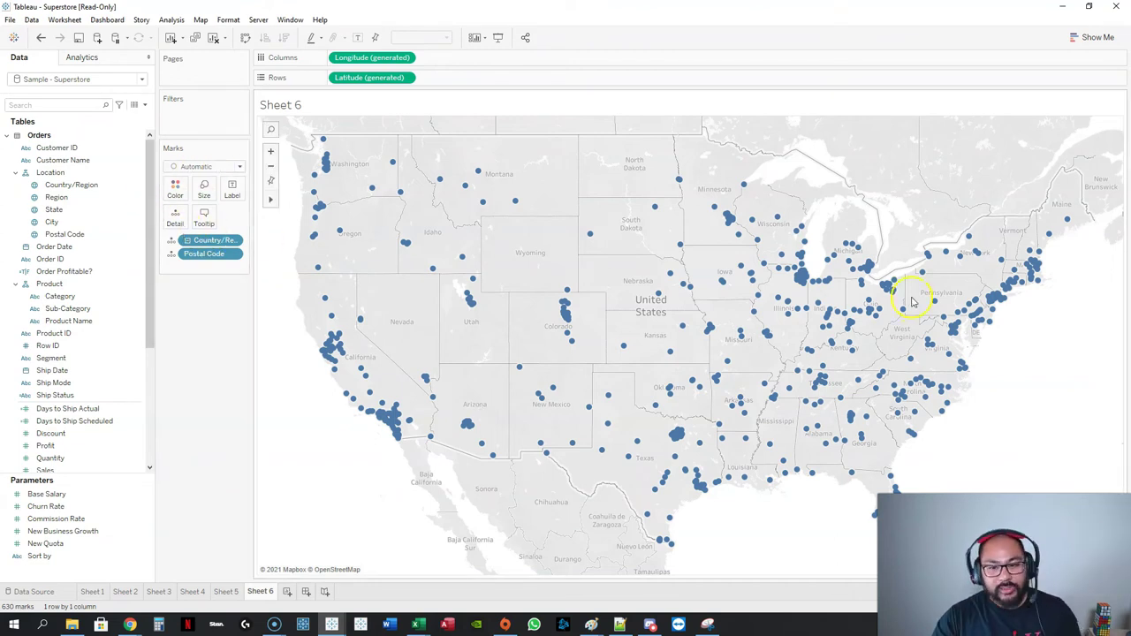
Step: Set the postal code map's mark type to Density and adjust the size of the density marks
left_click(213, 167)
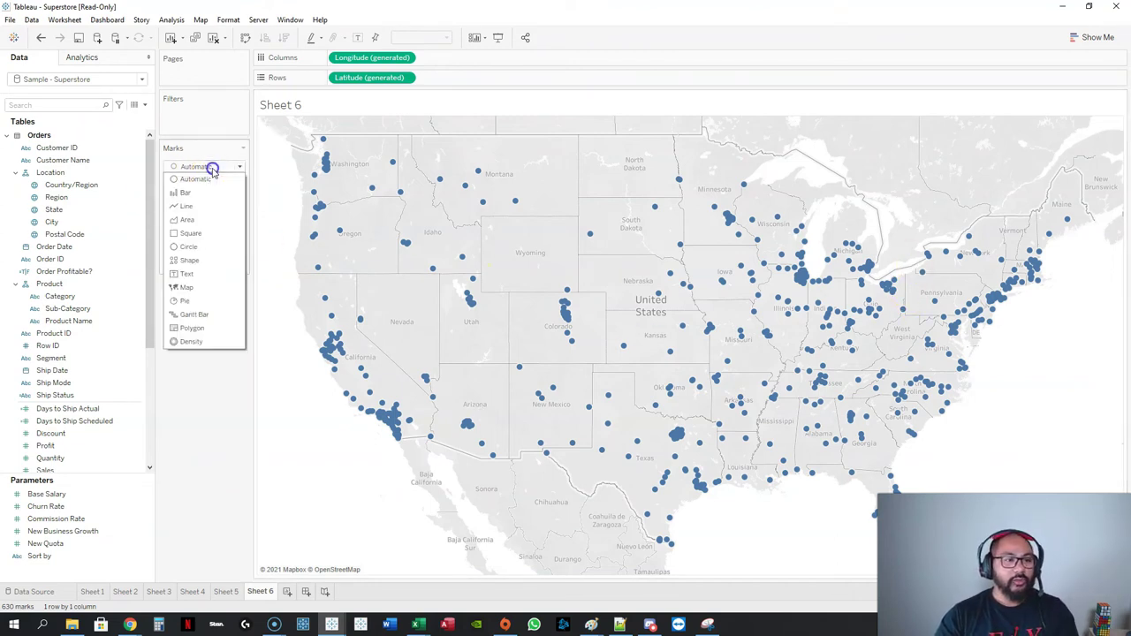
left_click(202, 343)
left_click(205, 190)
left_click(278, 220)
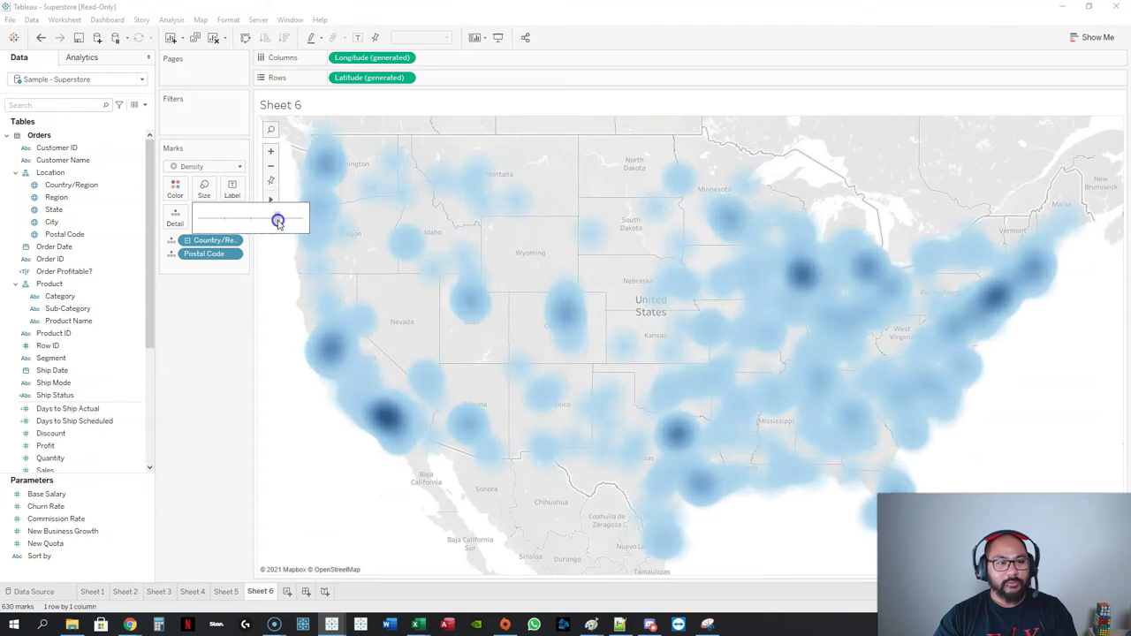
Step: Apply the Density Multi-color Light palette to the density map
left_click(175, 188)
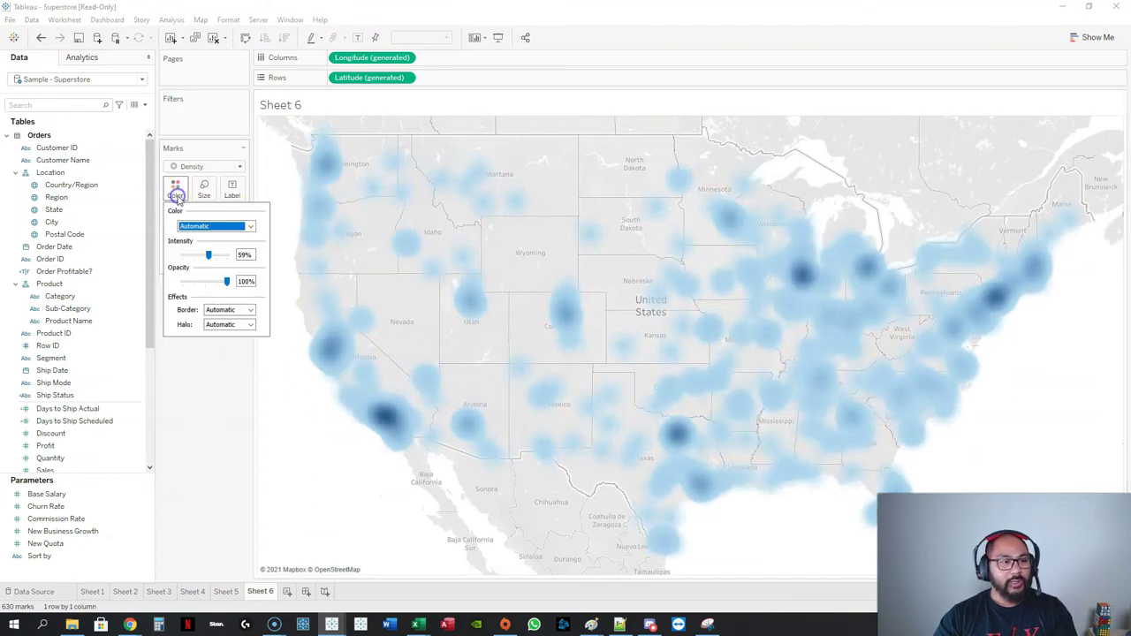
left_click(214, 225)
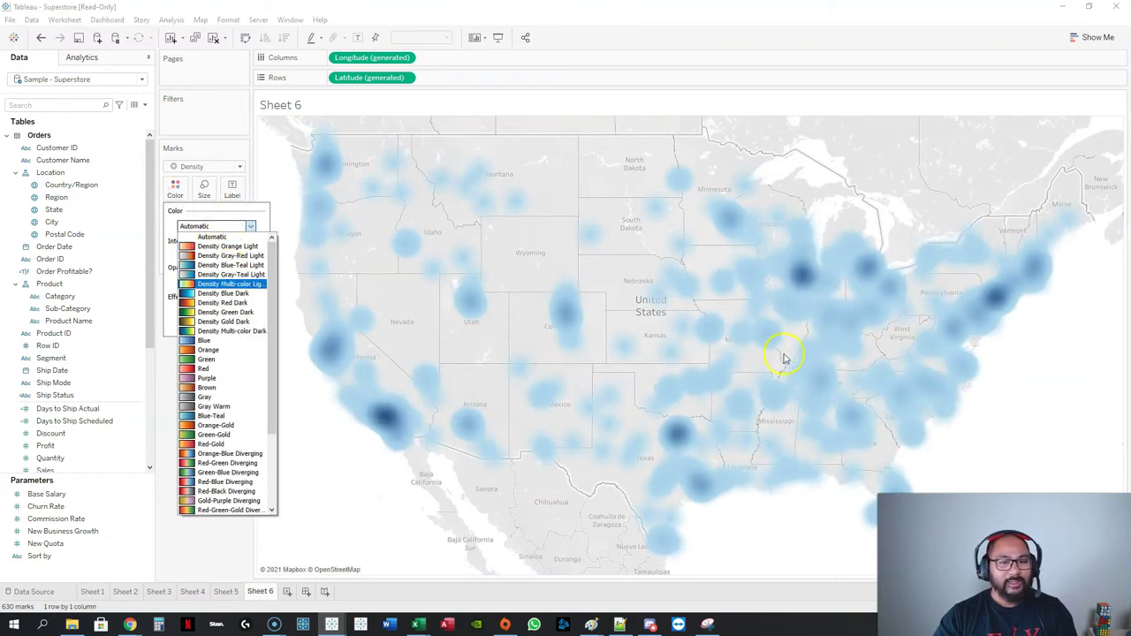
left_click(211, 284)
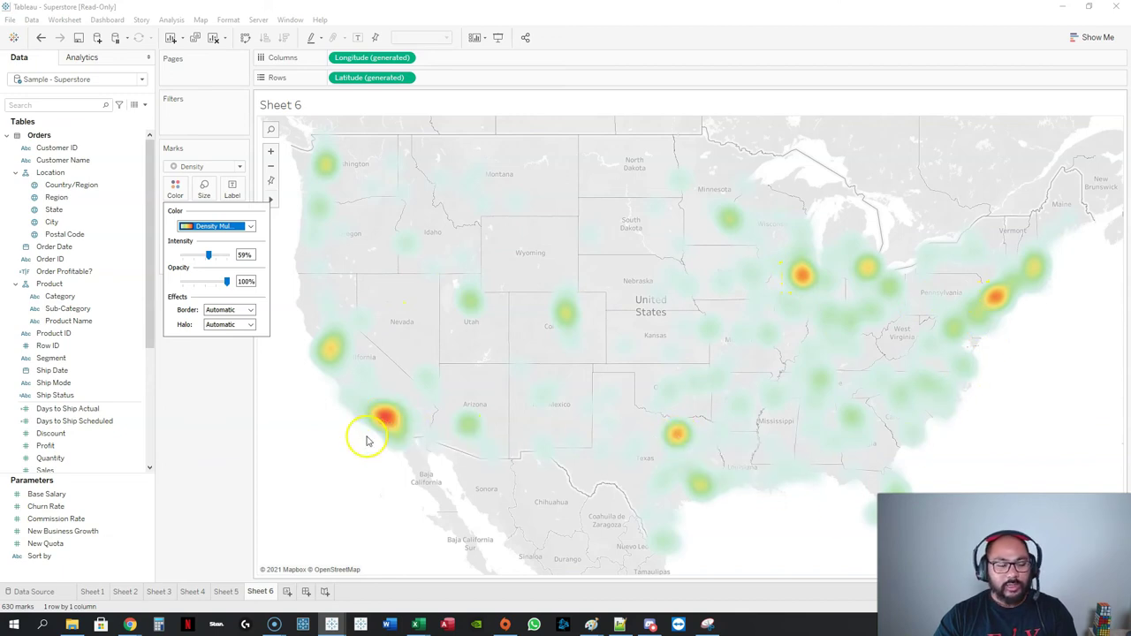
left_click(290, 428)
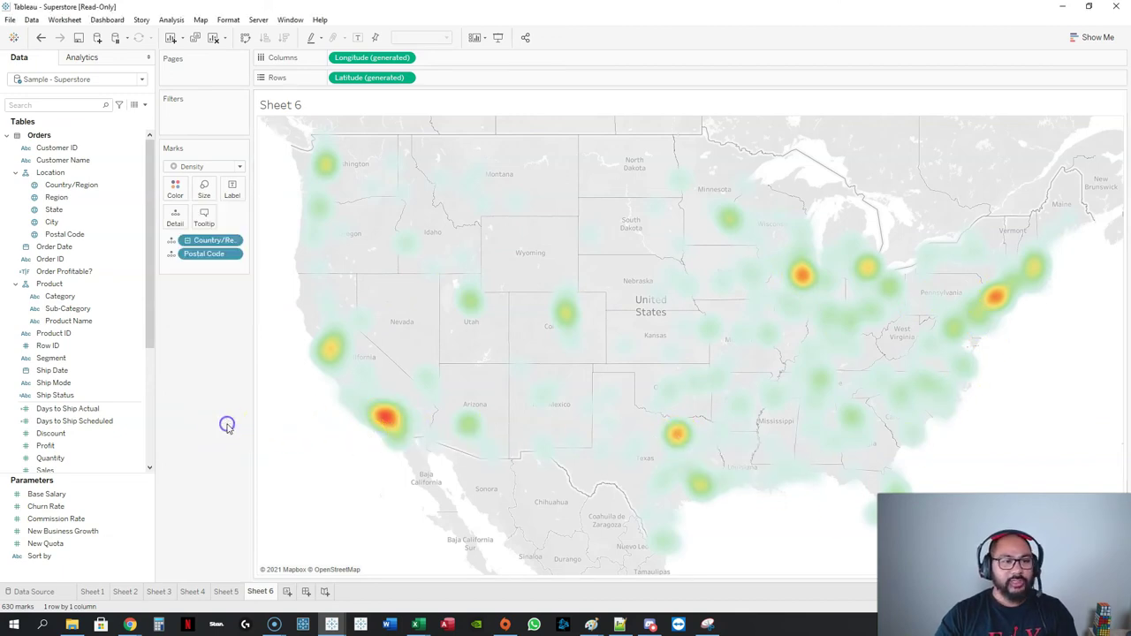
Step: Set the density map's background style to Dark in the map layers
left_click(200, 19)
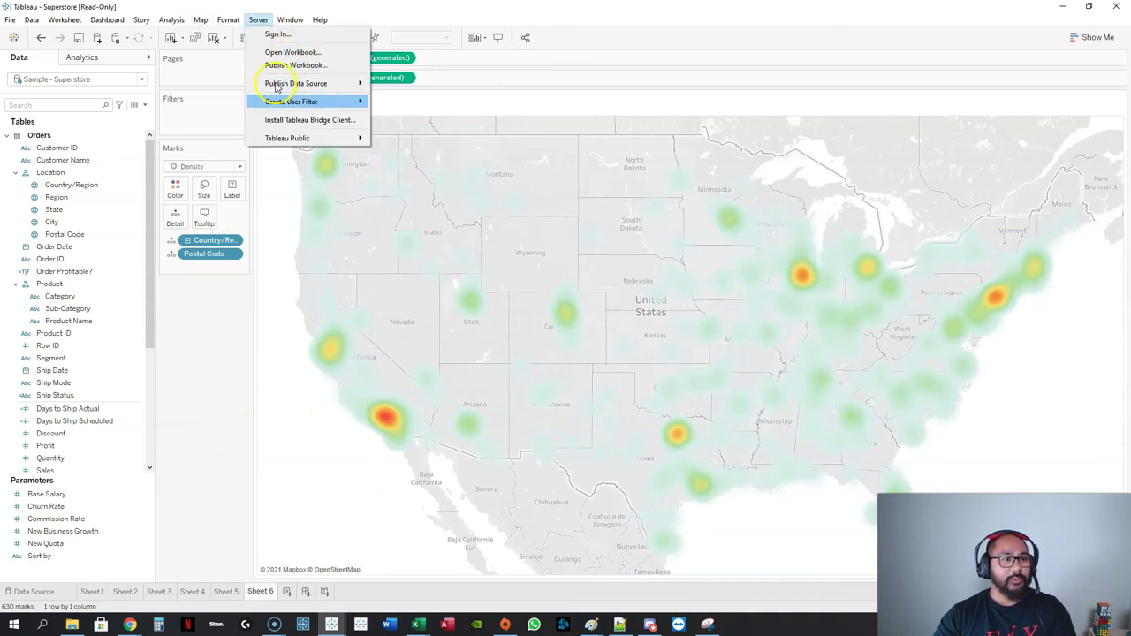
left_click(214, 103)
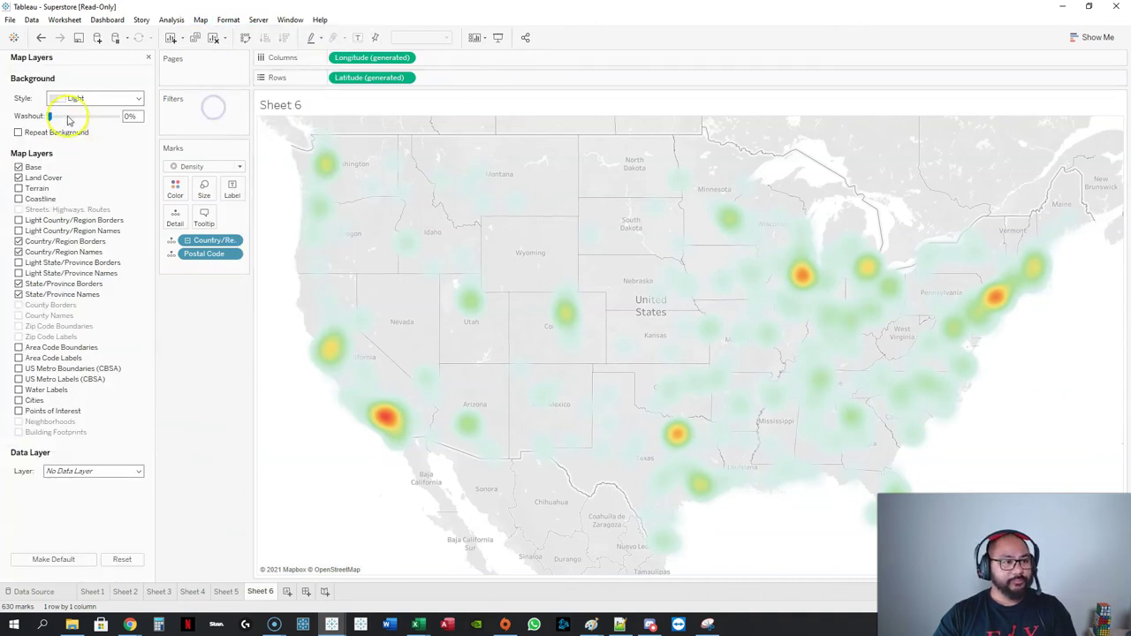
left_click(98, 99)
left_click(94, 130)
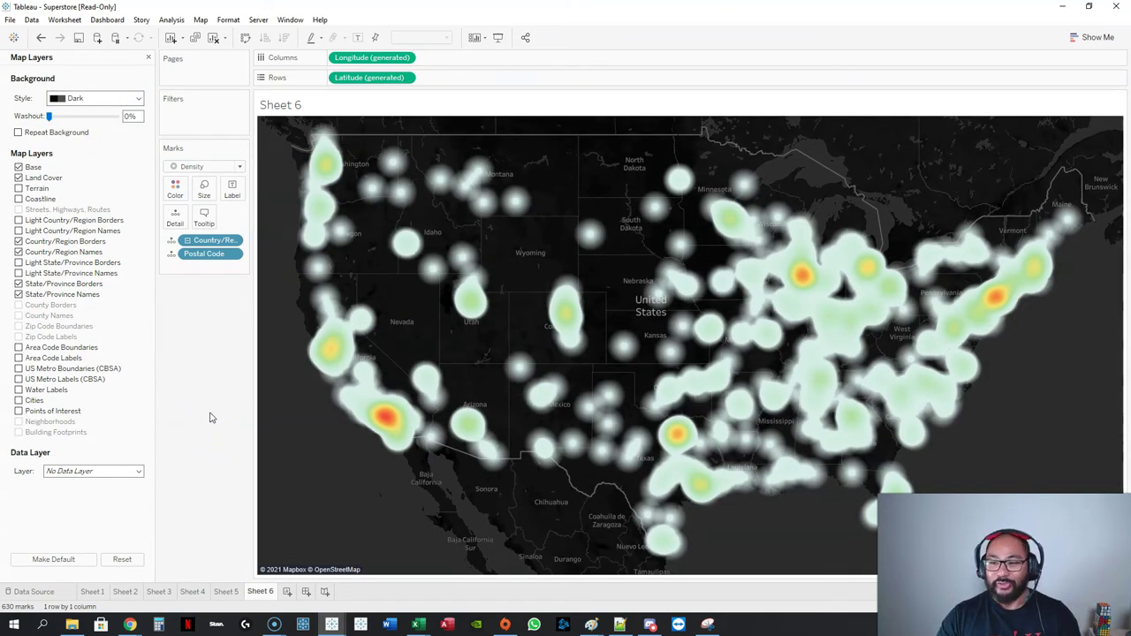
Step: Add a new worksheet and list Product ID down its rows
left_click(288, 592)
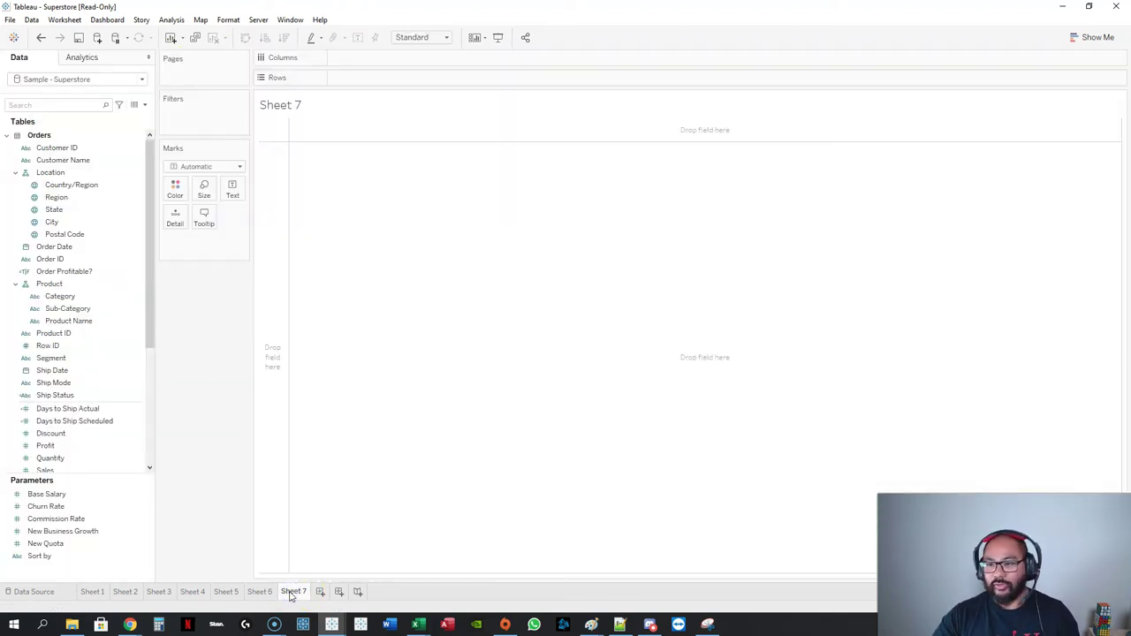
mouse_move(157, 288)
left_mouse_down()
mouse_move(169, 292)
mouse_move(147, 308)
left_mouse_up()
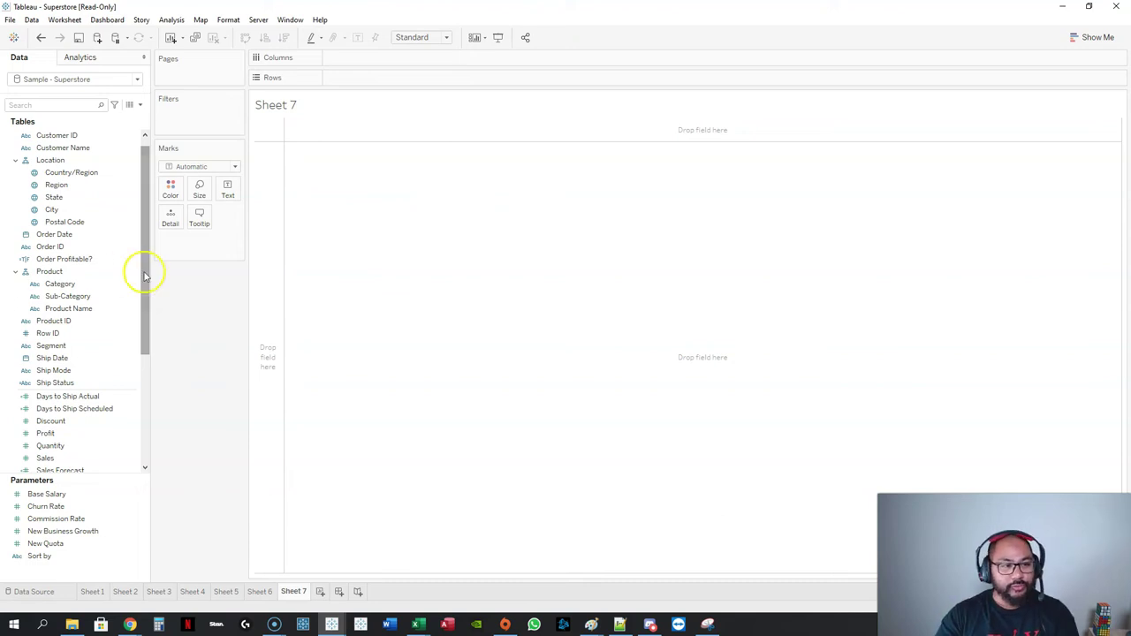
left_click(66, 321)
left_click_drag(66, 320, 267, 204)
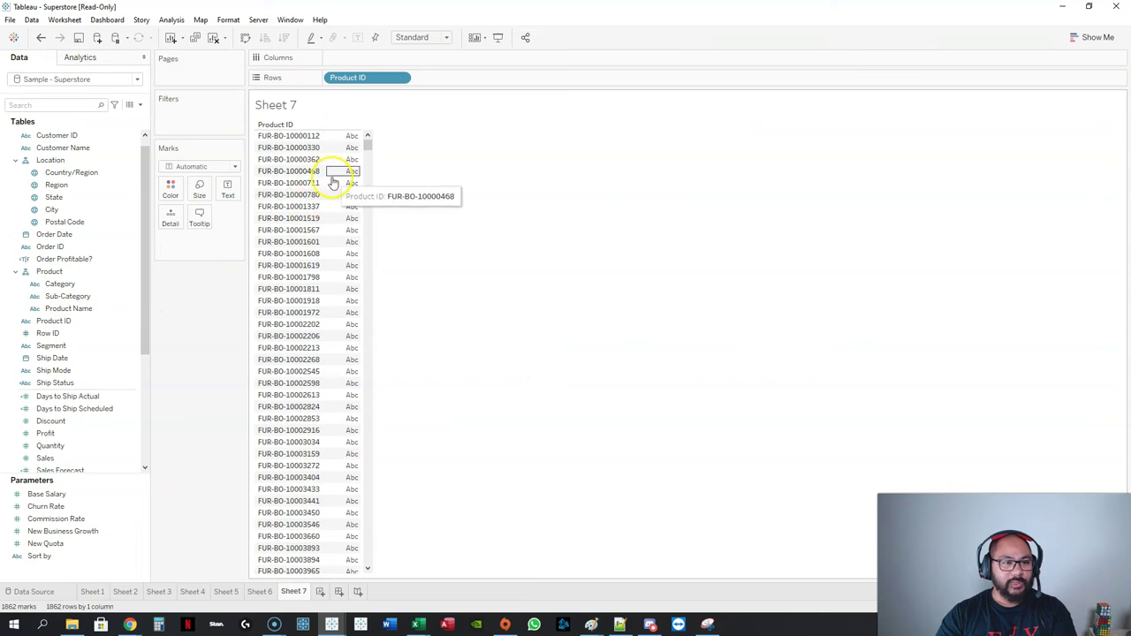
Step: Add Days to Ship Scheduled to Columns to chart it for each Product ID
left_click(84, 395)
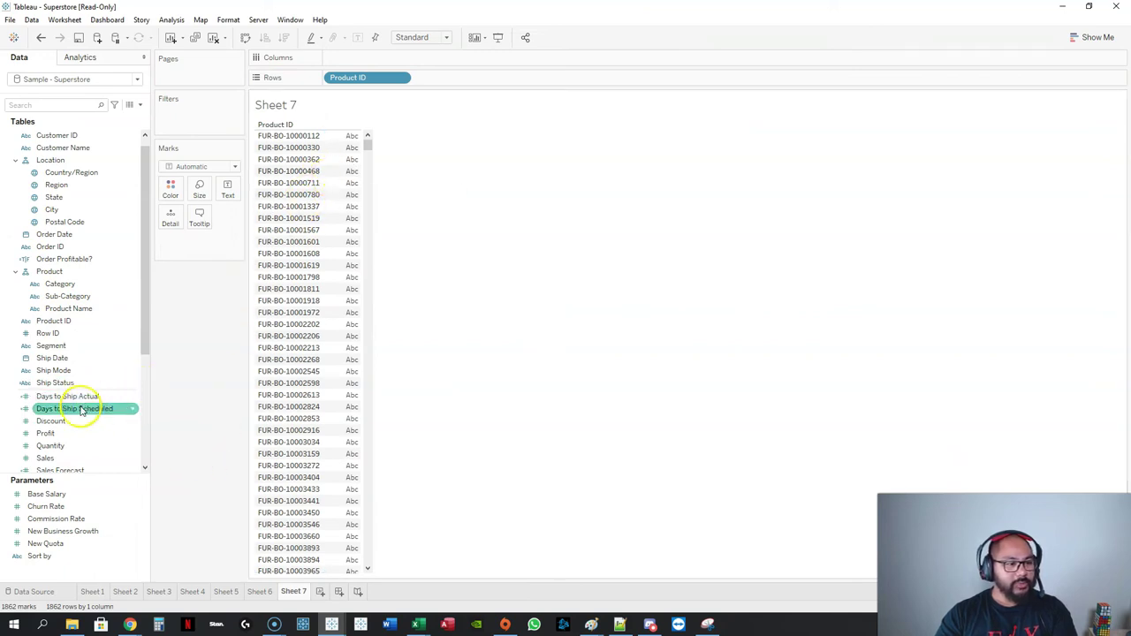
left_click(92, 408)
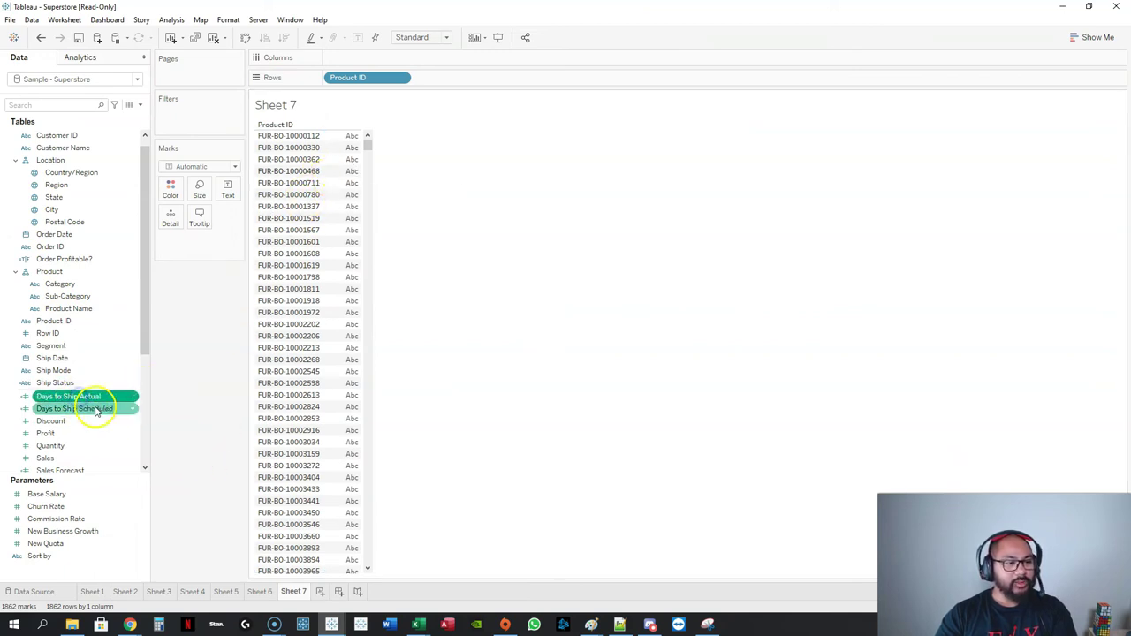
left_click(88, 396)
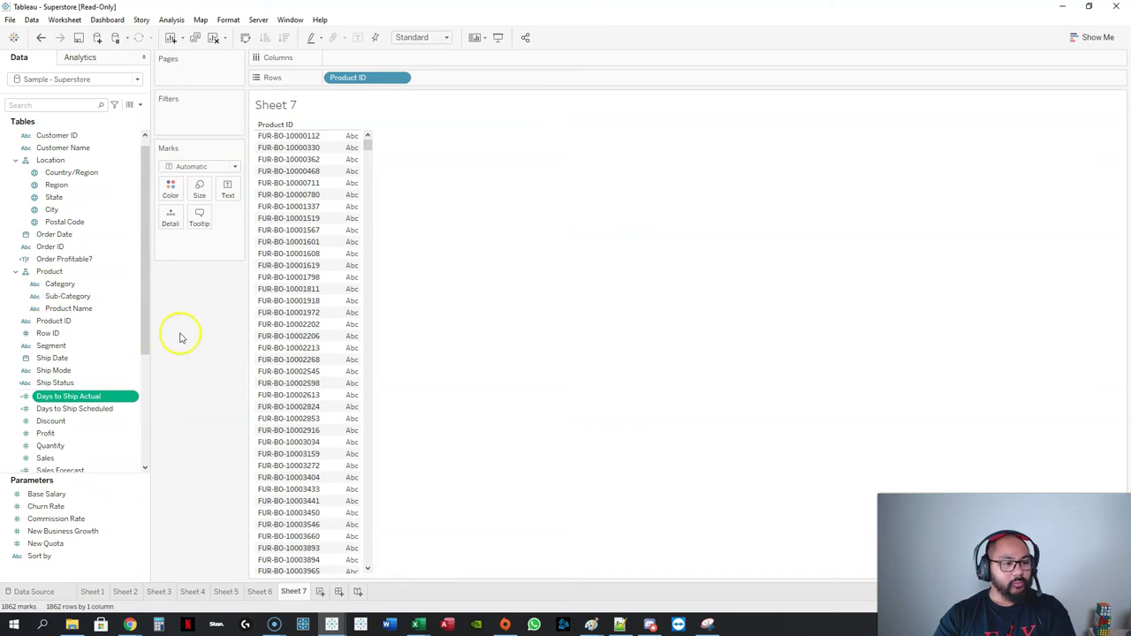
left_click(92, 409)
left_click_drag(92, 414, 394, 64)
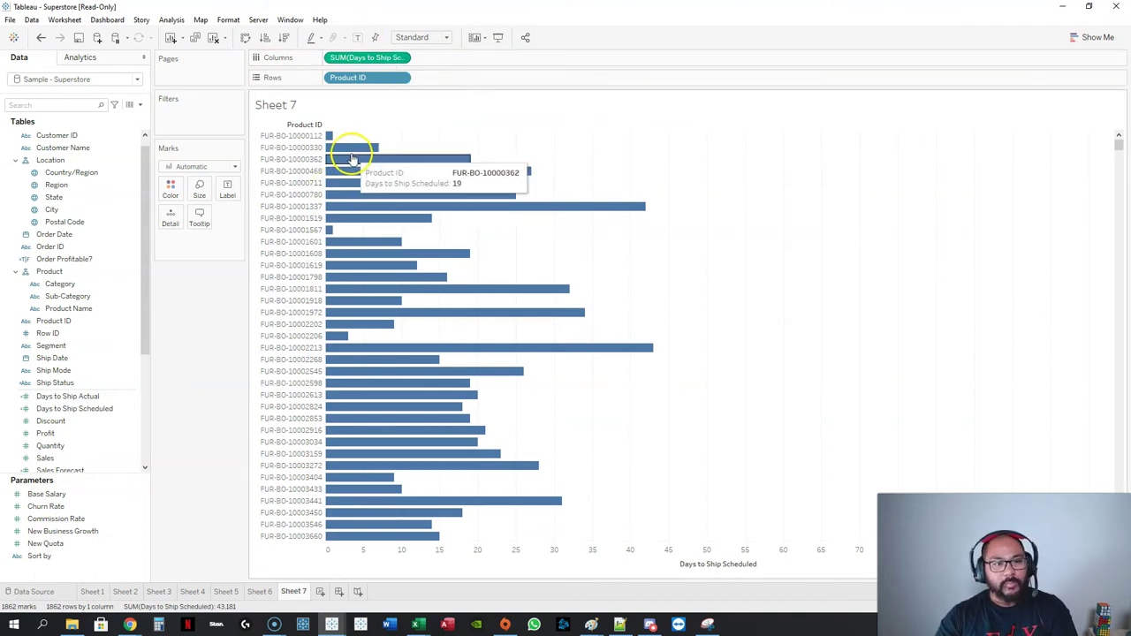
Step: Set the mark type of the Days to Ship Scheduled chart to Gantt Bar
left_click(386, 64)
left_click(398, 58)
left_click(669, 157)
left_click(212, 166)
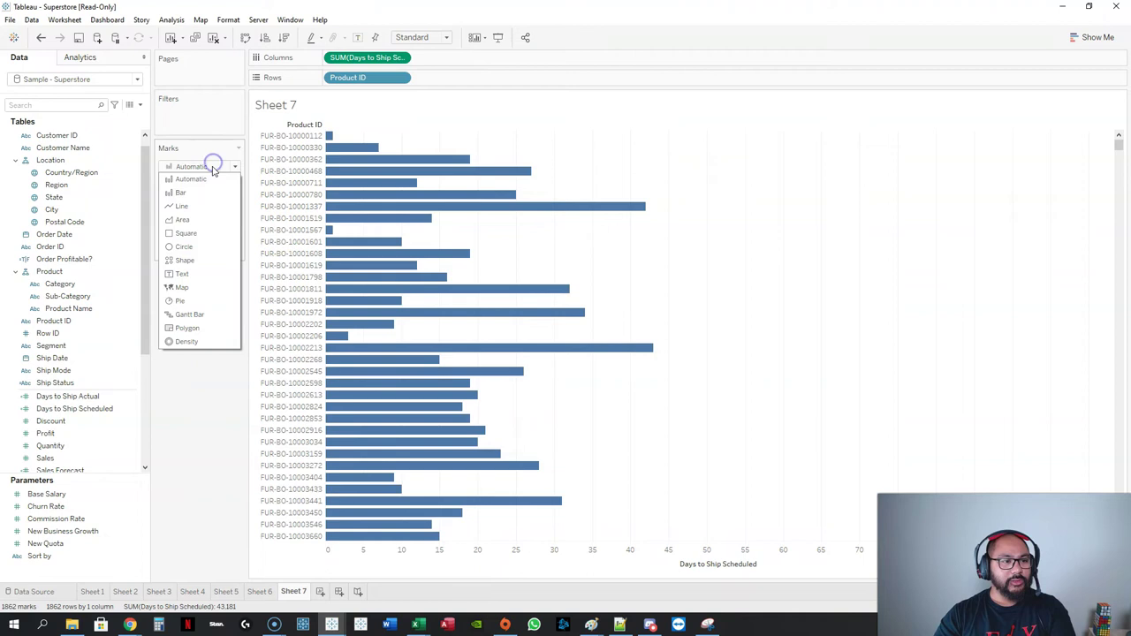
left_click(190, 315)
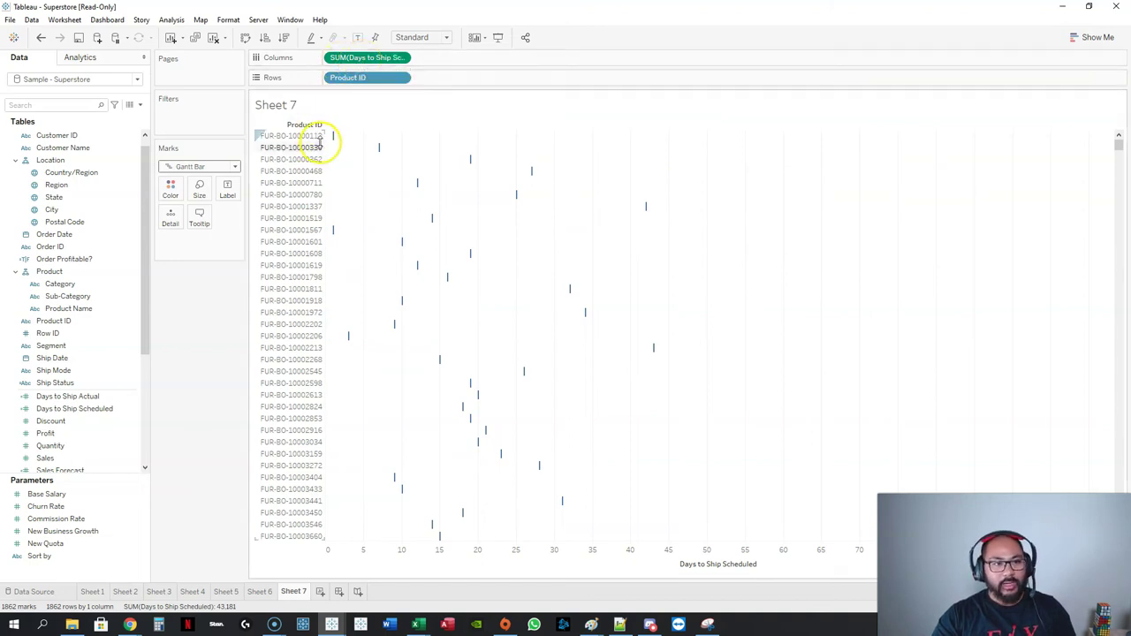
Step: Widen the Product ID header column slightly and inspect the Gantt mark for product FUR-BO-10000330
left_click_drag(328, 139, 336, 140)
left_click(316, 147)
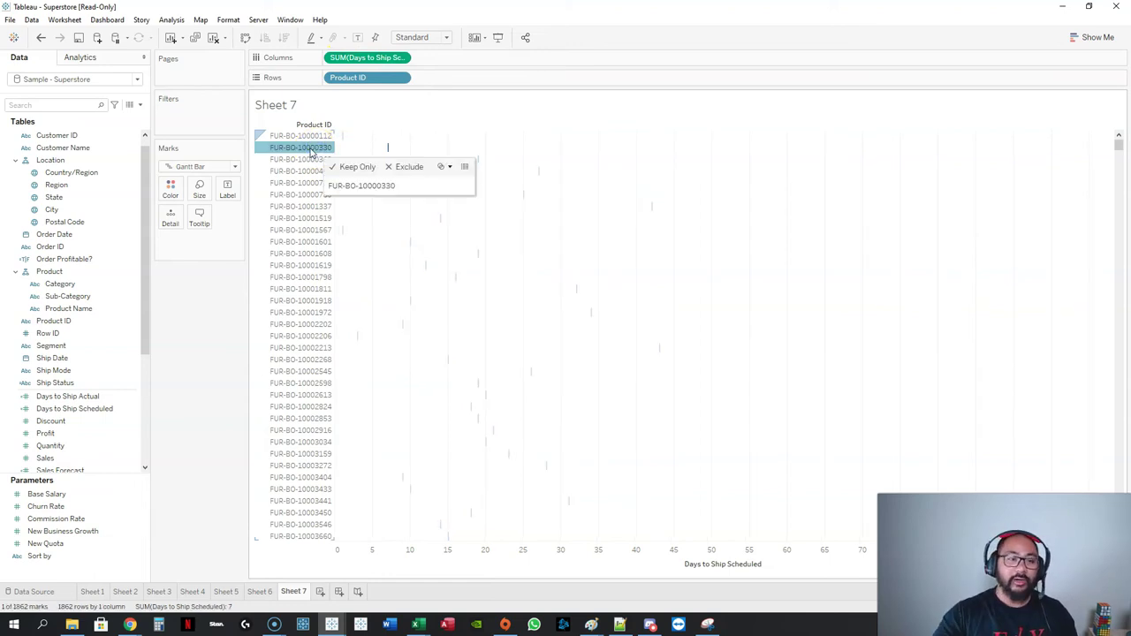
left_click(309, 150)
left_click(307, 153)
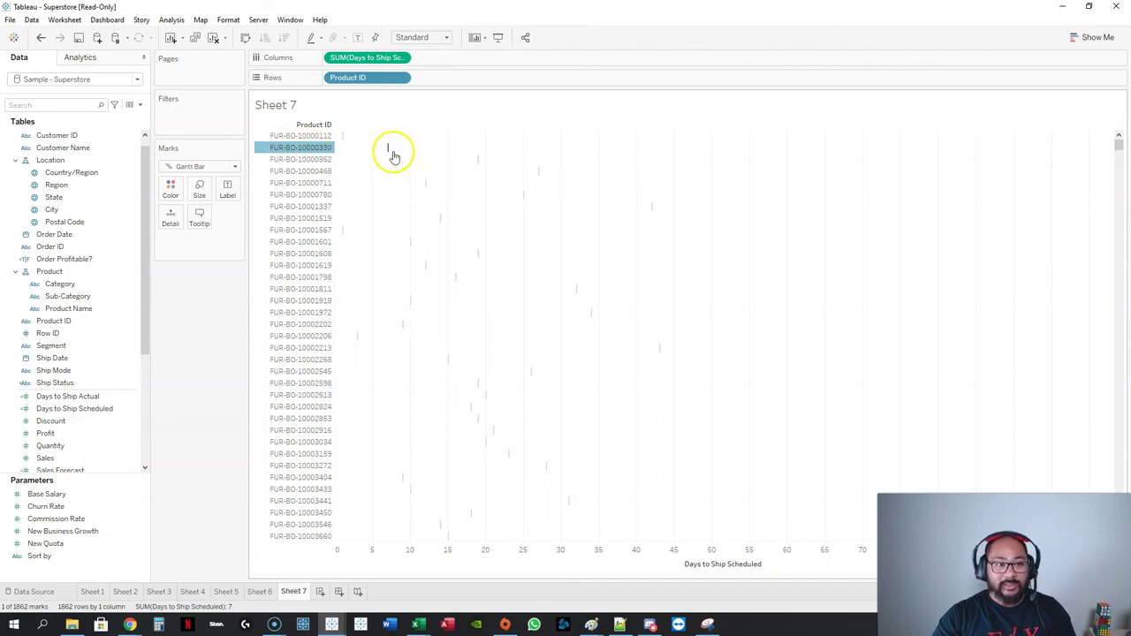
left_click(389, 152)
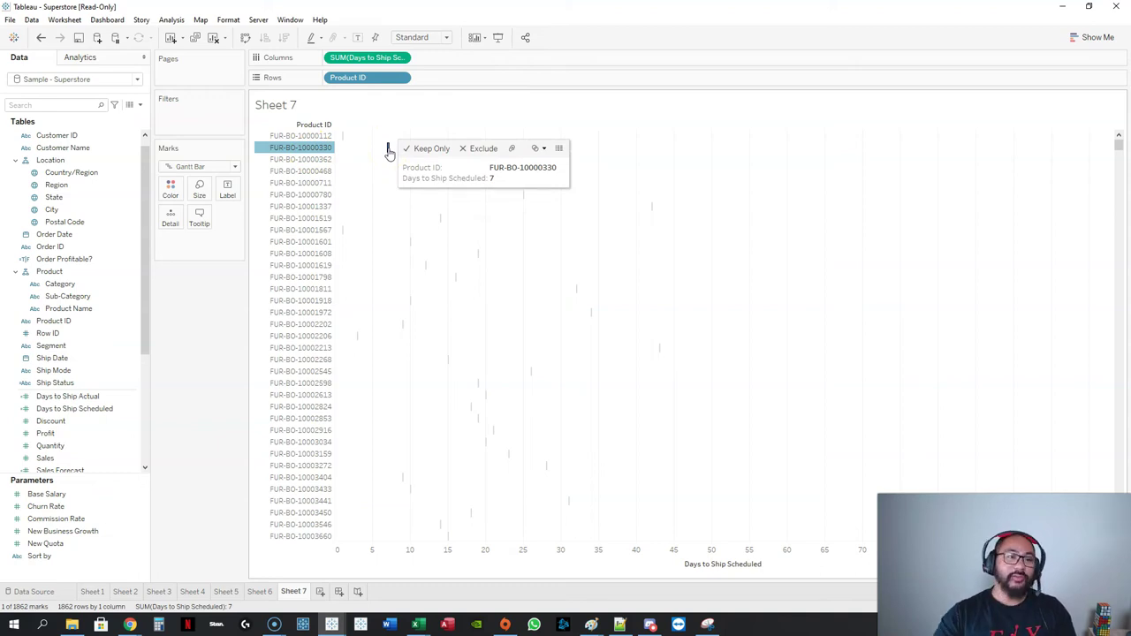
left_click(397, 204)
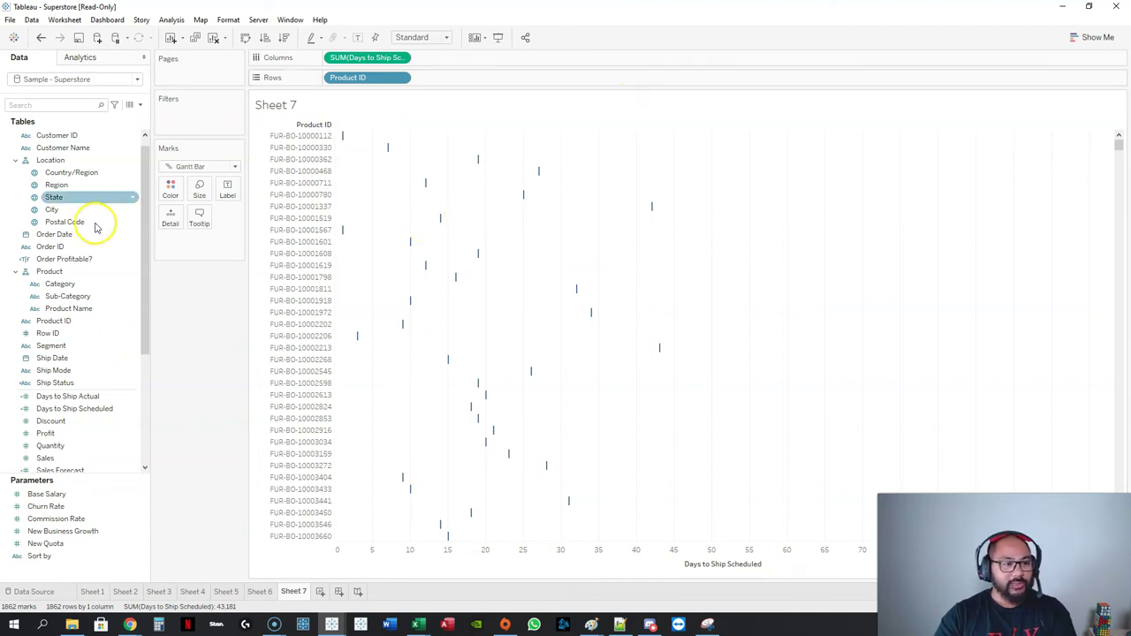
Step: Create a calculated field named Duration with the formula [Days to Ship Scheduled] - [Days to Ship Actual]
left_click(139, 106)
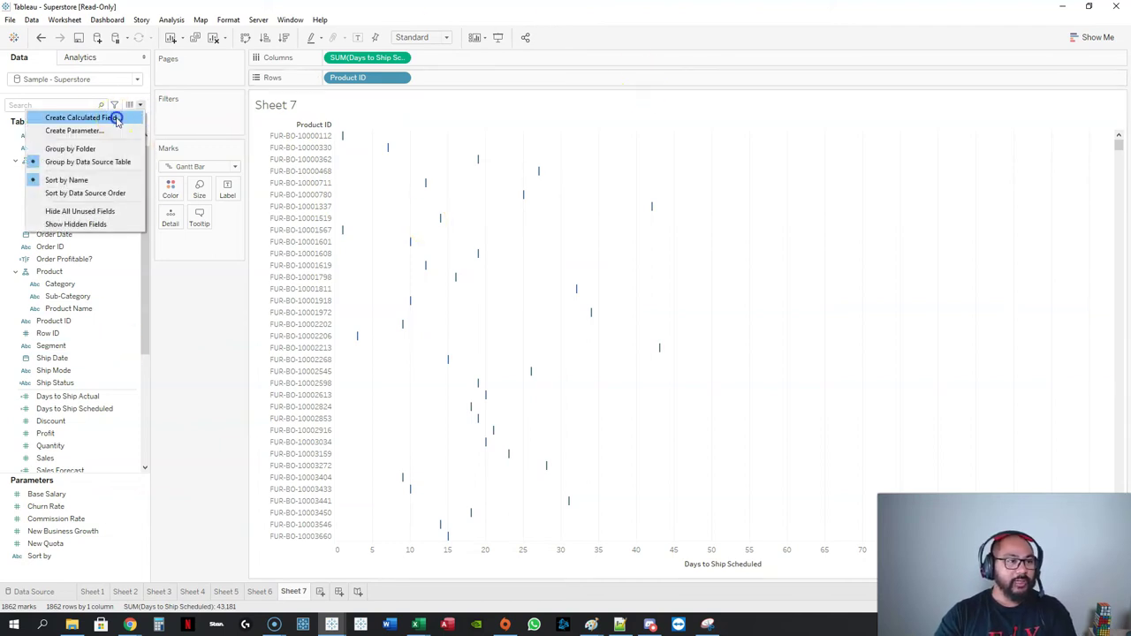
left_click(113, 117)
type("Duration")
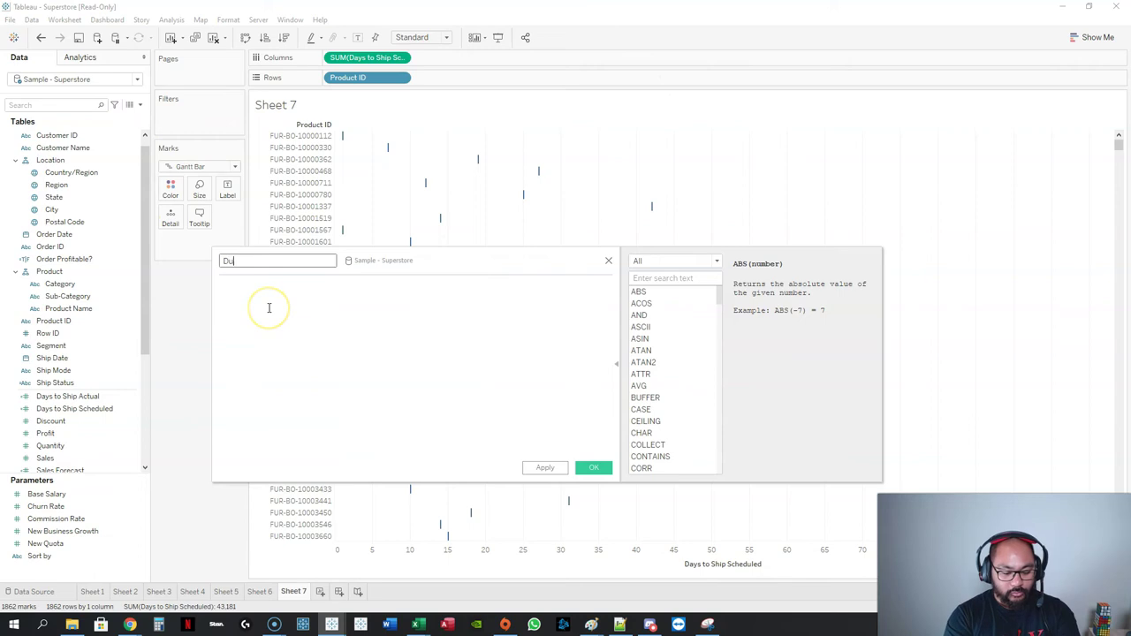
left_click(55, 409)
left_click_drag(55, 411, 382, 345)
type("-")
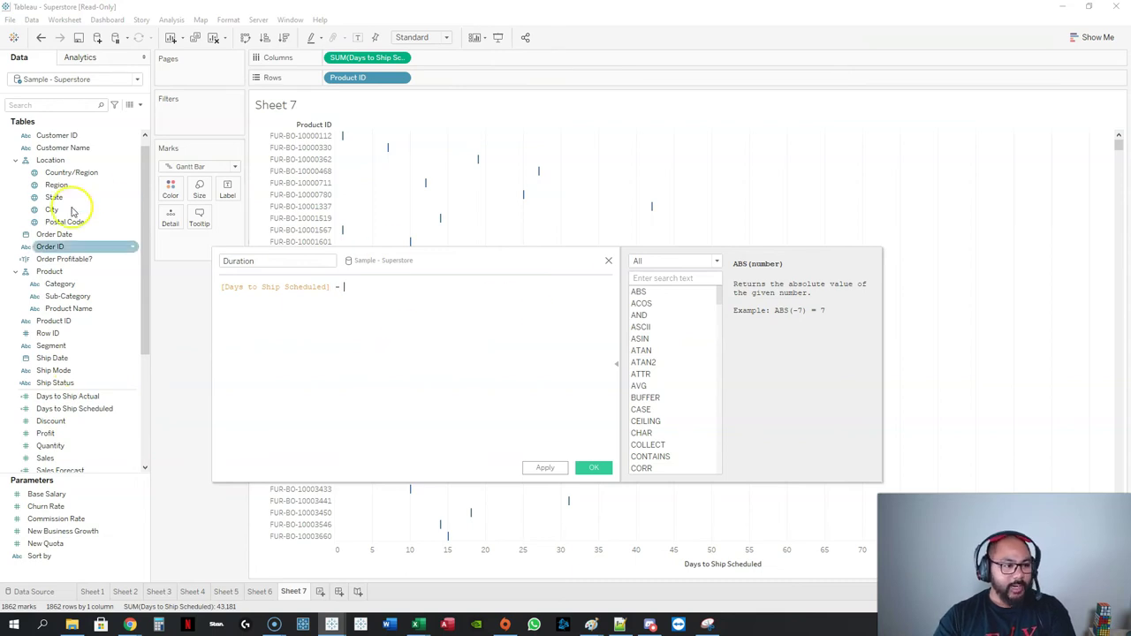
left_click_drag(93, 399, 451, 347)
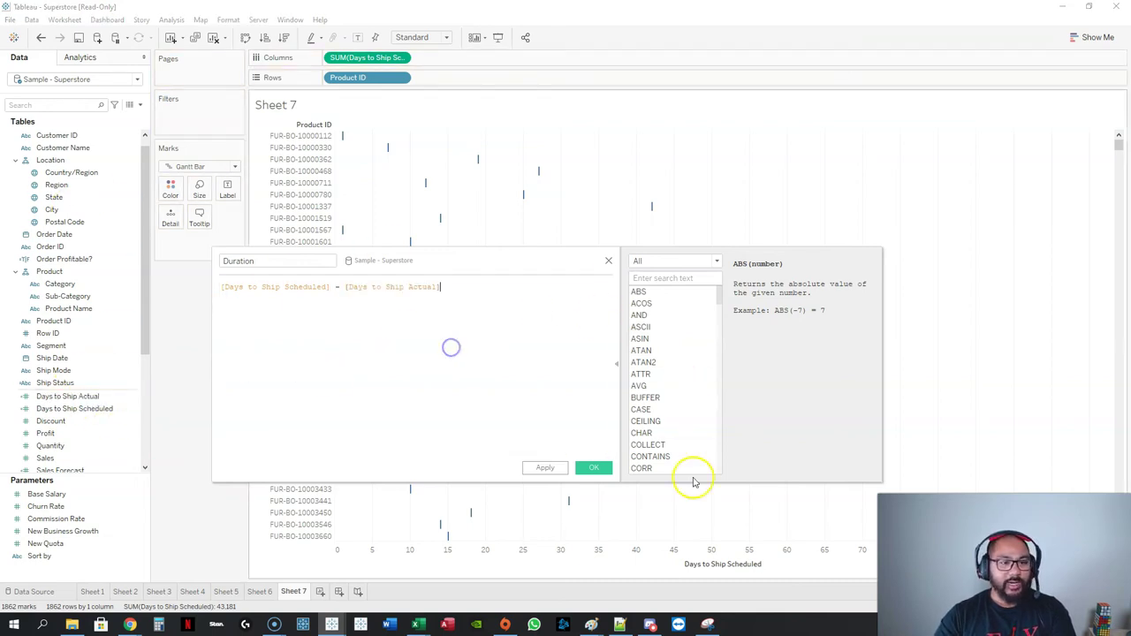
left_click(602, 469)
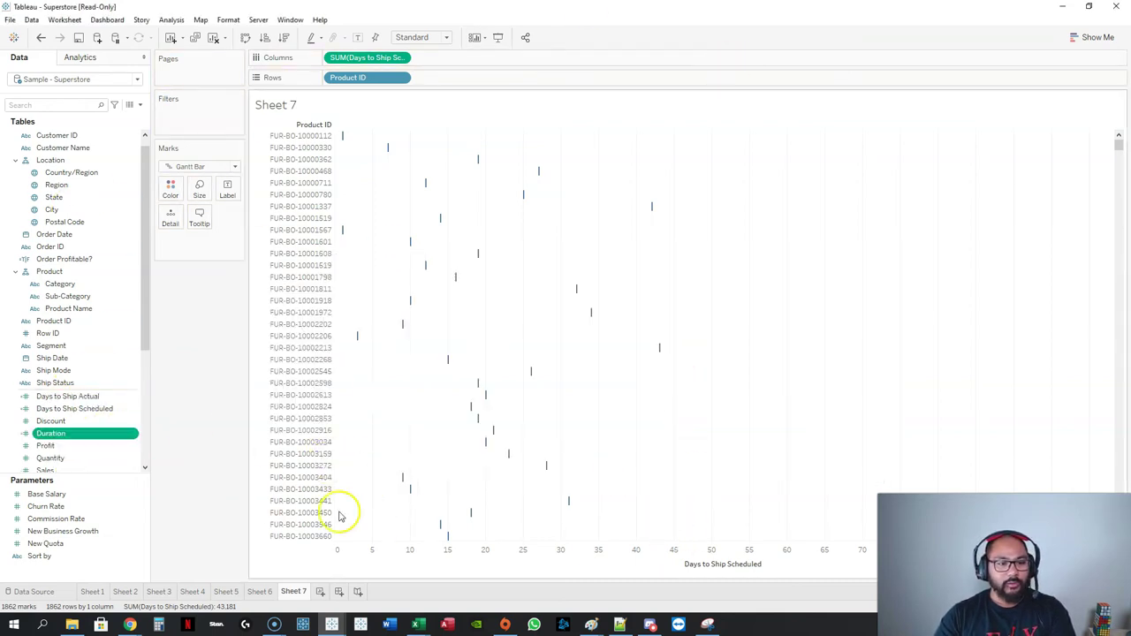
Step: Size the Gantt bars on Sheet 7 by the Duration field
left_click(589, 565)
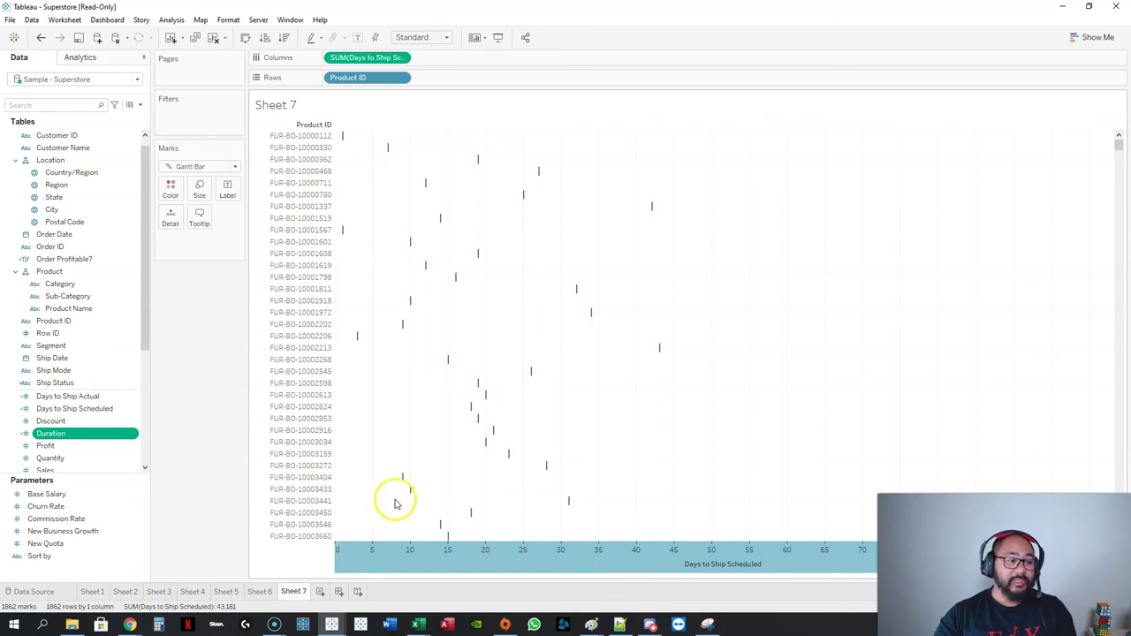
left_click(205, 442)
left_click_drag(110, 444, 202, 189)
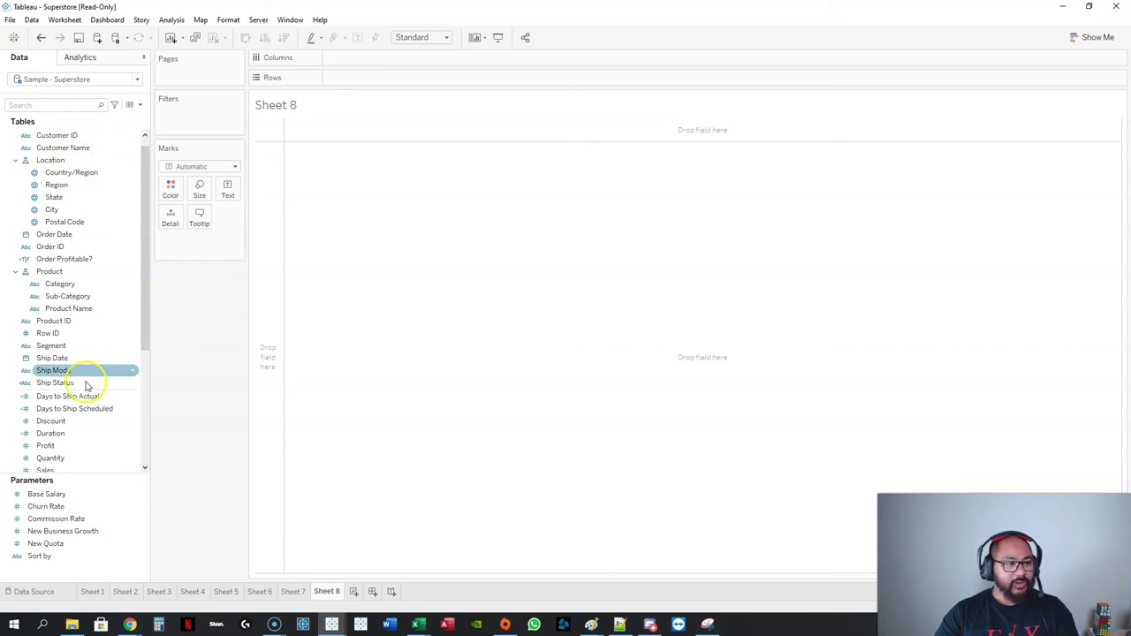
Step: Build a treemap of Sales by Product Name on the empty Sheet 8
double_click(69, 308)
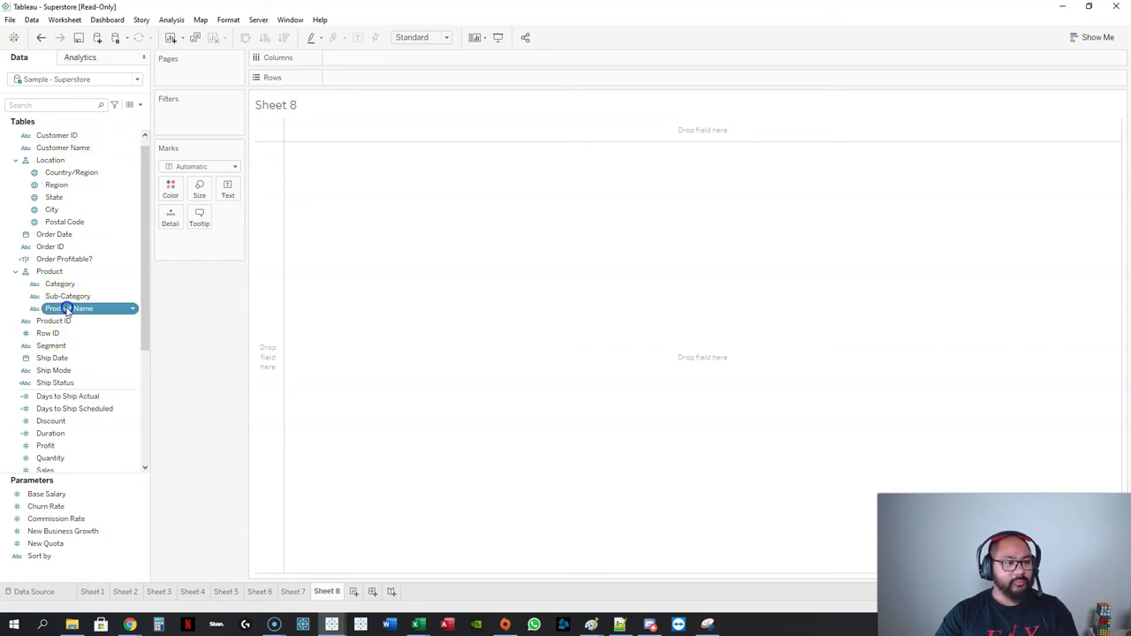
double_click(86, 469)
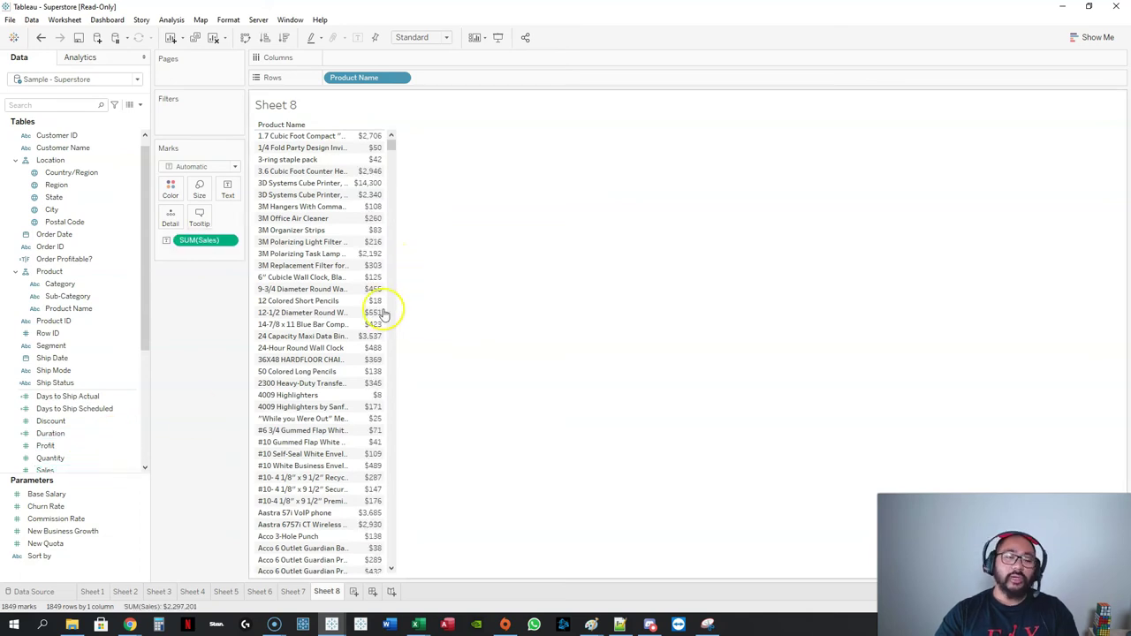
left_click(1097, 37)
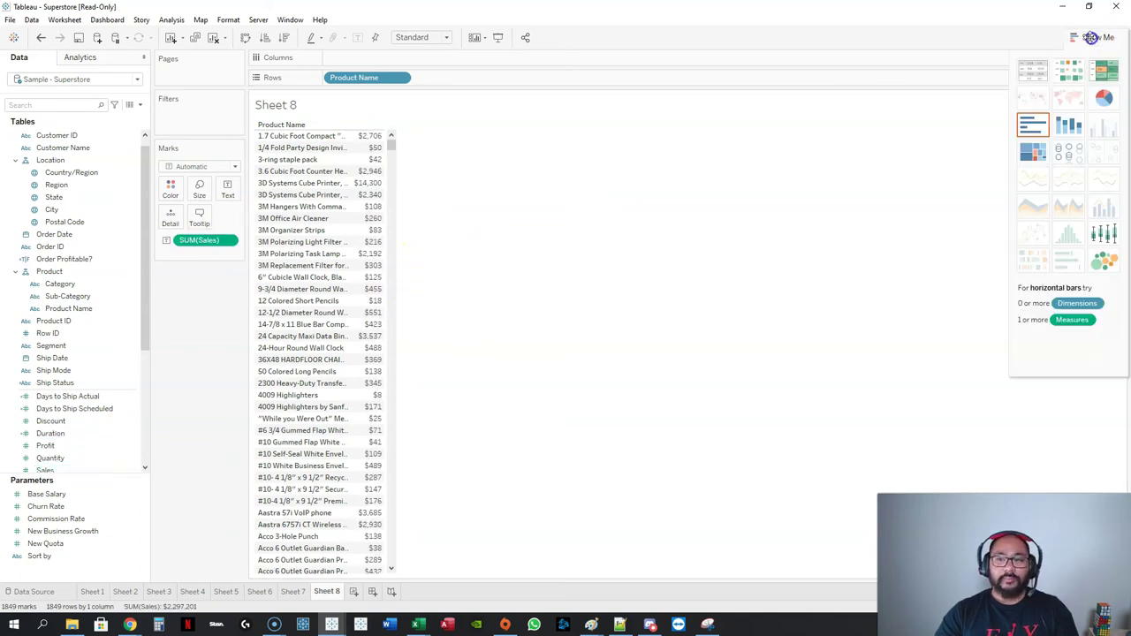
left_click(1025, 159)
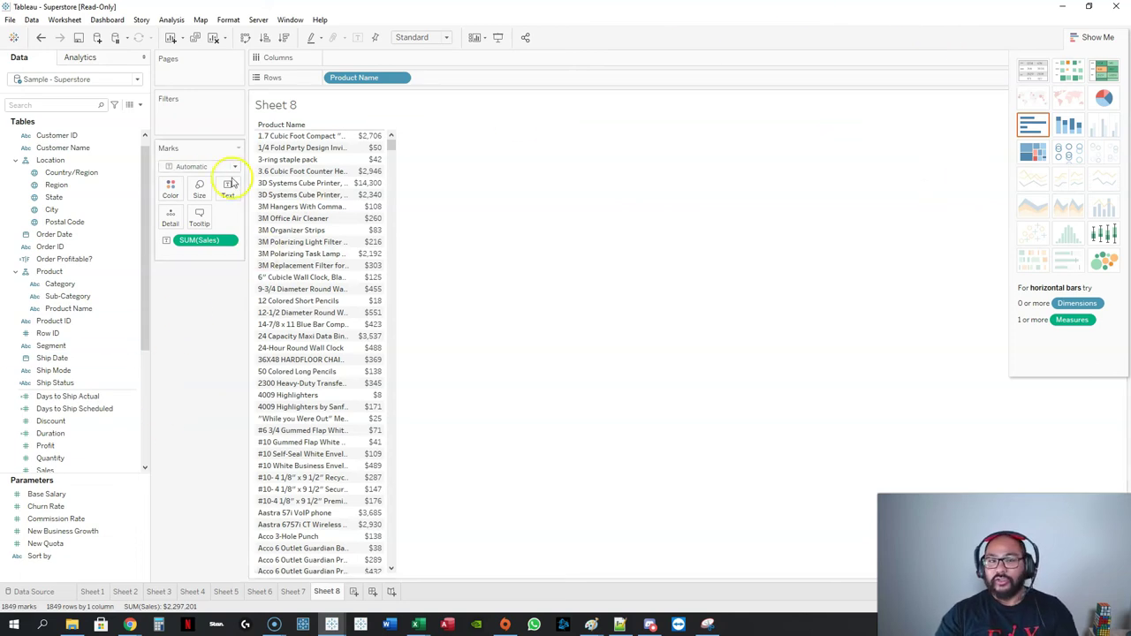
left_click(1030, 155)
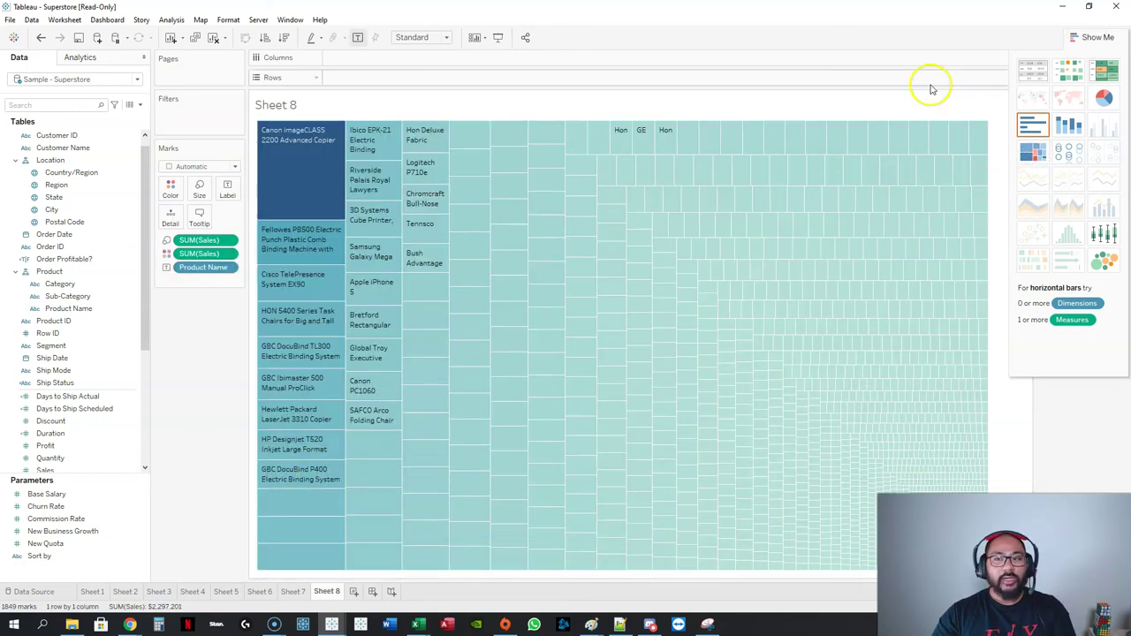
left_click(1095, 37)
Step: Remove Sales from the treemap's color encoding and fit the chart to Entire View
left_click_drag(197, 254, 189, 307)
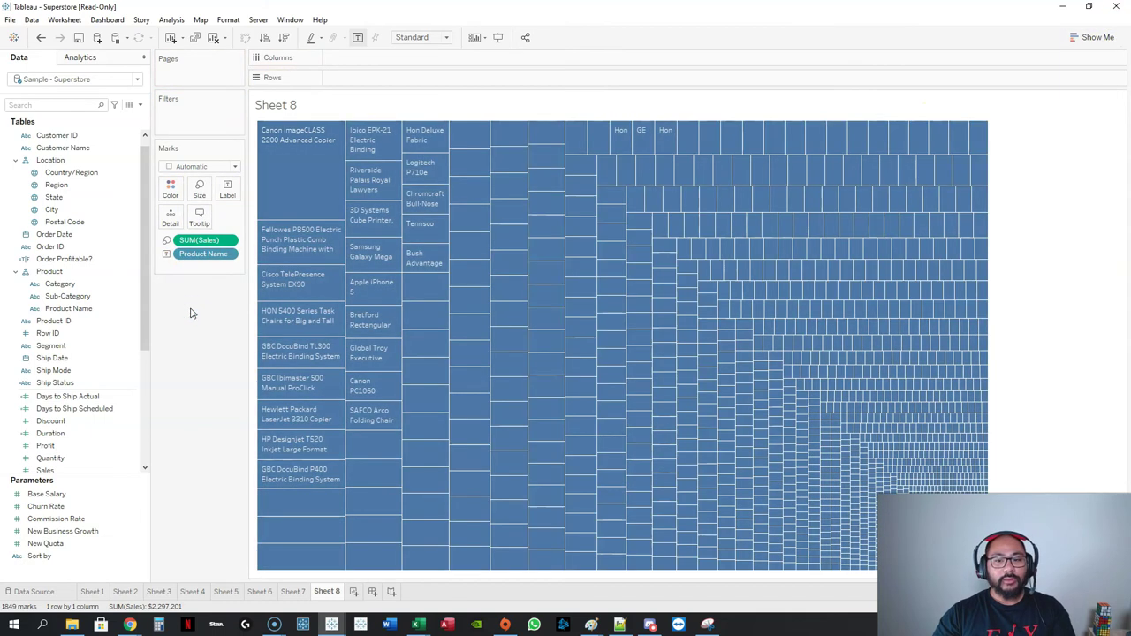
left_click(429, 35)
left_click(426, 81)
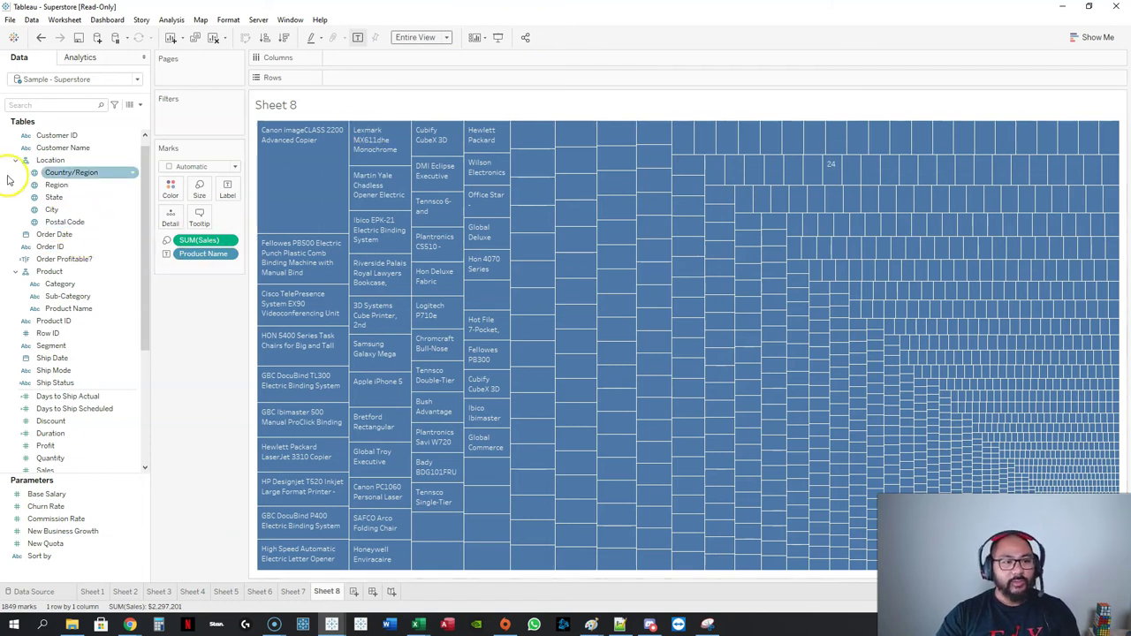
Step: Color the treemap by Region and add State as a detail level
left_click(55, 185)
left_click_drag(55, 187, 174, 189)
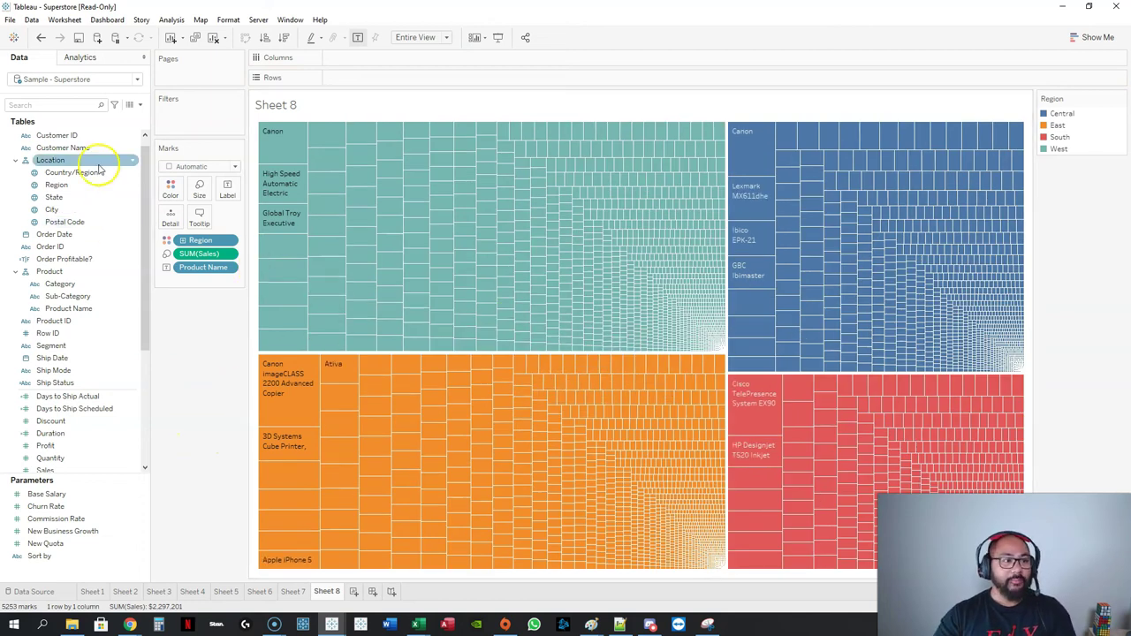
left_click(64, 198)
left_click_drag(58, 199, 173, 223)
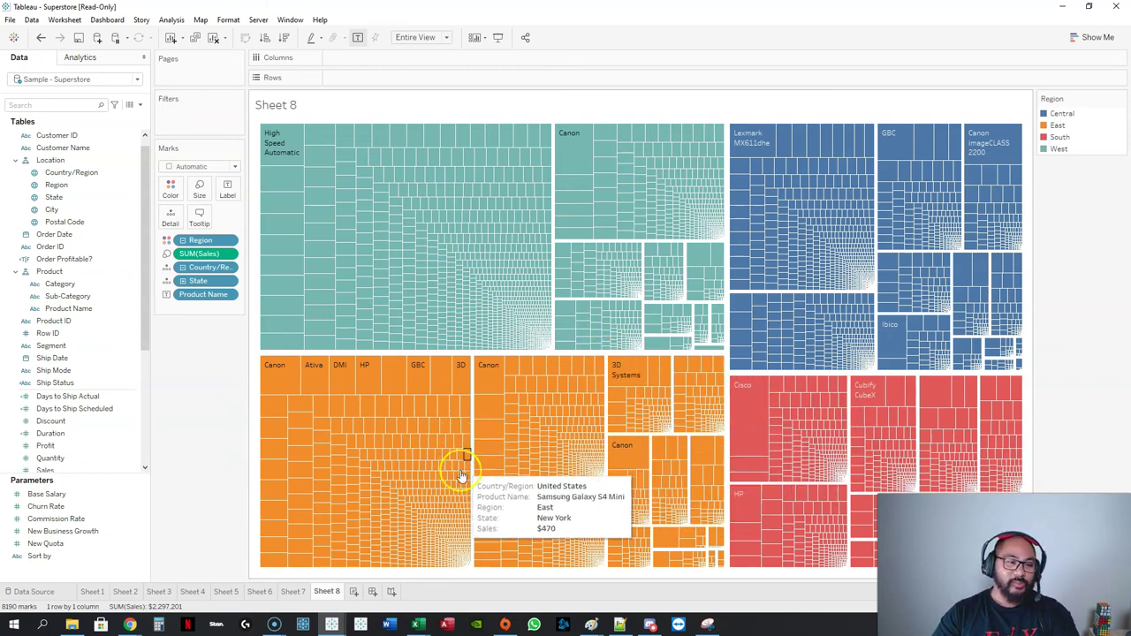
Step: Split the treemap into separate columns by Category
left_click(53, 272)
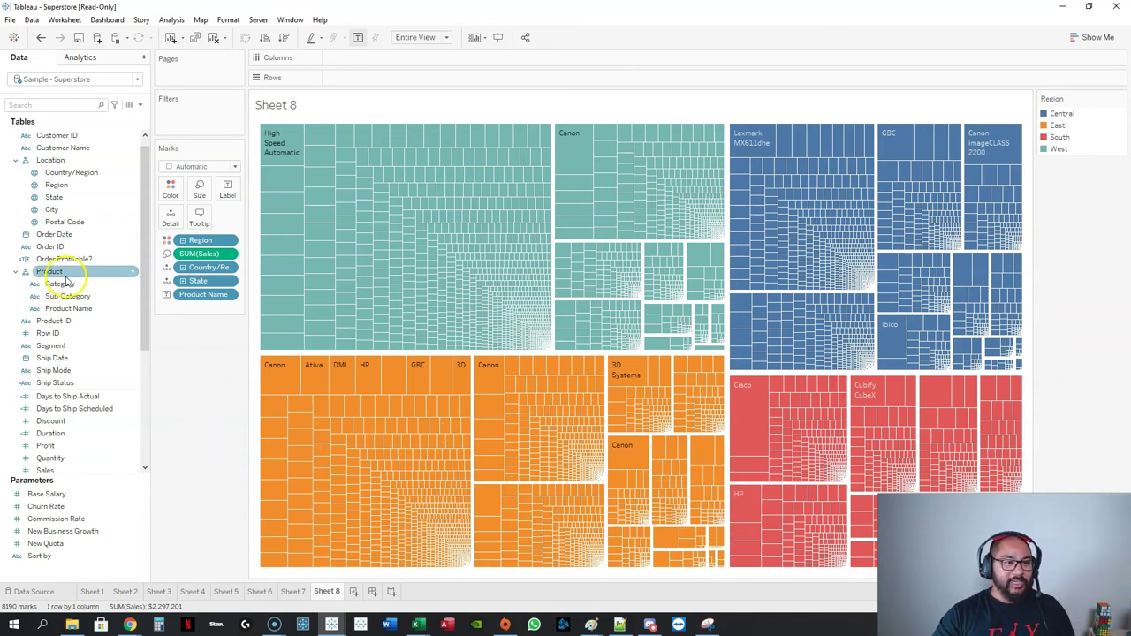
left_click(71, 285)
left_click_drag(71, 285, 378, 53)
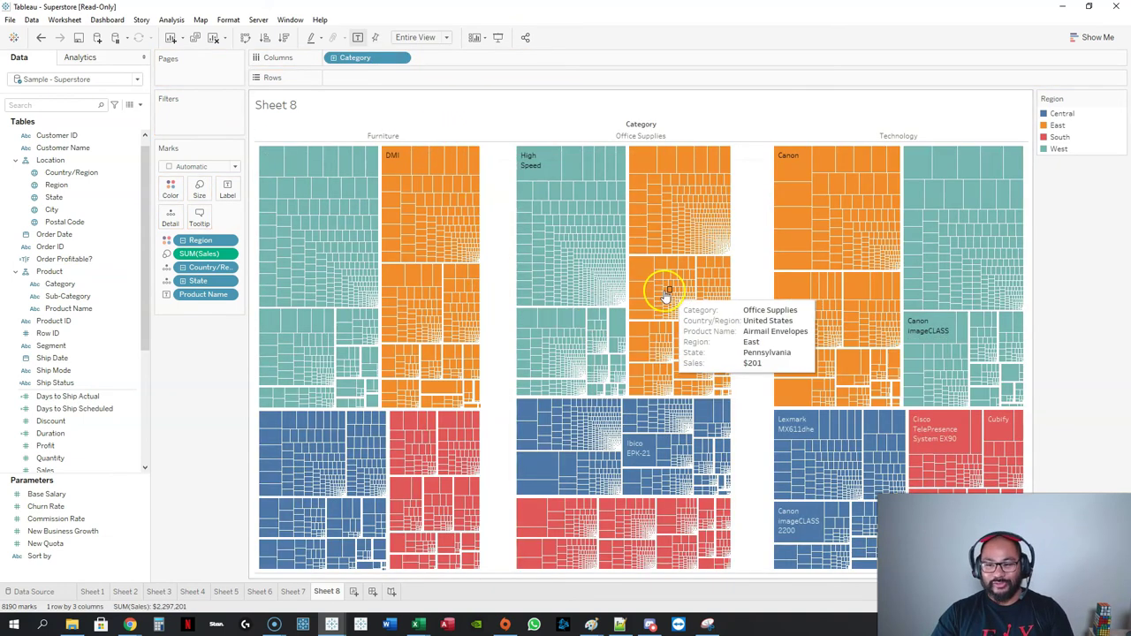
Step: Add a new worksheet after Sheet 8
left_click(353, 592)
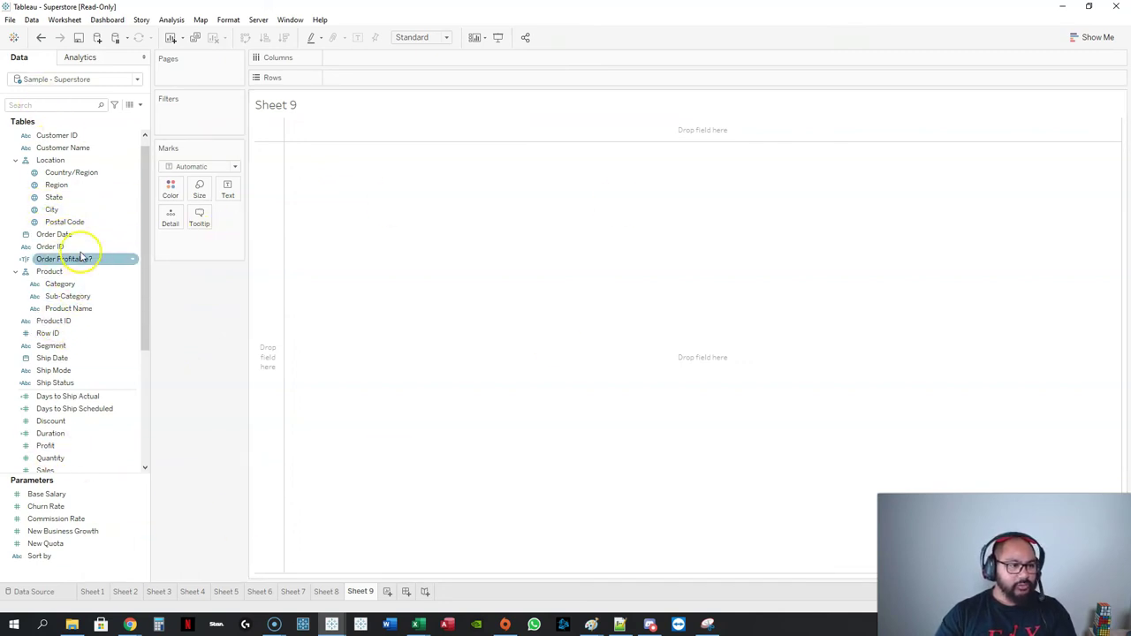
scroll(62, 231, "up", 1)
left_click(62, 210)
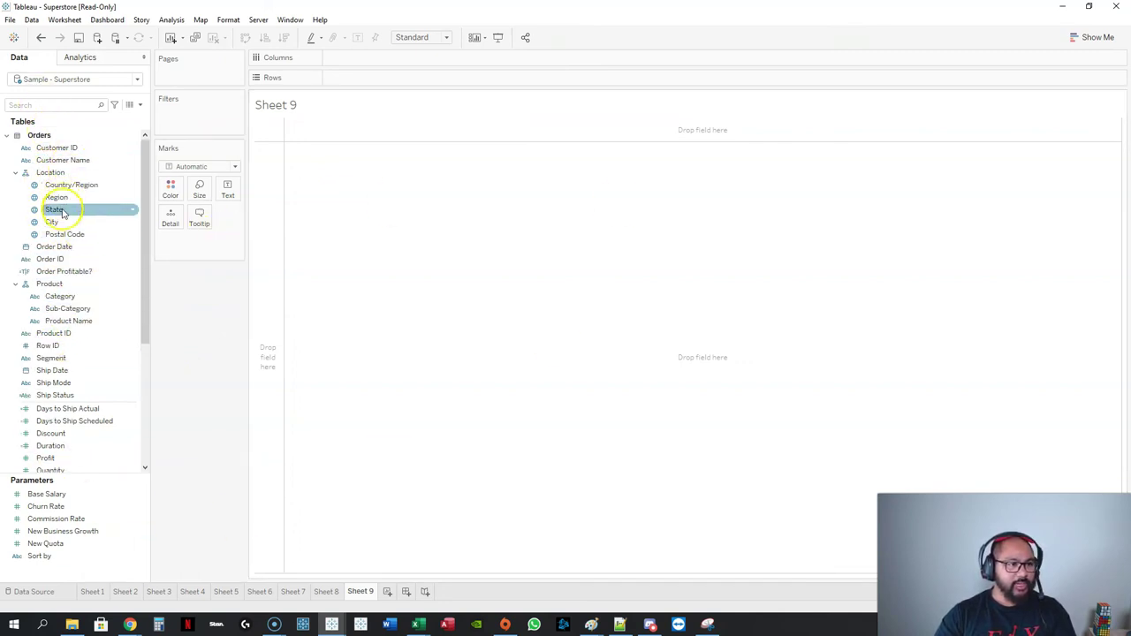
double_click(55, 212)
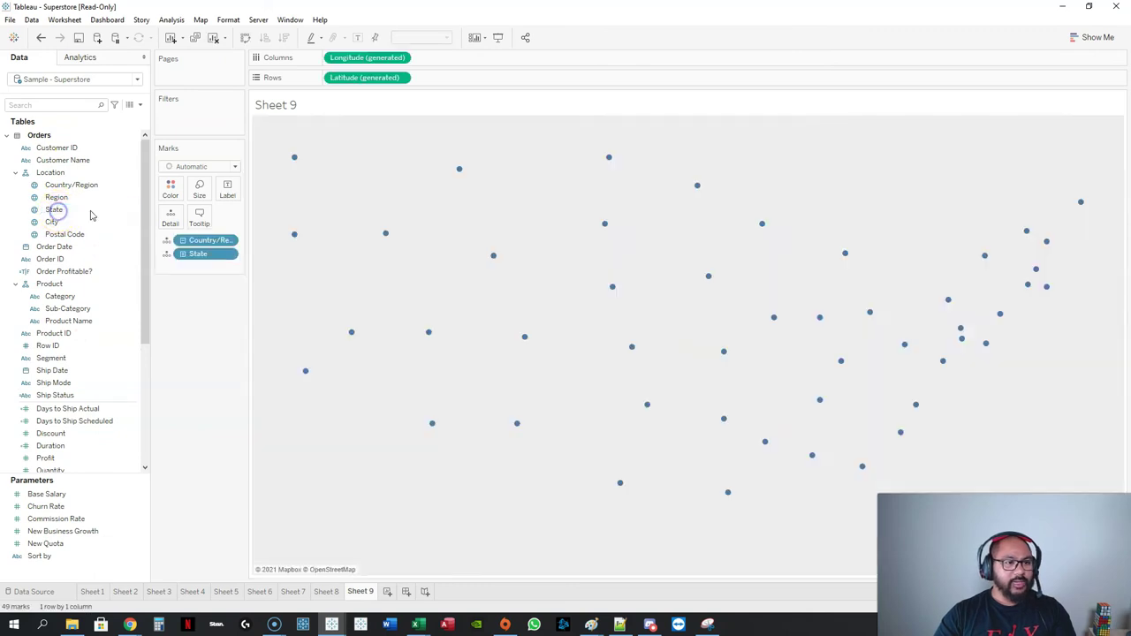
mouse_move(770, 227)
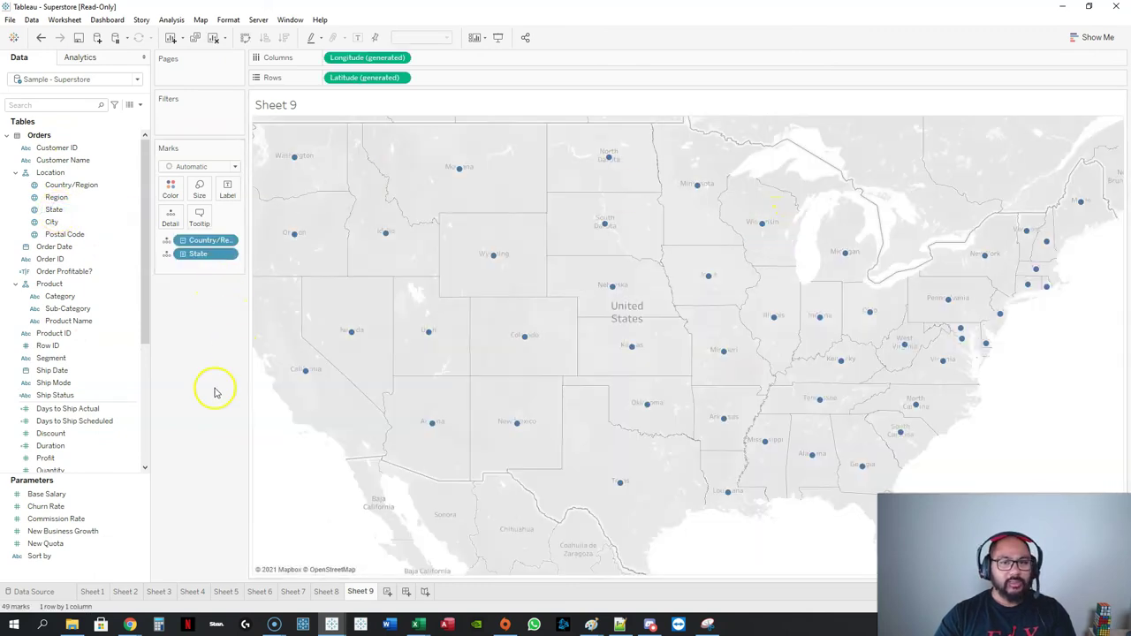
left_click(54, 212)
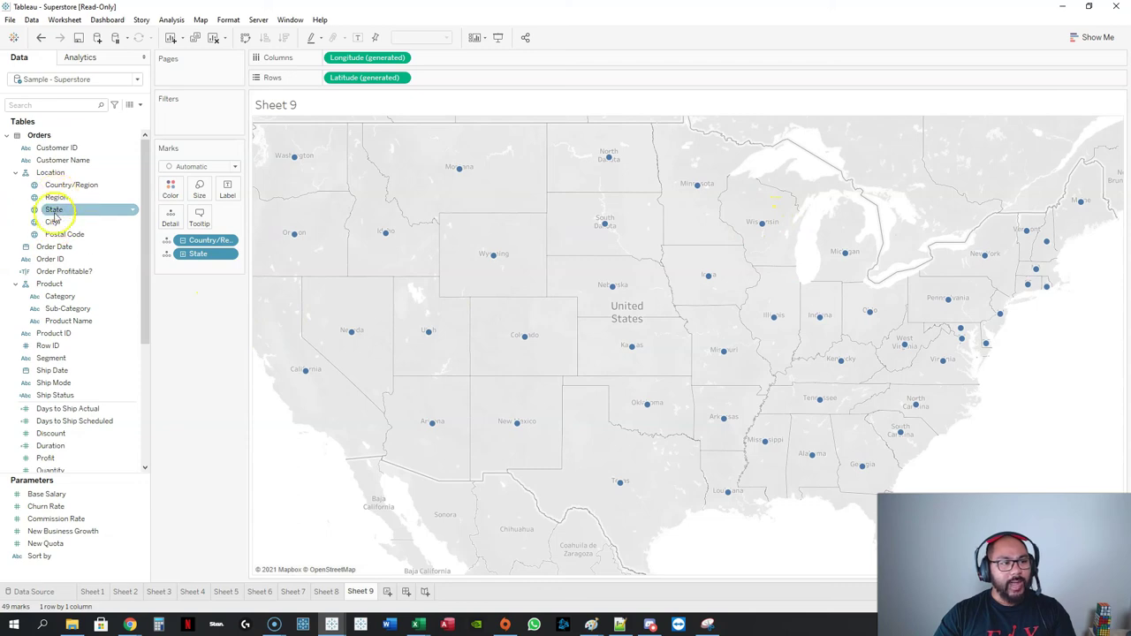
left_click(58, 187)
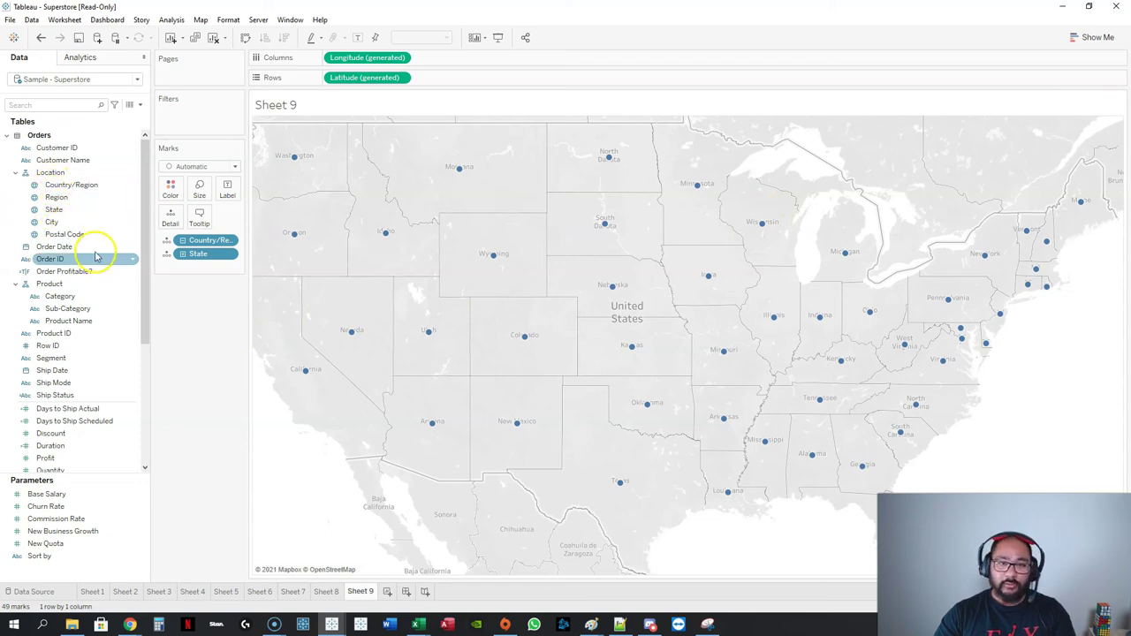
mouse_move(771, 223)
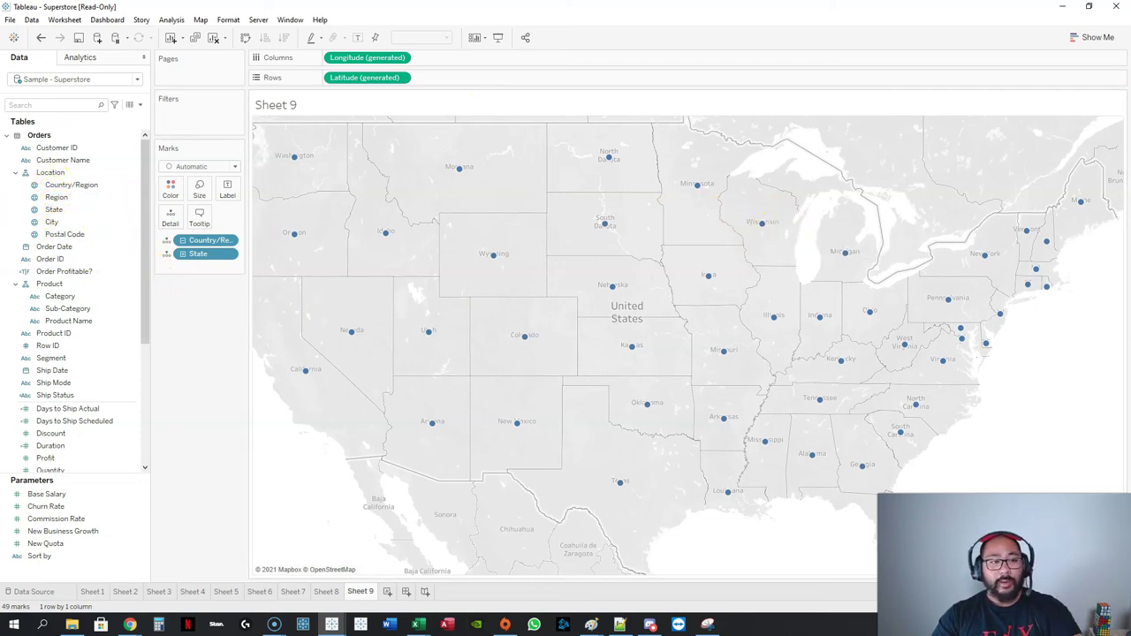
left_click(213, 37)
Step: List State down the rows of Sheet 9 and show the Quantity for each state
left_click(96, 210)
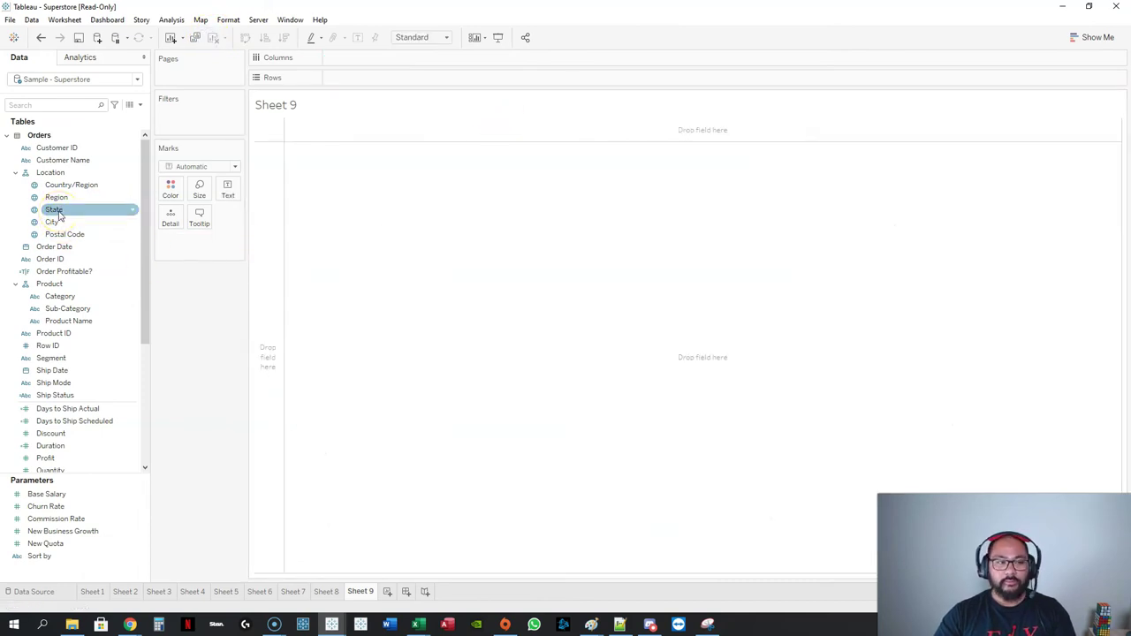
left_click(57, 213)
left_click_drag(56, 212, 274, 161)
left_click_drag(264, 213, 345, 78)
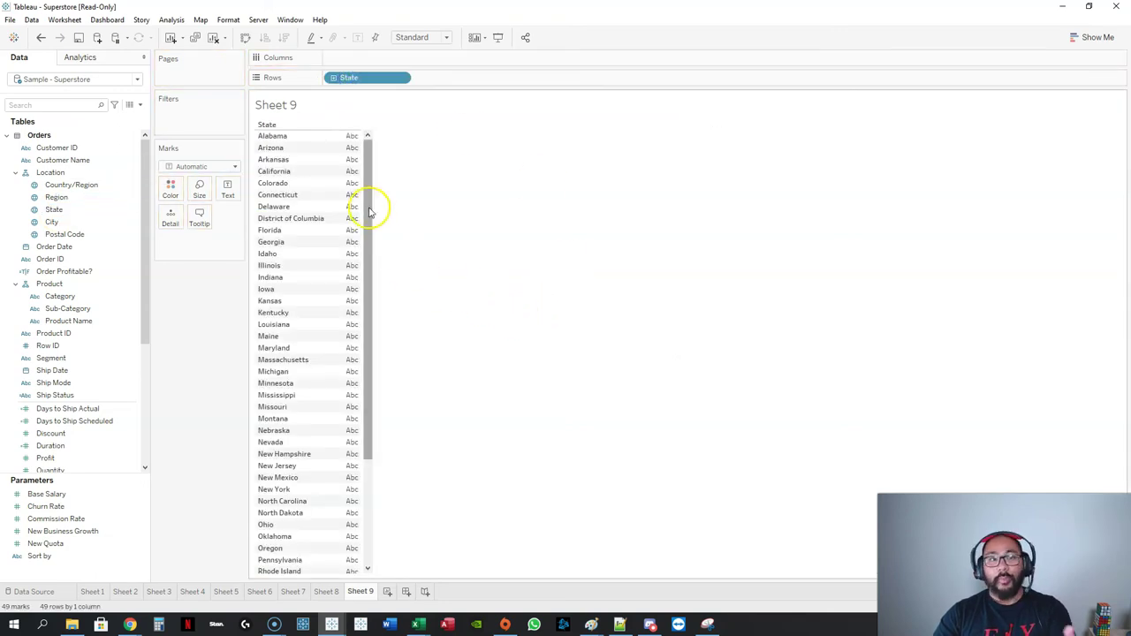
scroll(144, 210, "down", 5)
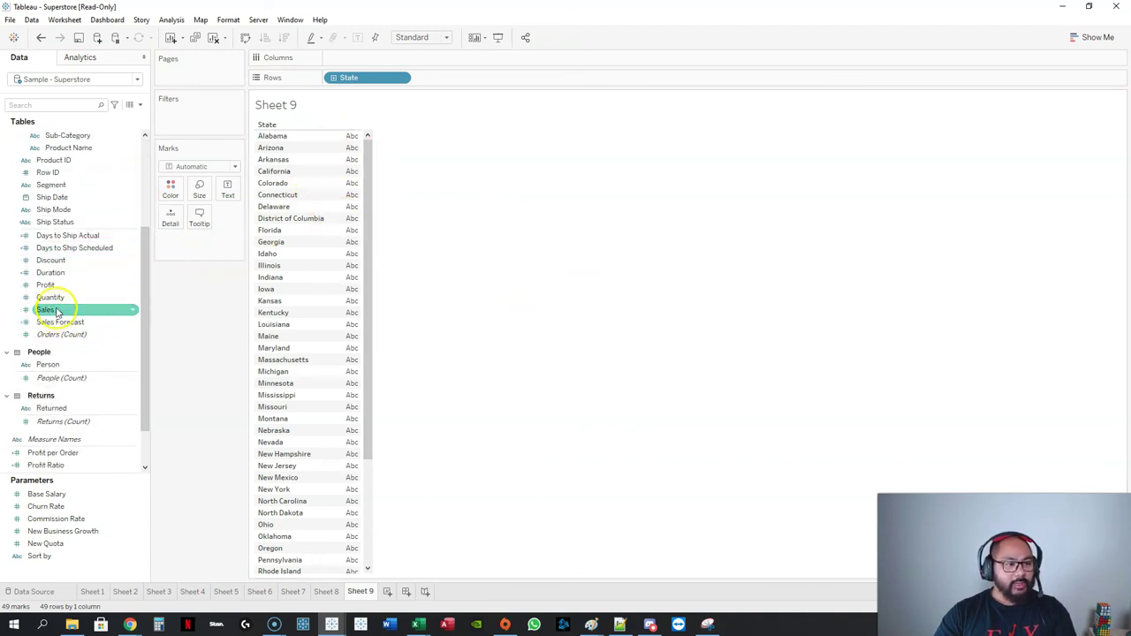
double_click(50, 297)
left_click_drag(366, 184, 369, 113)
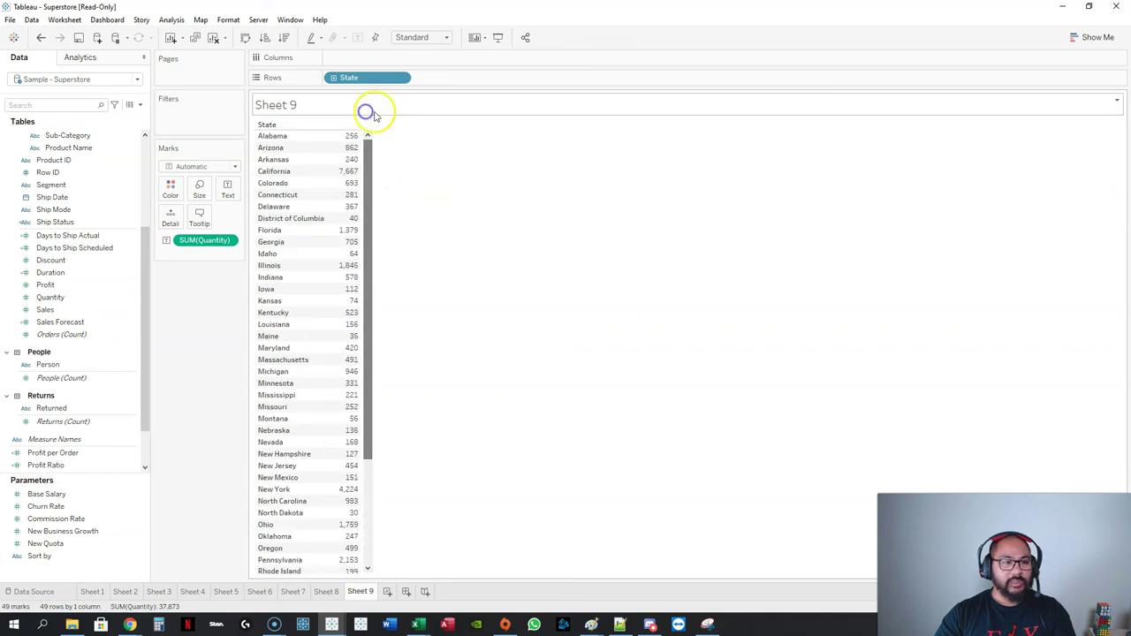
Step: Convert the State and Quantity table into a packed bubbles chart
left_click(1083, 40)
left_click(1105, 263)
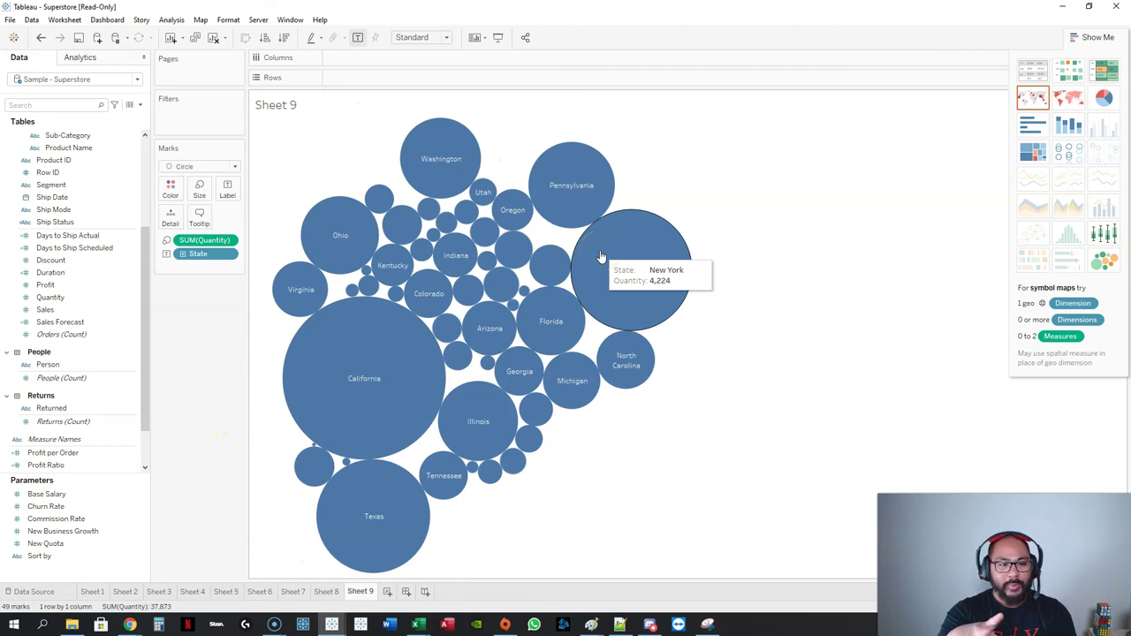
left_click(1095, 39)
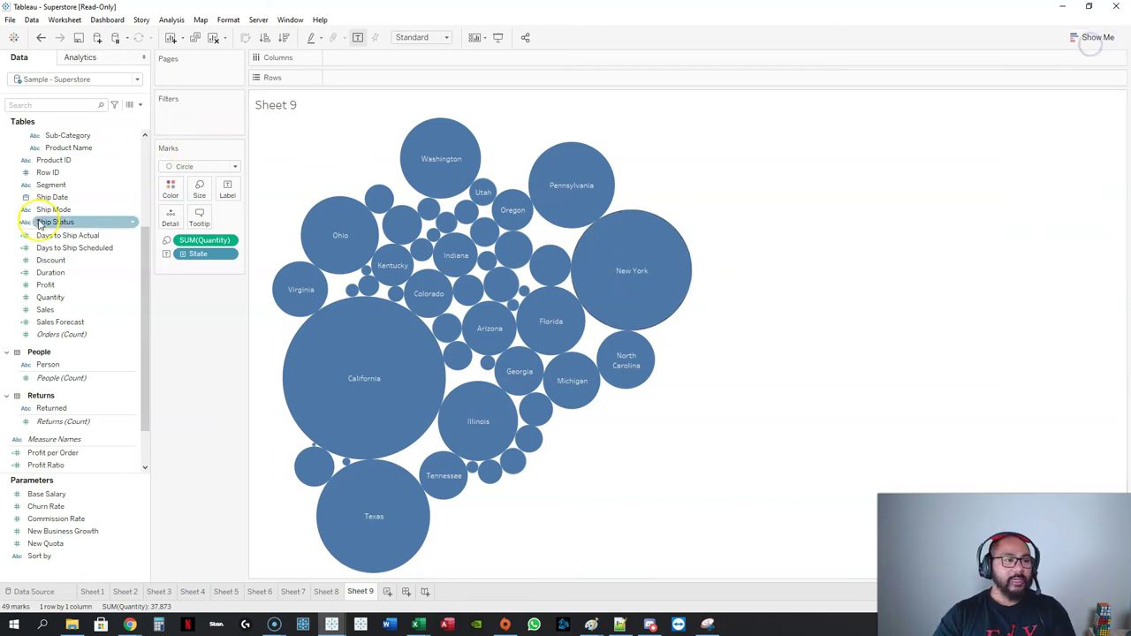
Step: Color the packed bubbles by Segment and fit the chart to Entire View
scroll(39, 225, "up", 4)
left_click_drag(67, 338, 171, 187)
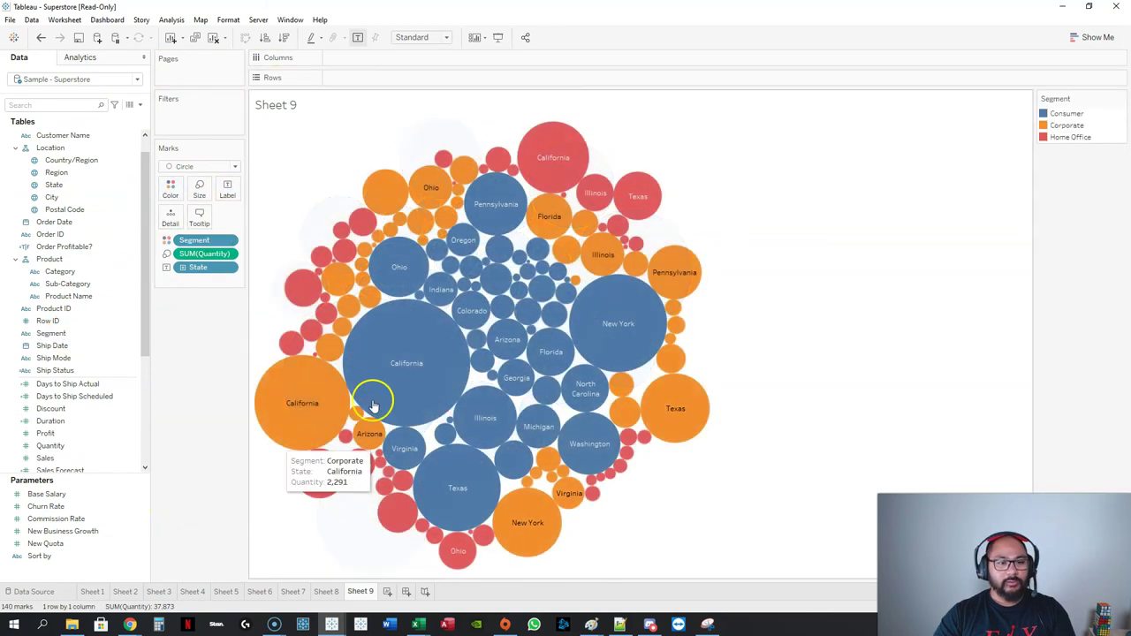
left_click(412, 37)
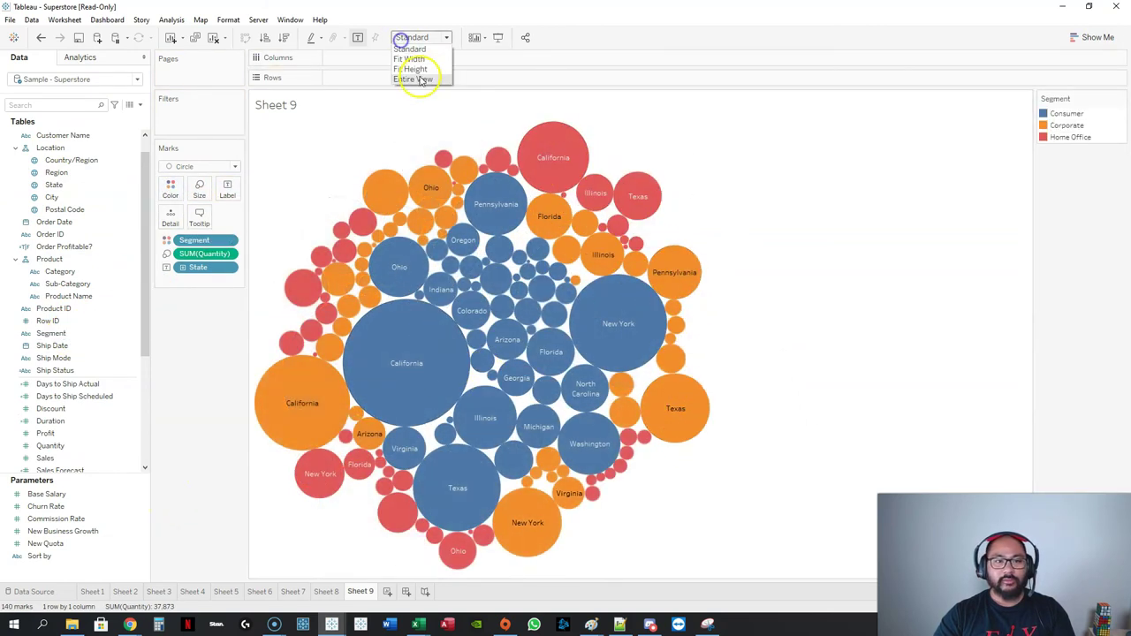
left_click(420, 79)
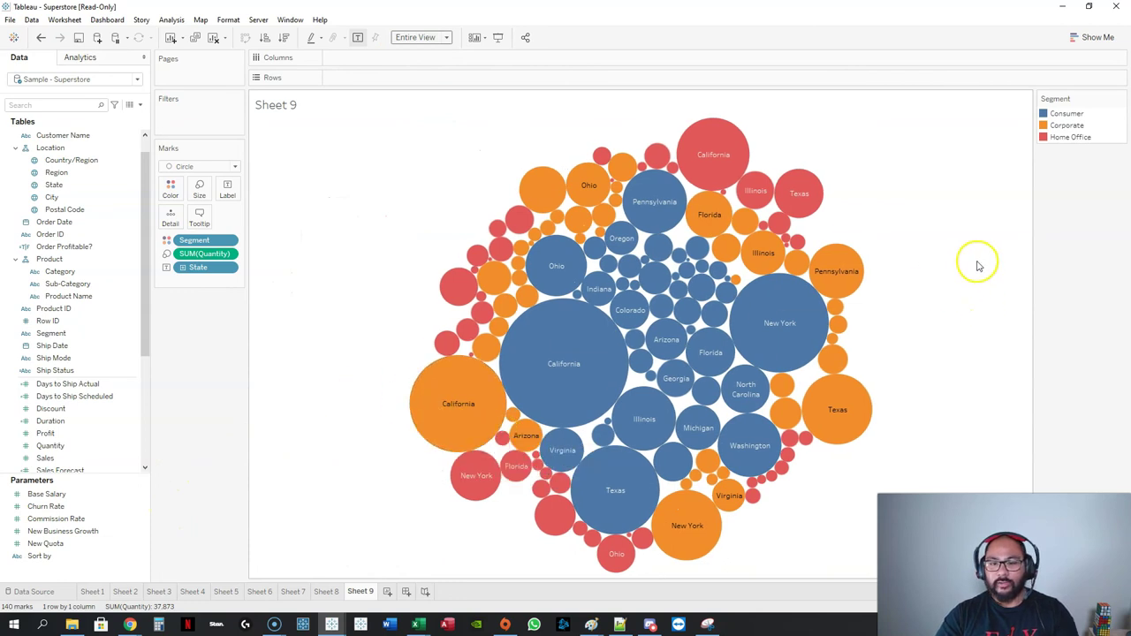
mouse_move(723, 320)
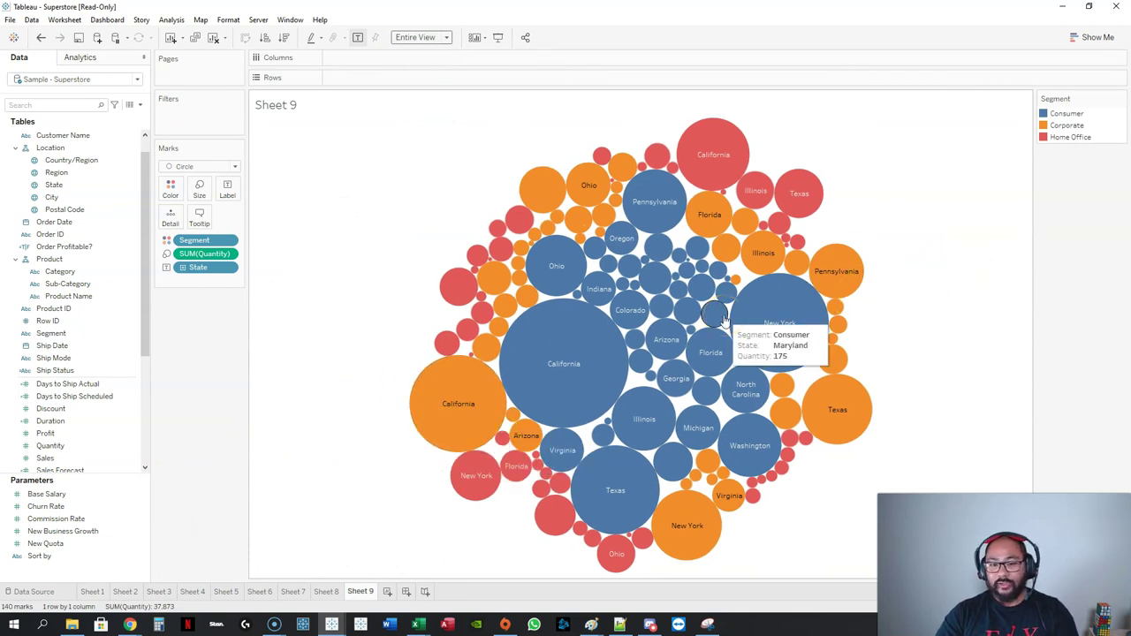
Step: Add a new worksheet and plot Quantity by Category as a bar chart
left_click(386, 592)
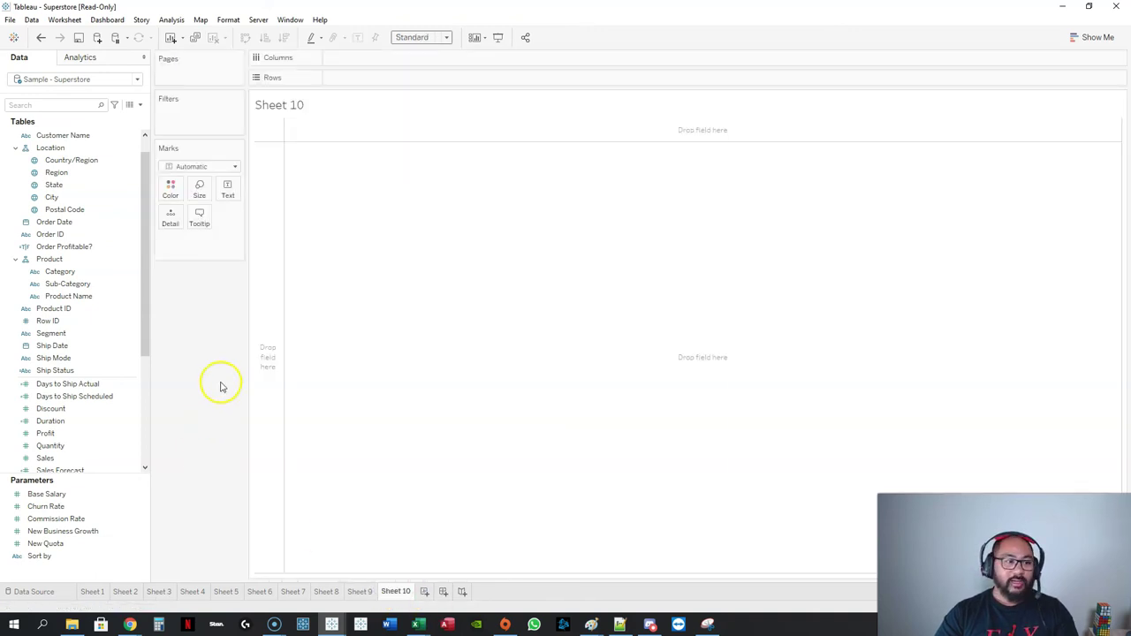
left_click_drag(144, 293, 141, 309)
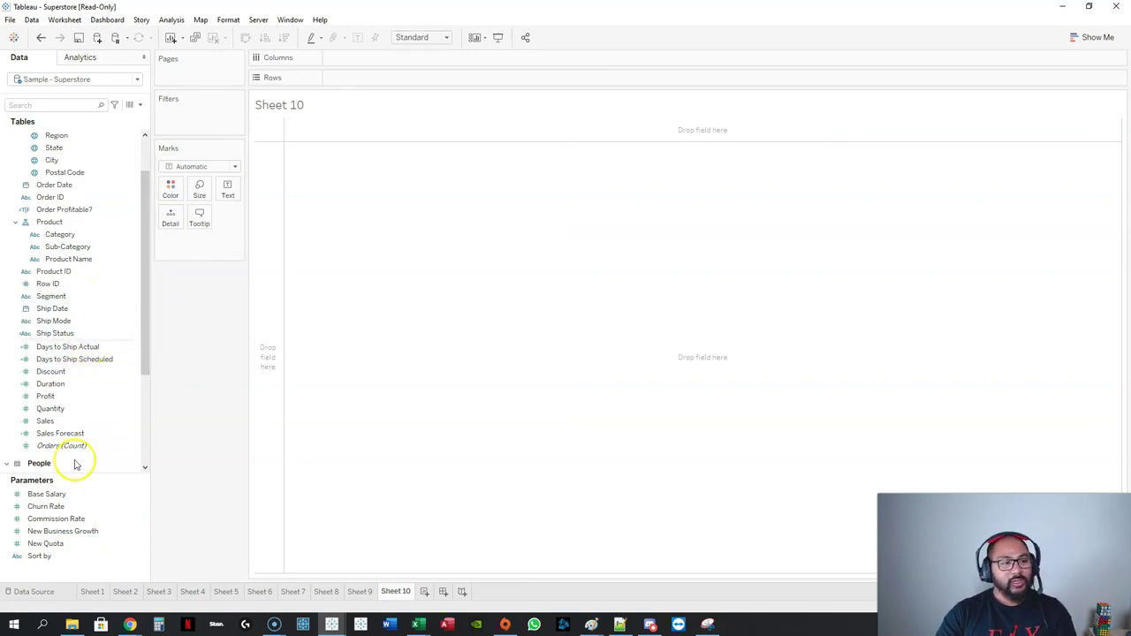
double_click(61, 410)
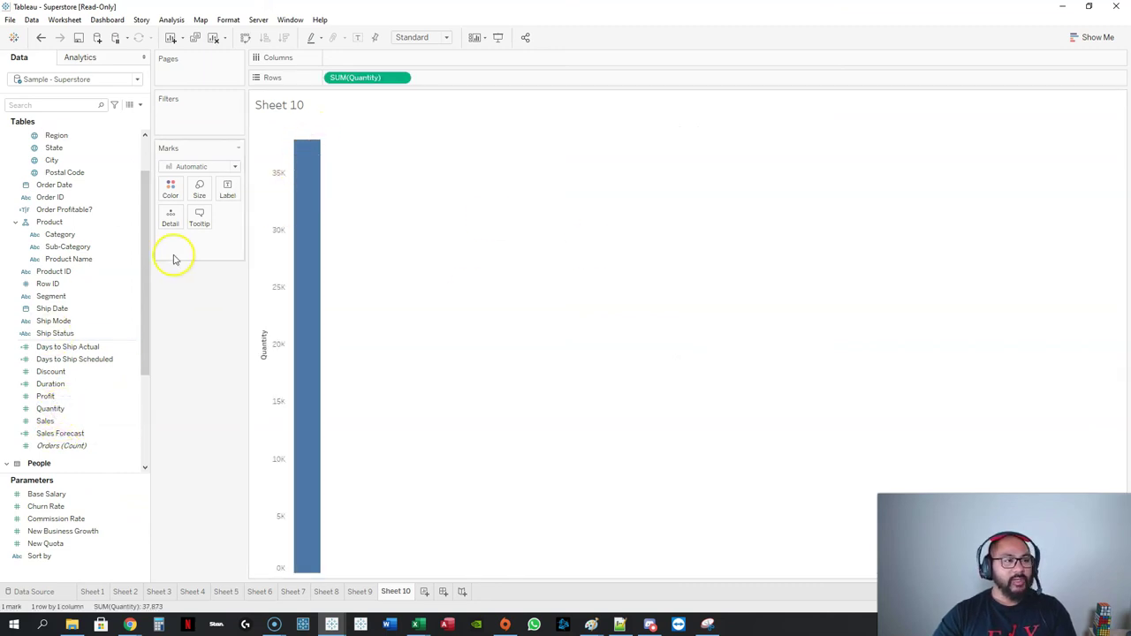
double_click(60, 234)
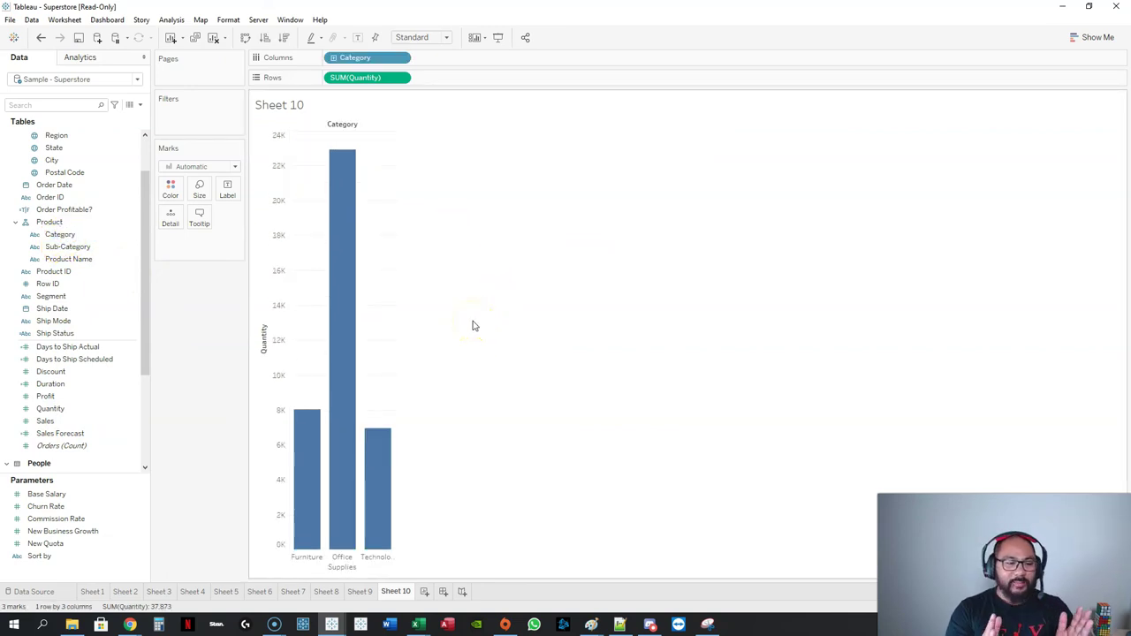
mouse_move(382, 503)
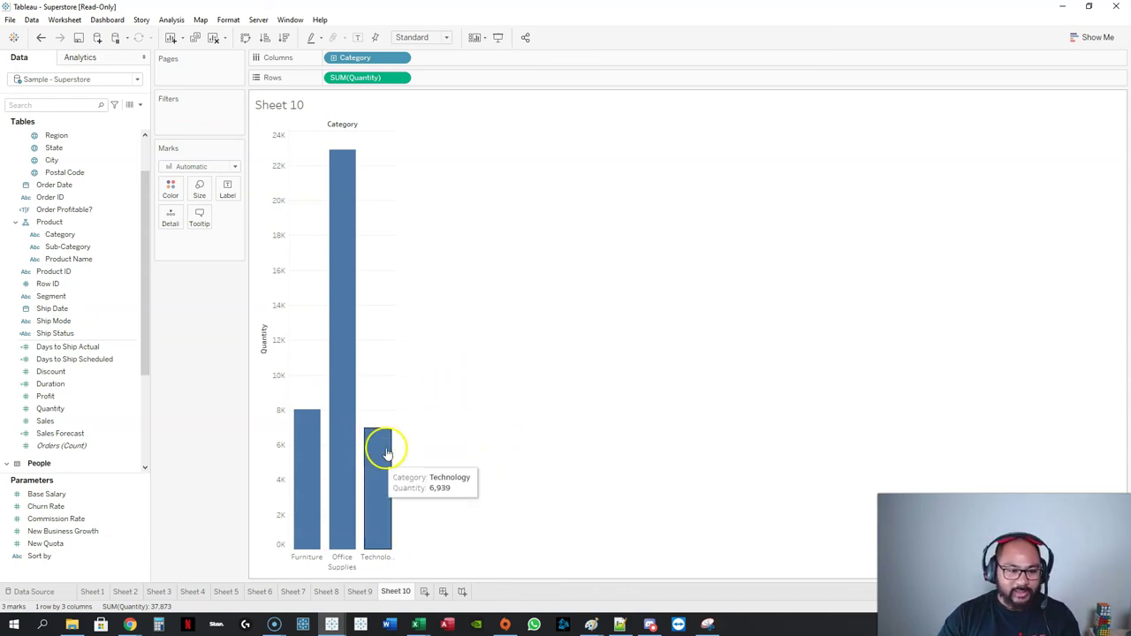
Step: Convert the Category bar chart into a pie chart and fit it to Entire View
left_click(1096, 37)
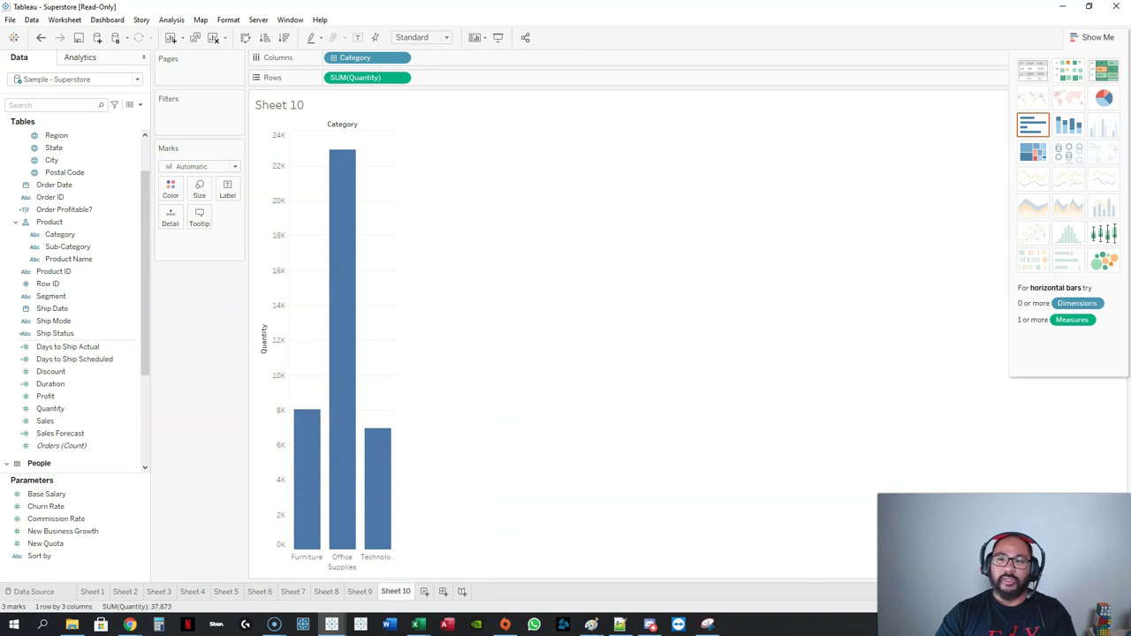
left_click(1104, 98)
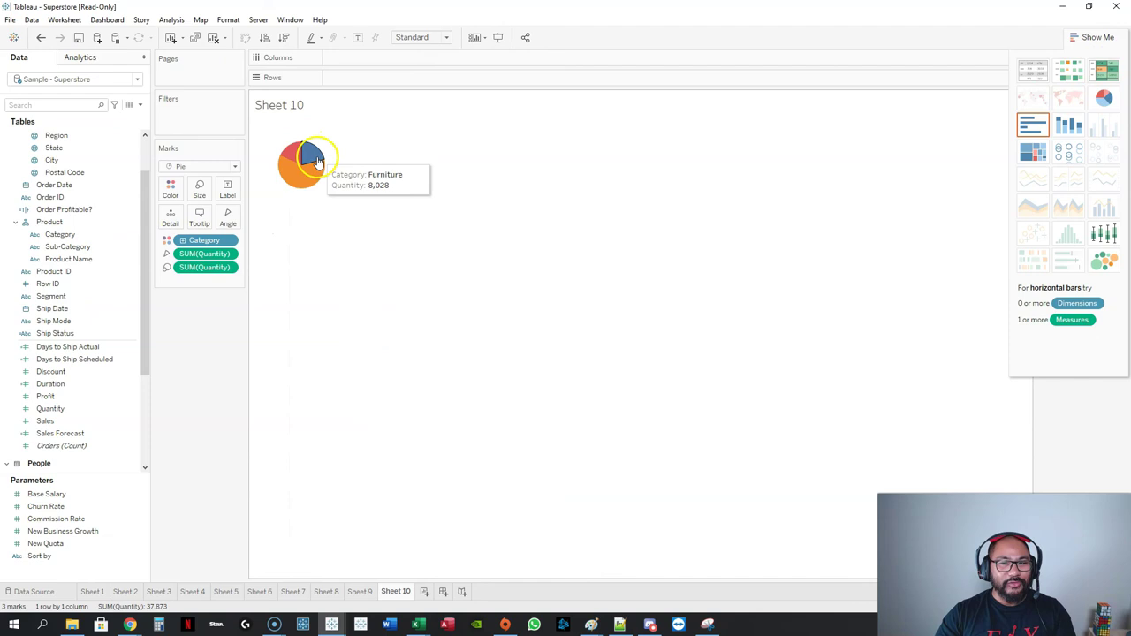
left_click(1091, 37)
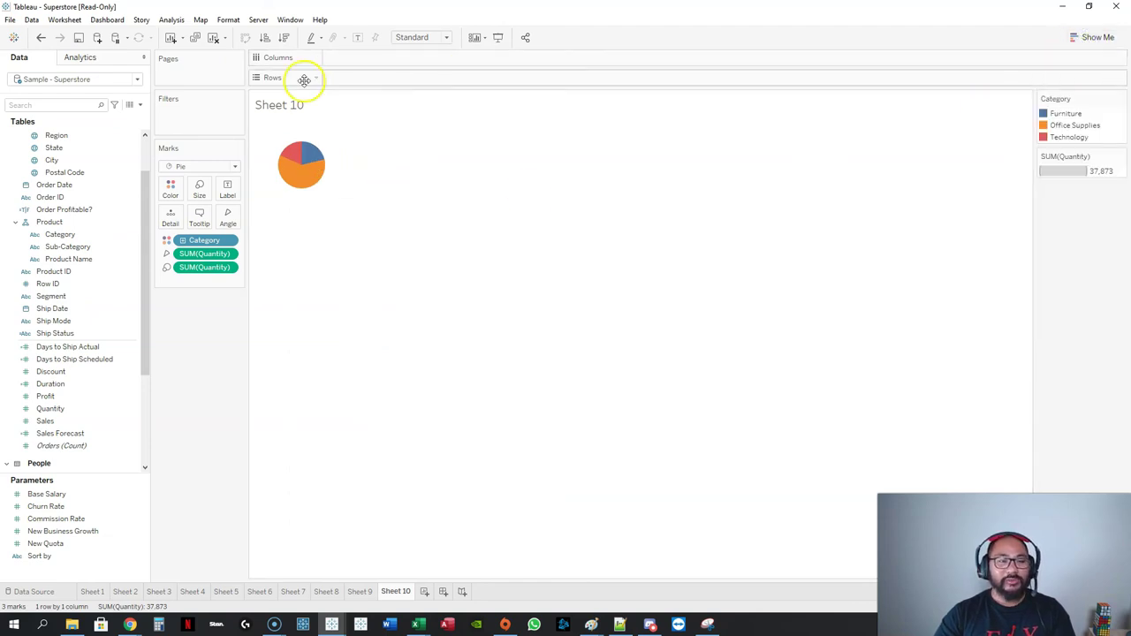
left_click(439, 35)
left_click(429, 78)
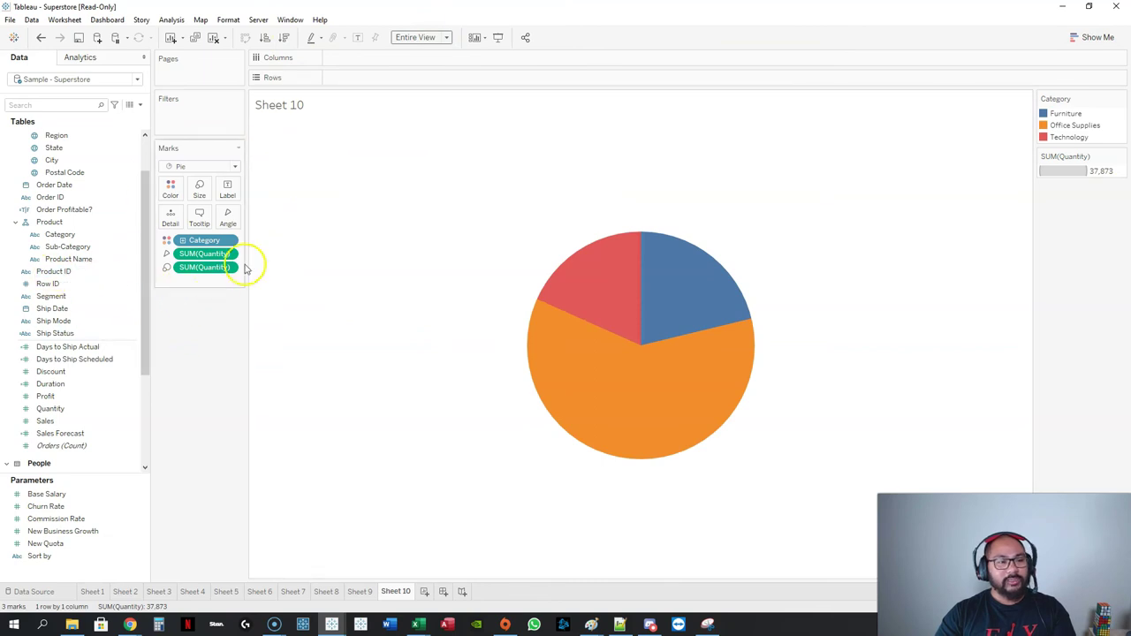
left_click_drag(414, 207, 565, 245)
left_click_drag(375, 341, 523, 498)
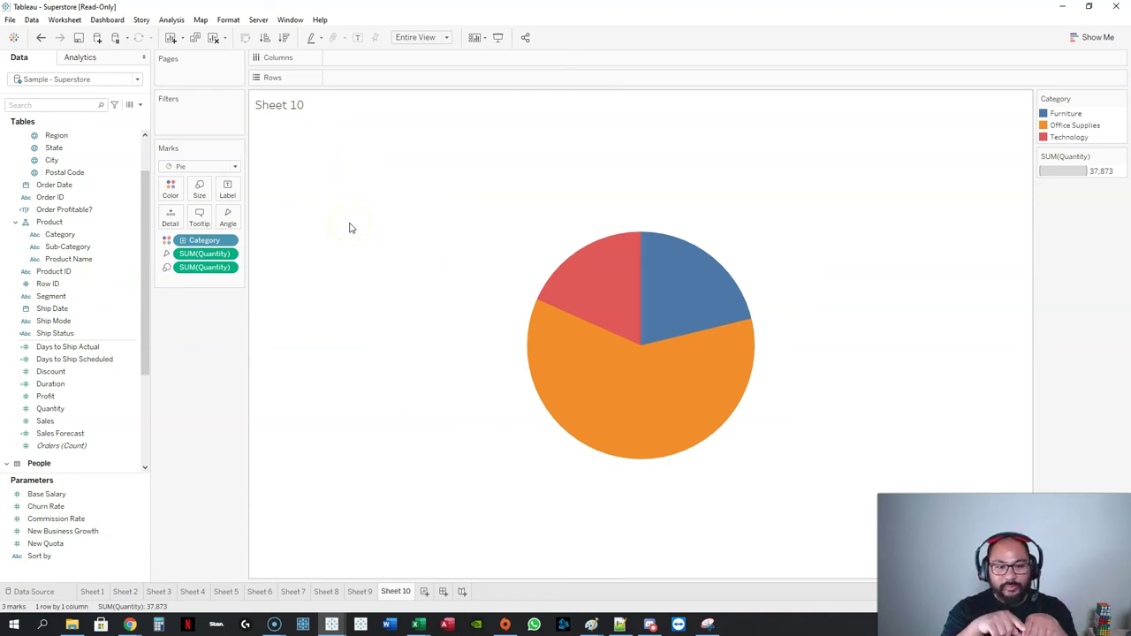
left_click(227, 189)
left_click(270, 353)
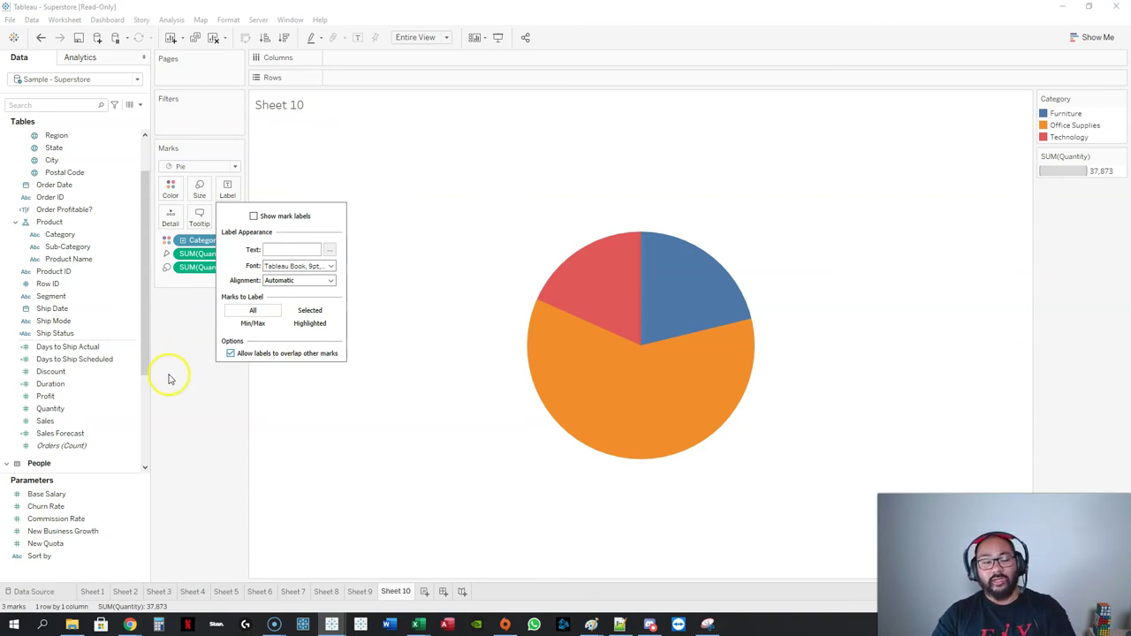
left_click(197, 444)
Step: Label the pie slices with Category and the sum of Quantity
left_click(209, 244)
left_click_drag(208, 244, 229, 189)
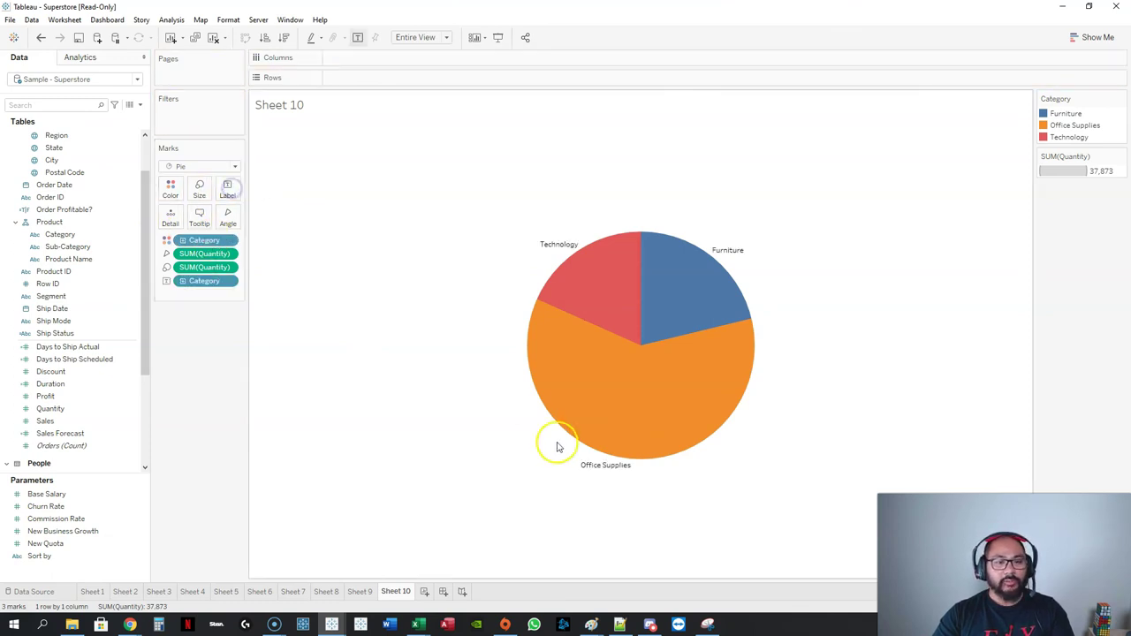
left_click_drag(202, 254, 230, 191)
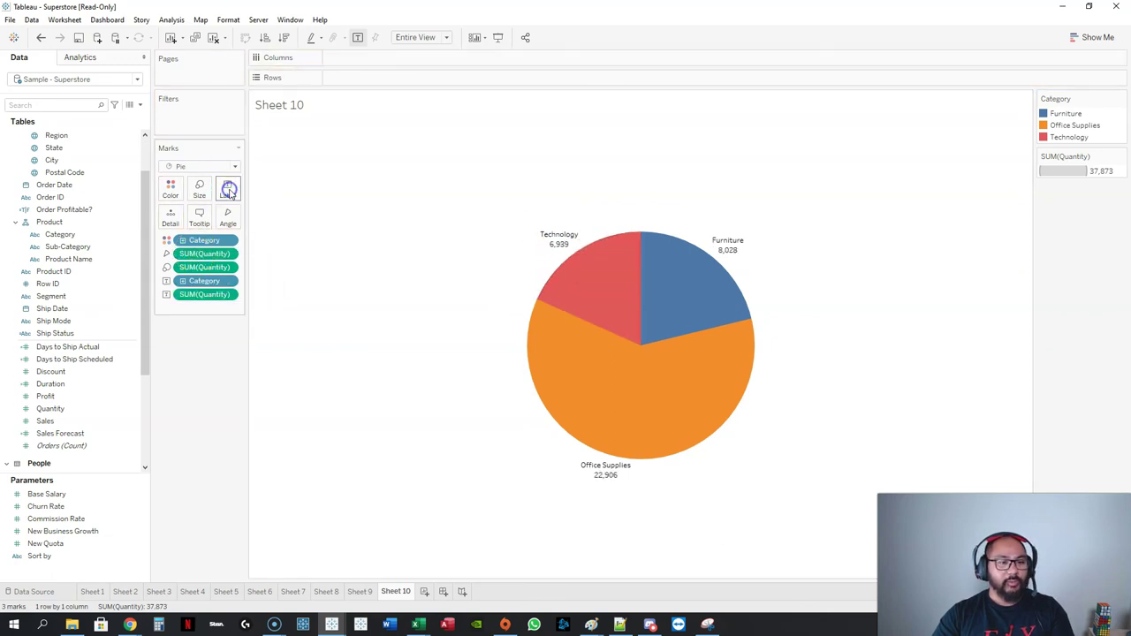
Step: Convert the Quantity label to Percent of Total and add the plain sum of Quantity as another label
right_click(197, 297)
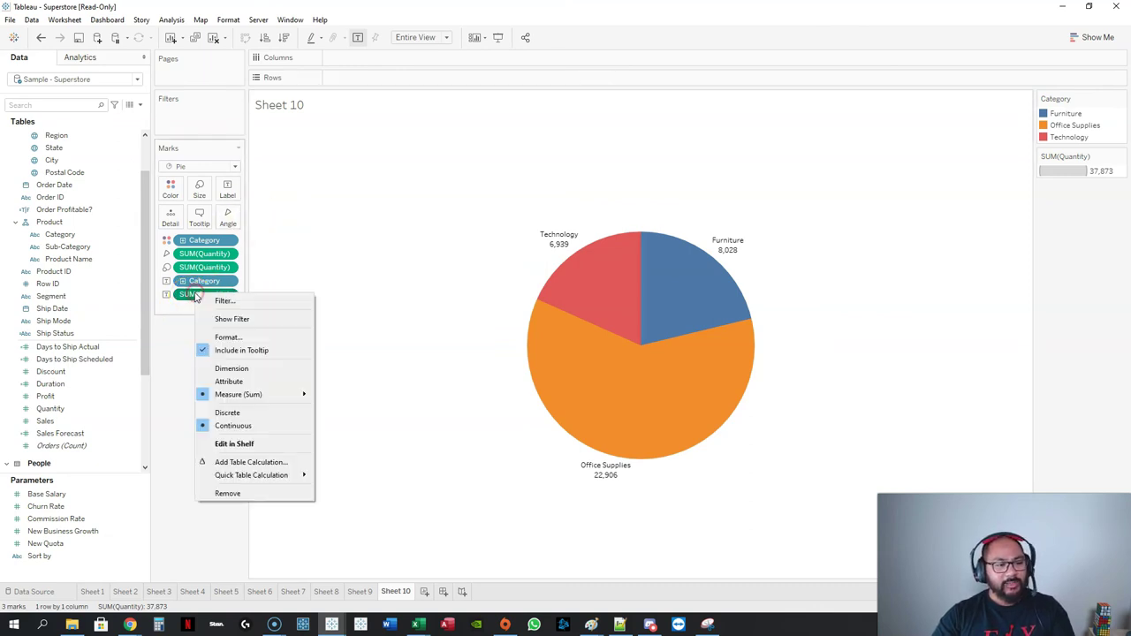
mouse_move(265, 474)
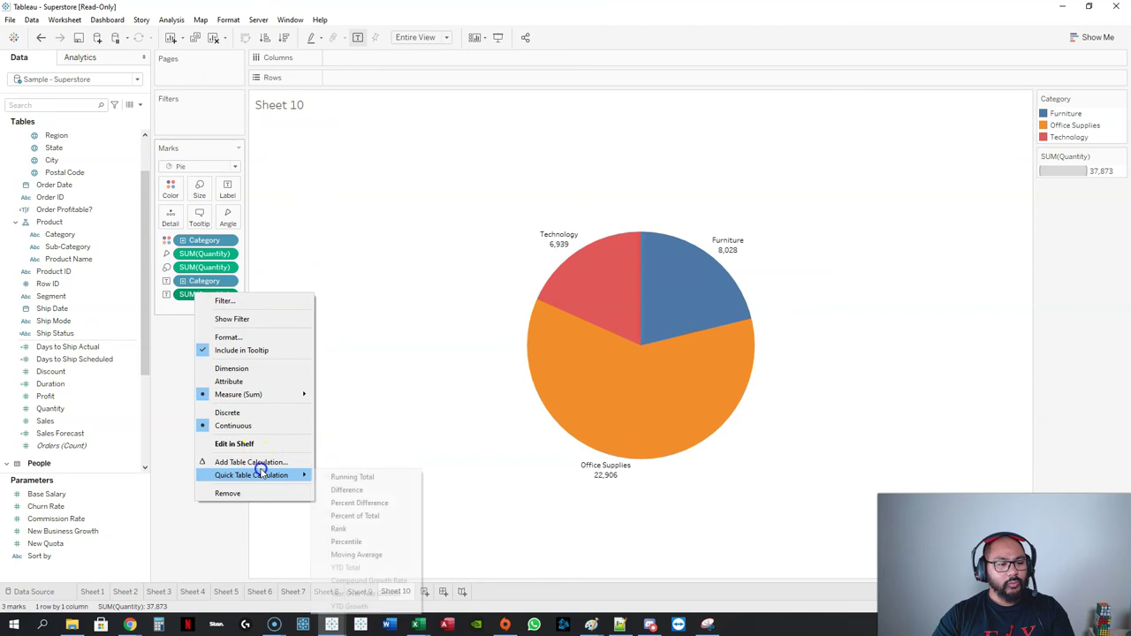
left_click(366, 513)
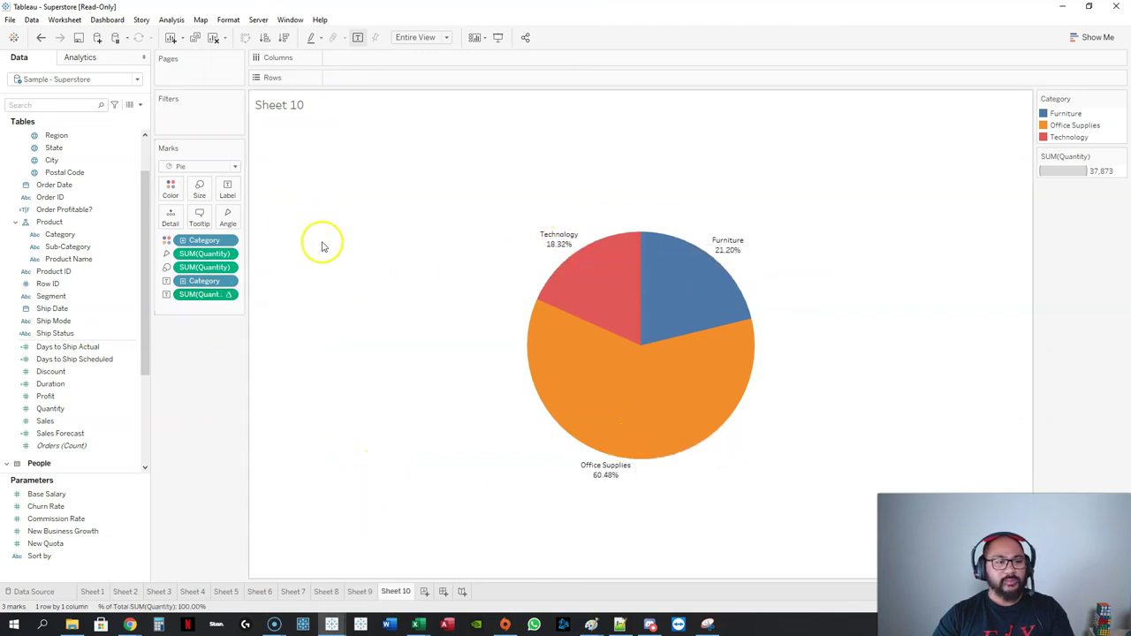
left_click_drag(193, 256, 231, 191)
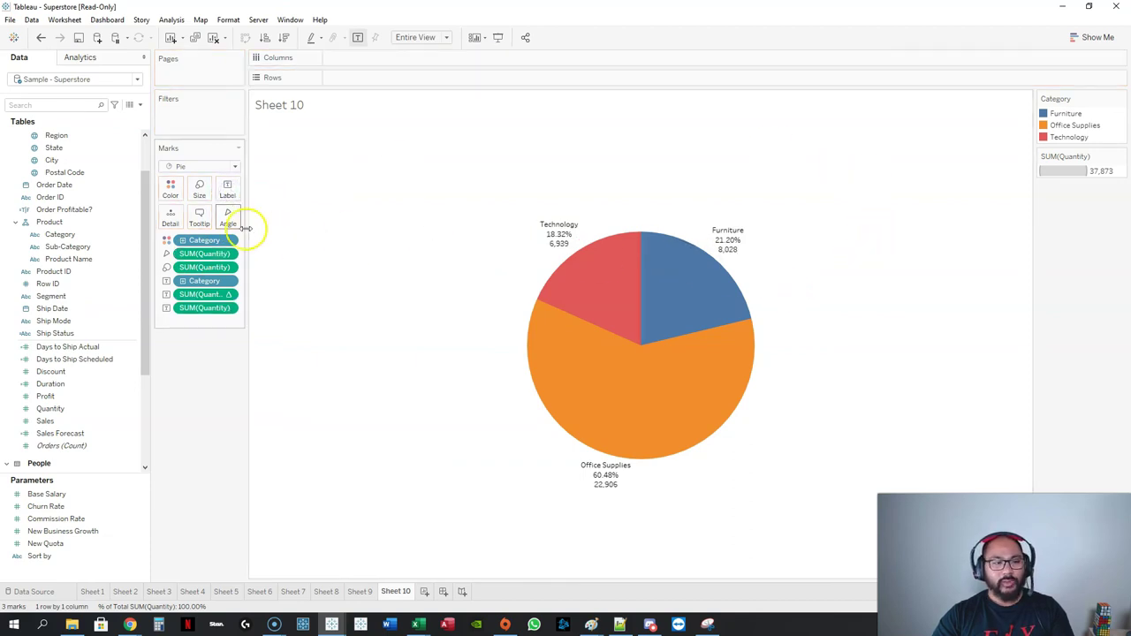
Step: Open the slice label text for editing and format the Category field as 12 pt bold
left_click(228, 189)
left_click(329, 251)
left_click_drag(587, 256, 547, 249)
left_click(526, 239)
left_click(509, 279)
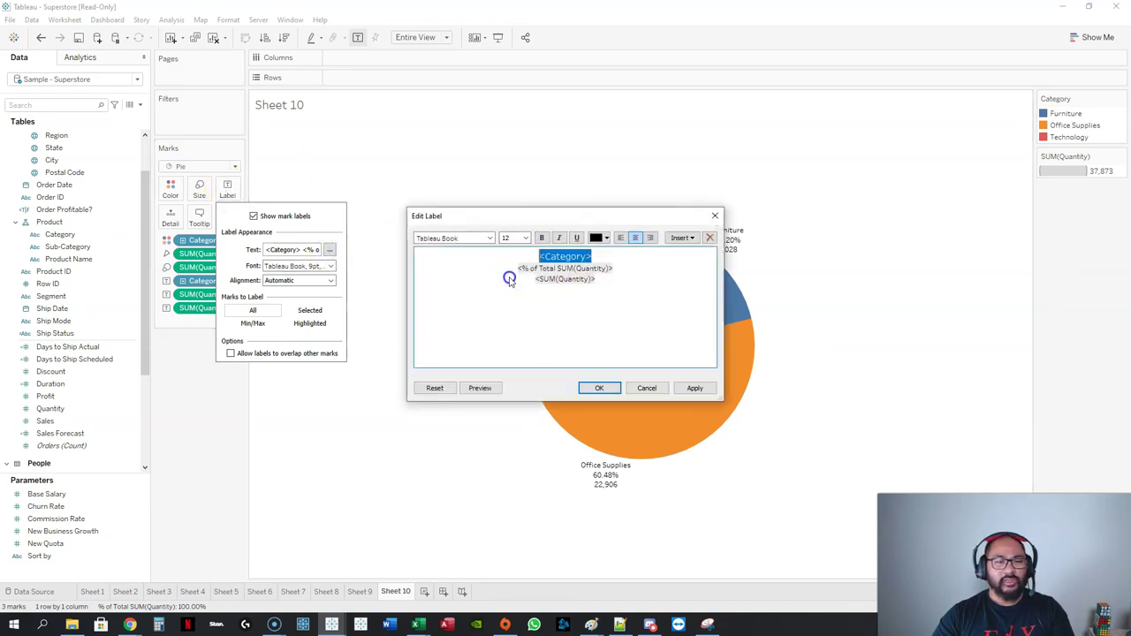
left_click(542, 237)
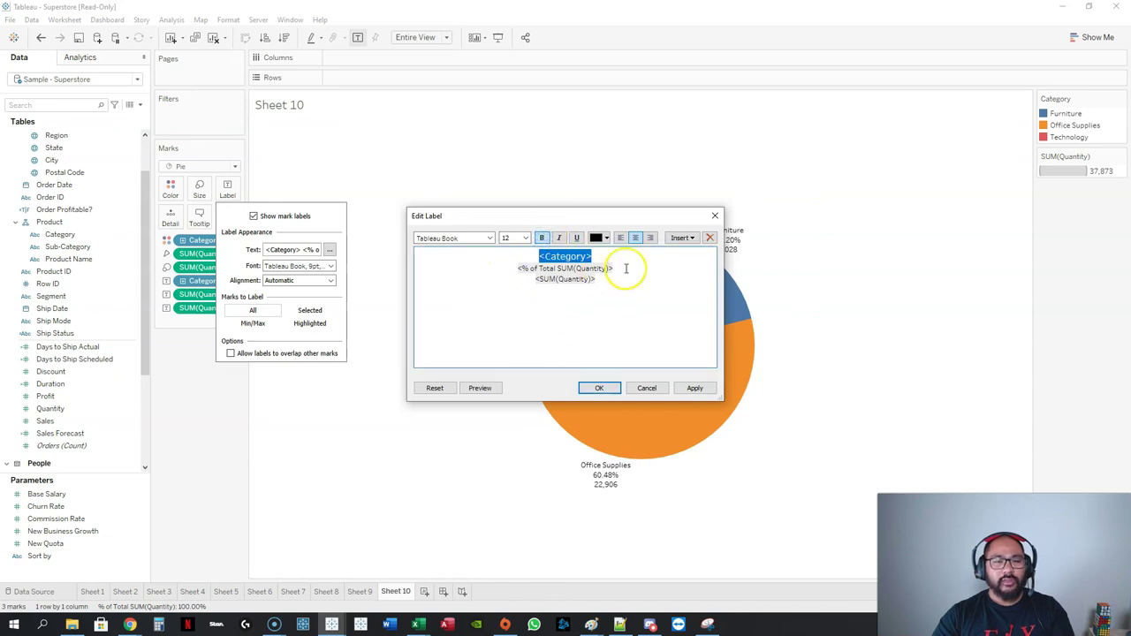
Step: Place the percent-of-total field below the Quantity field in the label text and enclose it in parentheses
double_click(595, 280)
left_click_drag(595, 279, 518, 269)
key("Return")
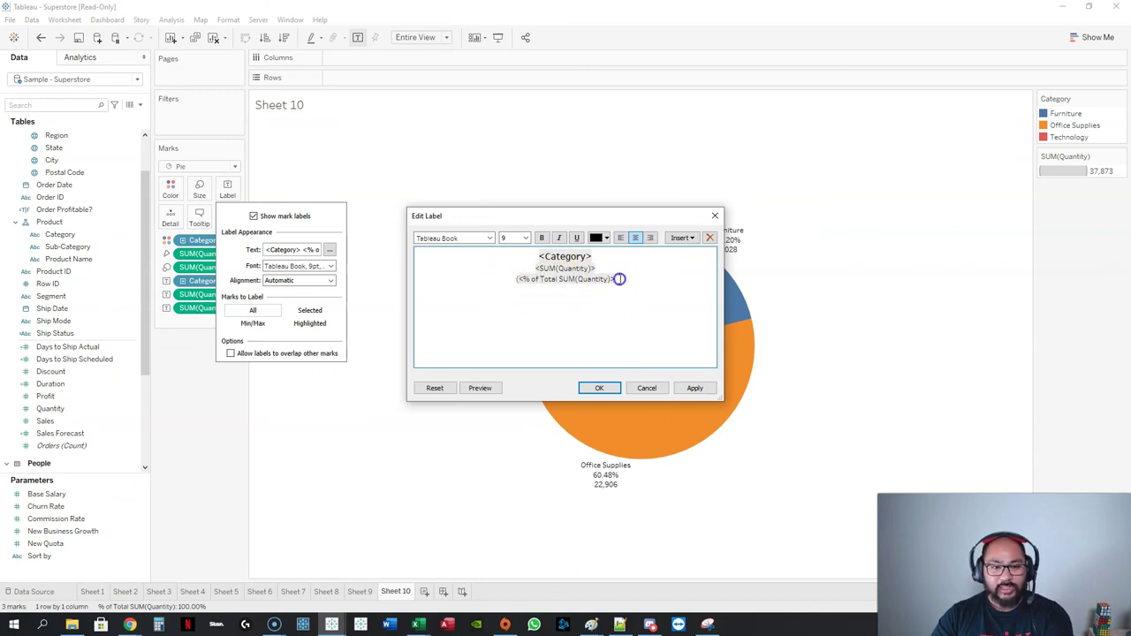
Step: Color the percent-of-total line of the label light red and apply the label changes
left_click_drag(615, 279, 506, 281)
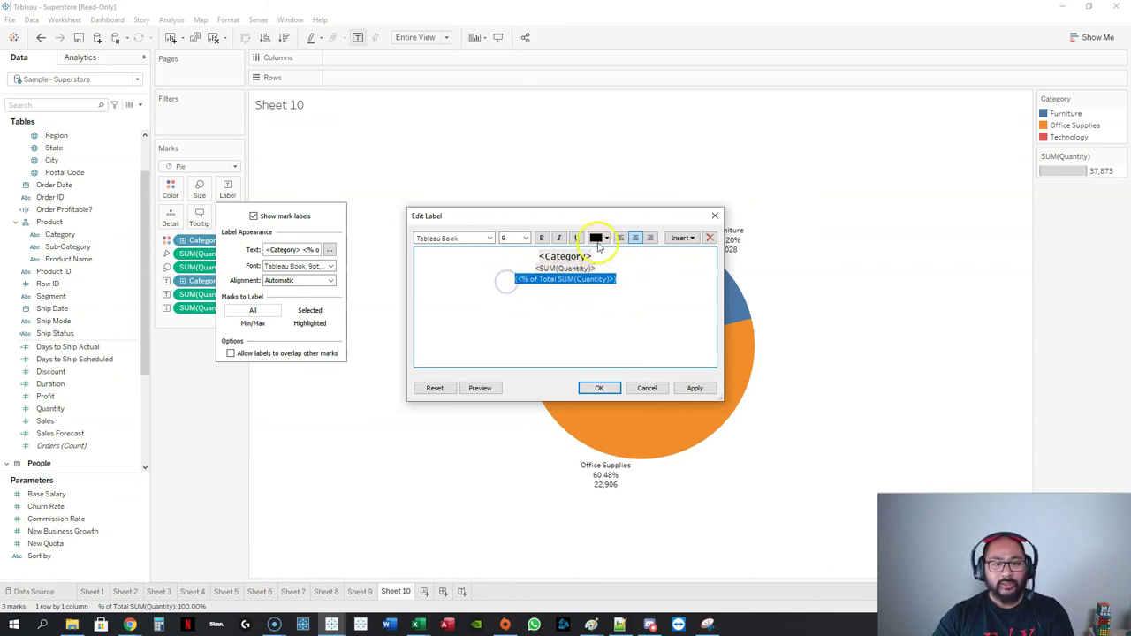
left_click(598, 239)
left_click(630, 281)
left_click(603, 256)
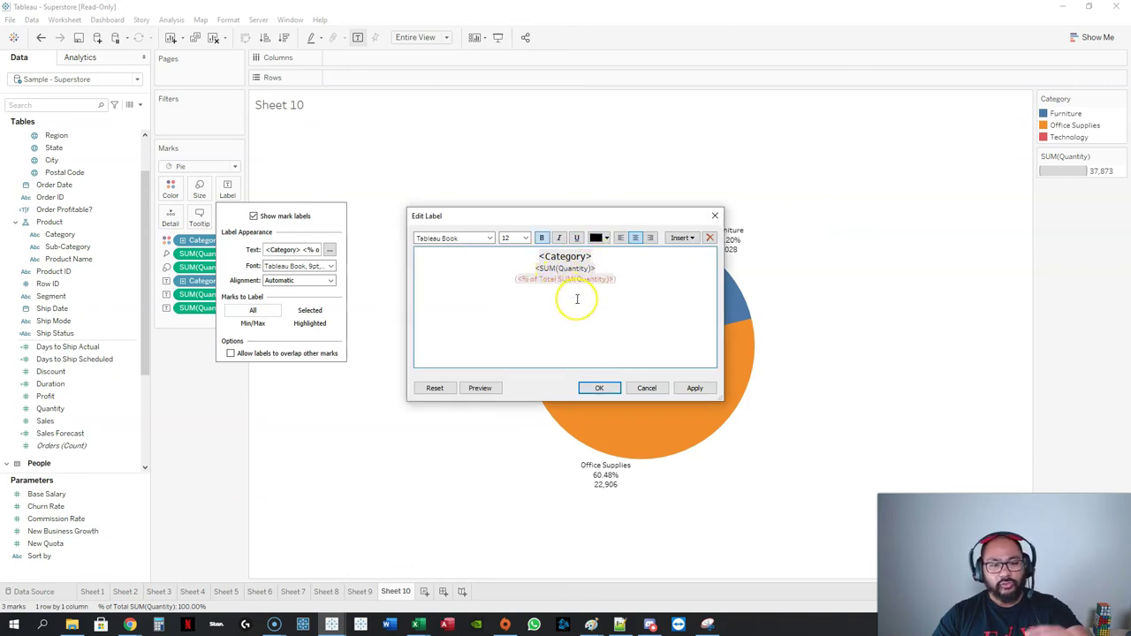
left_click(695, 391)
left_click(601, 388)
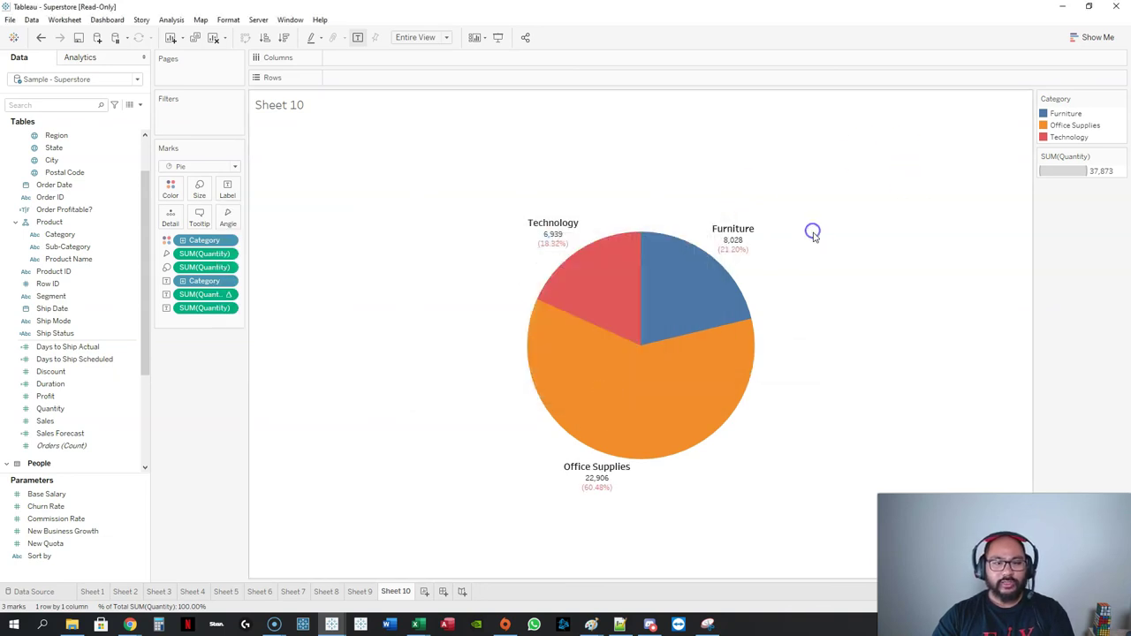